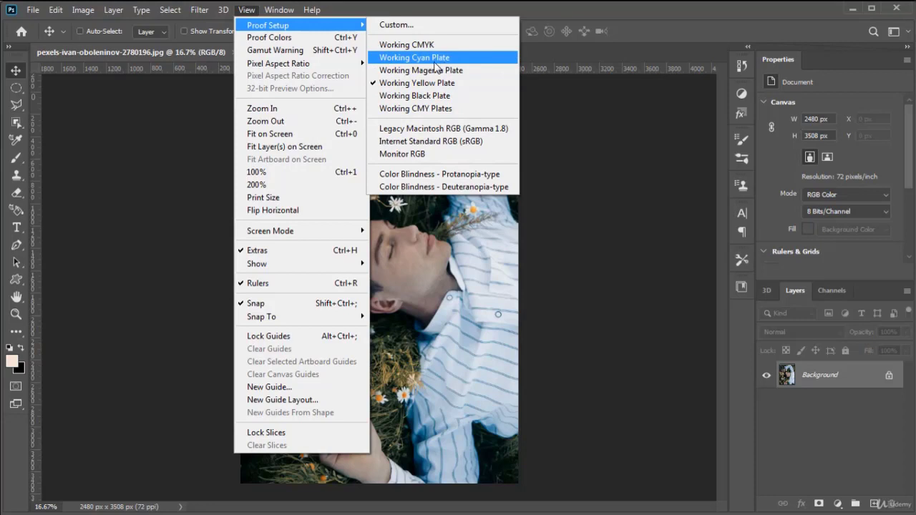
Preview the photo as the Working Cyan Plate and the Working Magenta Plate, ending with Proof Colors off.
left_click(435, 60)
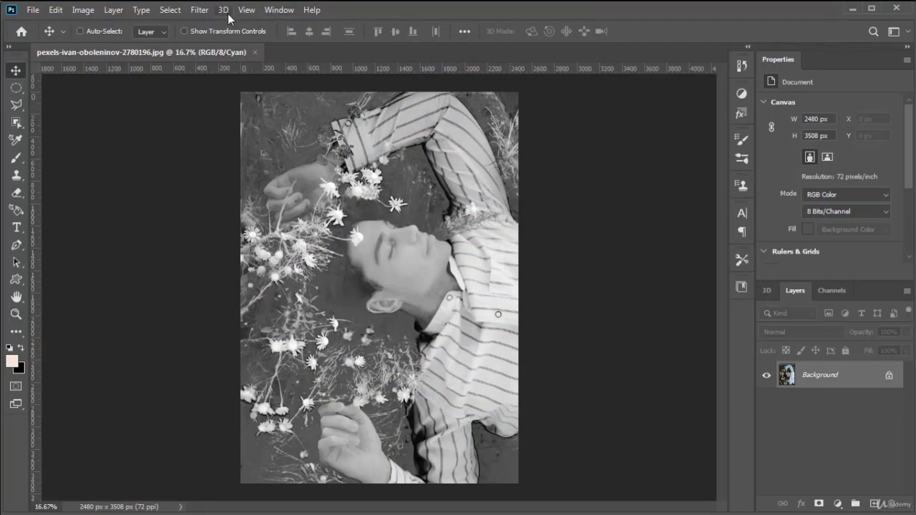
left_click(252, 11)
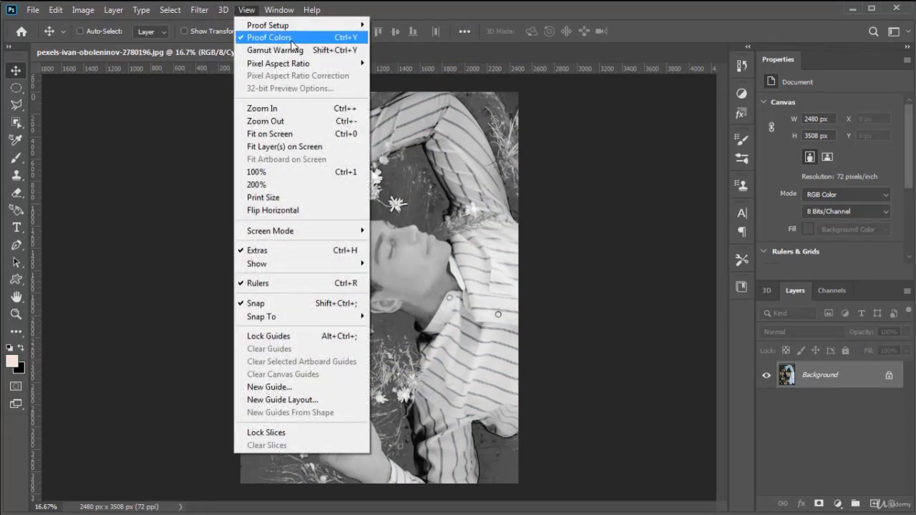
mouse_move(295, 27)
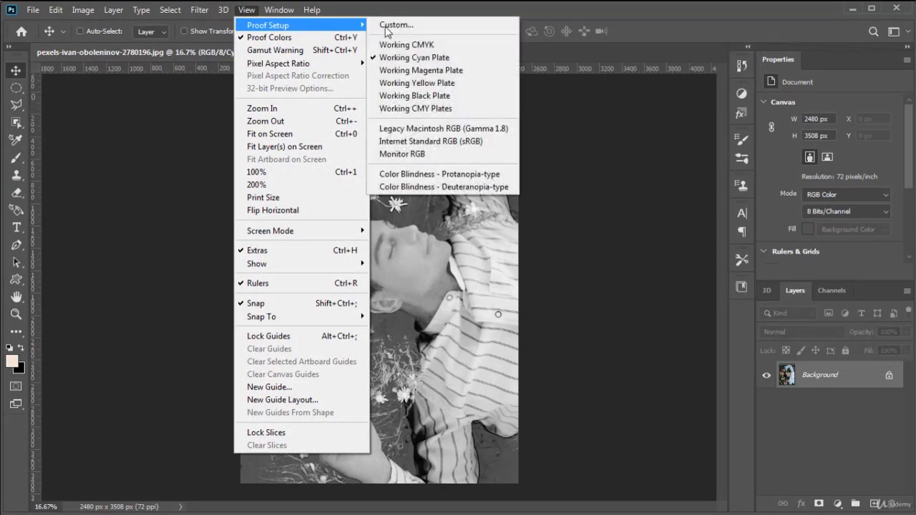
left_click(421, 72)
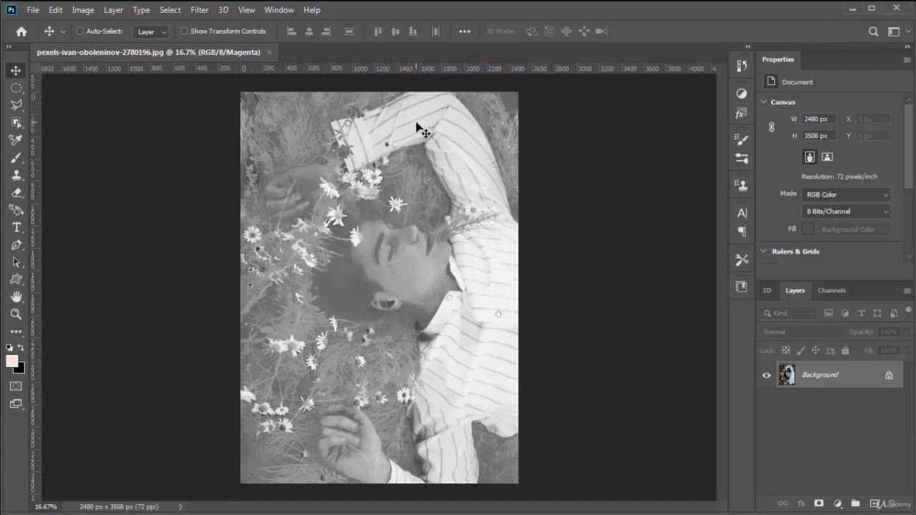
left_click(245, 10)
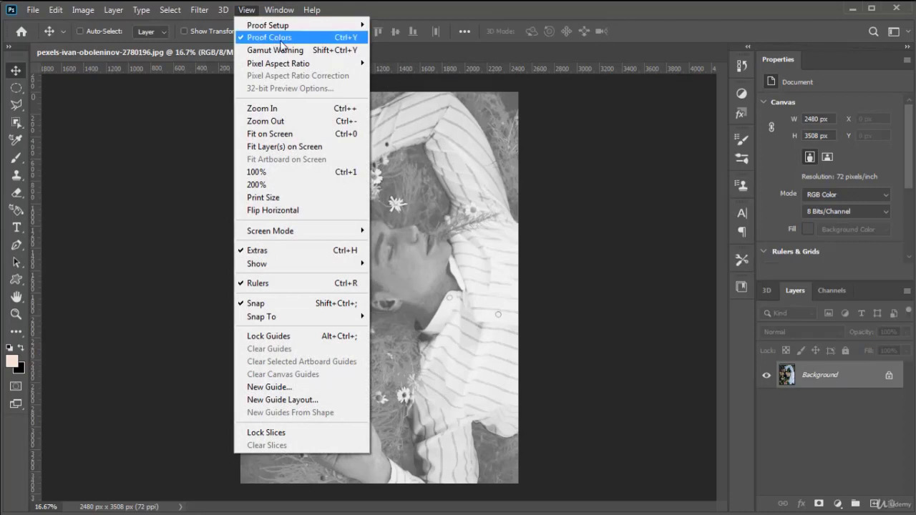
left_click(280, 40)
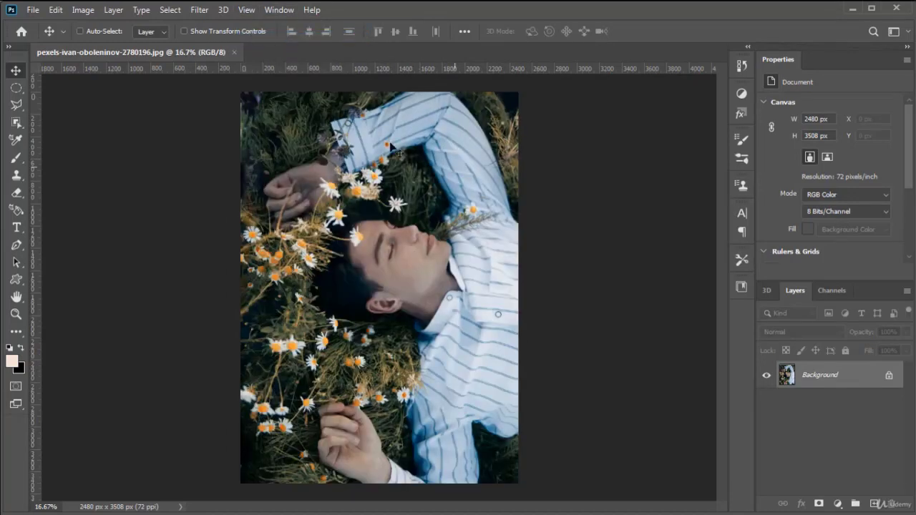
Check the photo with the Gamut Warning on and switch the warning off again.
left_click(247, 10)
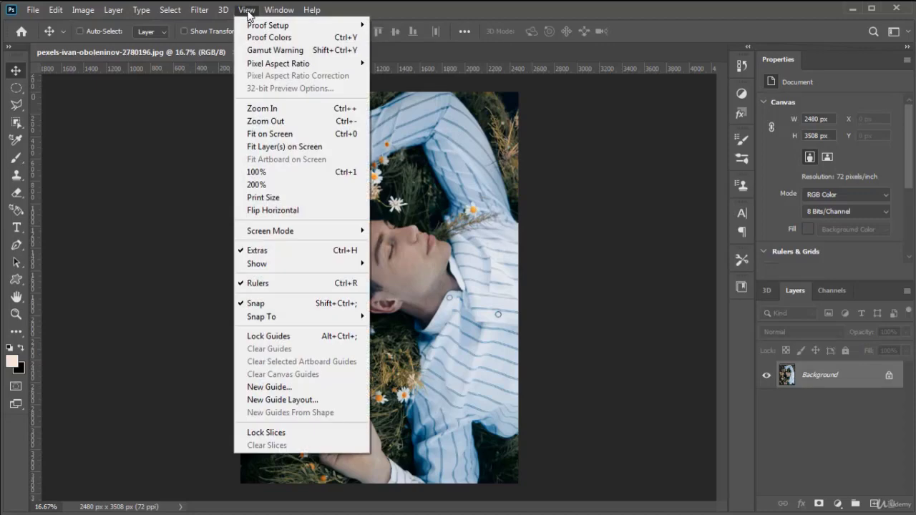
left_click(278, 52)
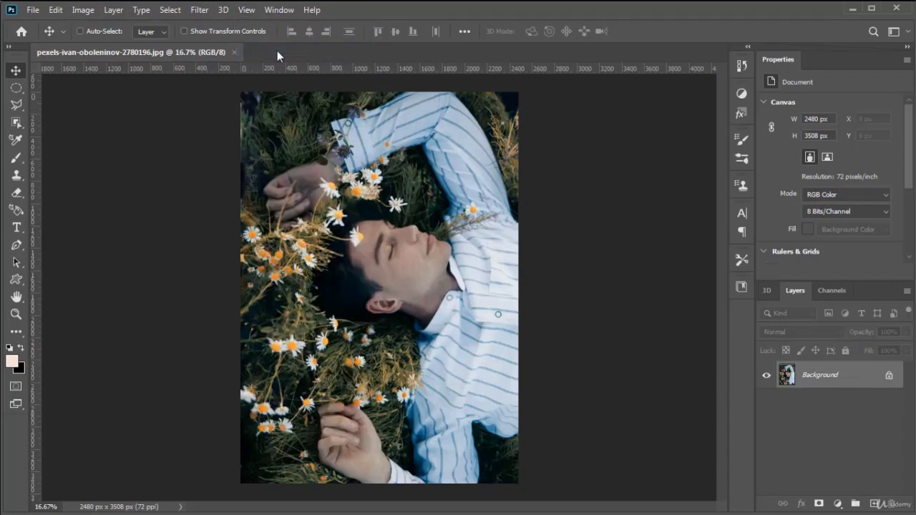
left_click(248, 10)
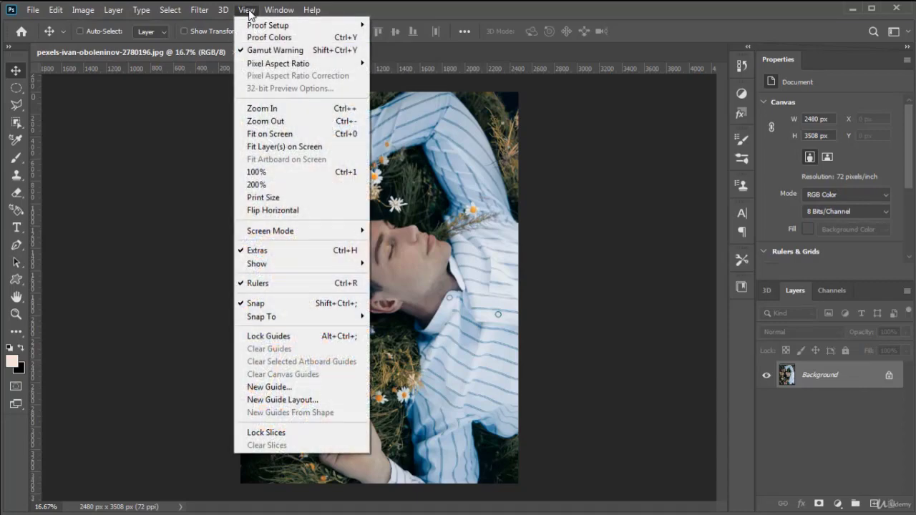
left_click(272, 51)
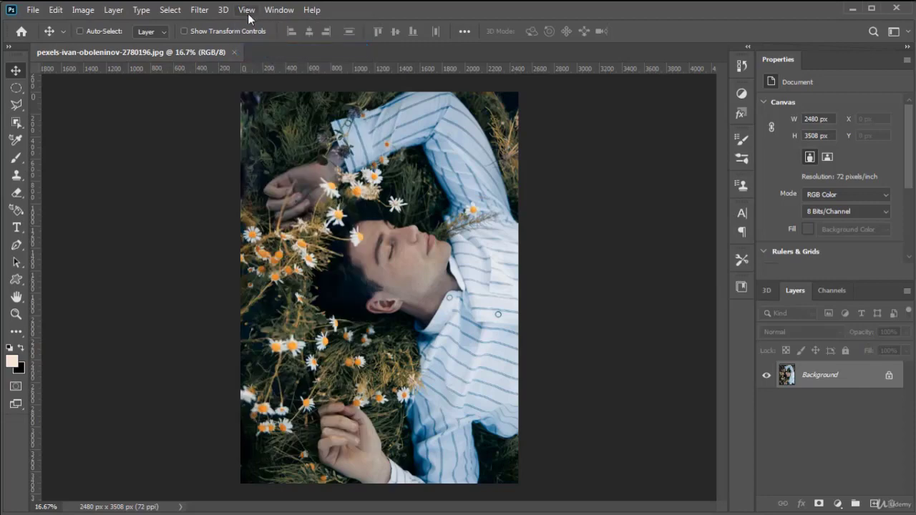
left_click(249, 10)
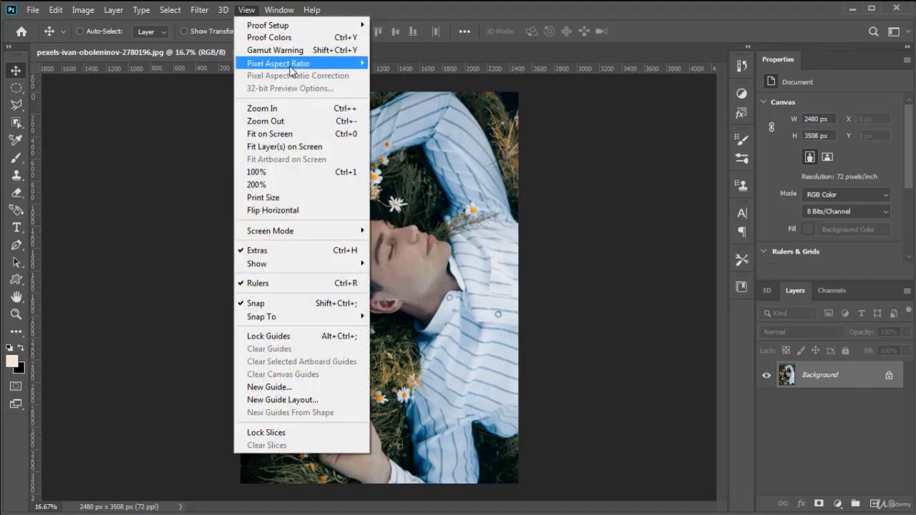
mouse_move(291, 67)
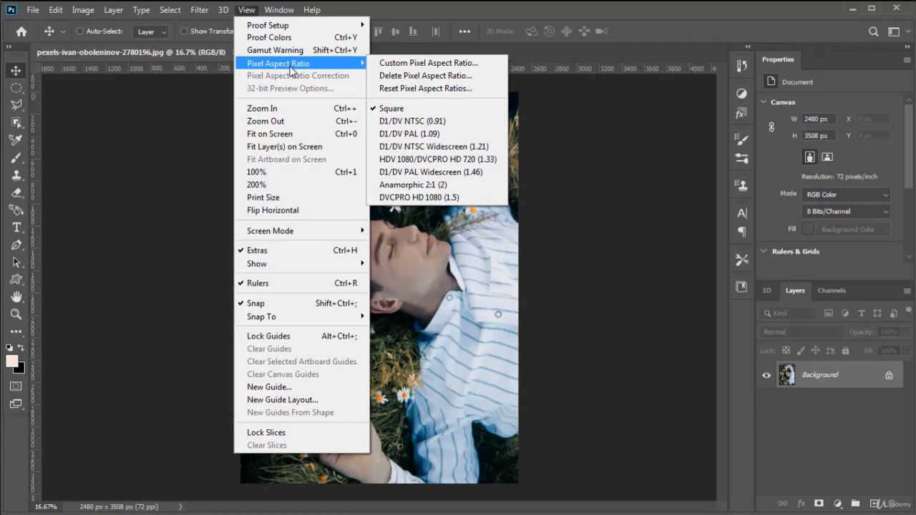
left_click(486, 5)
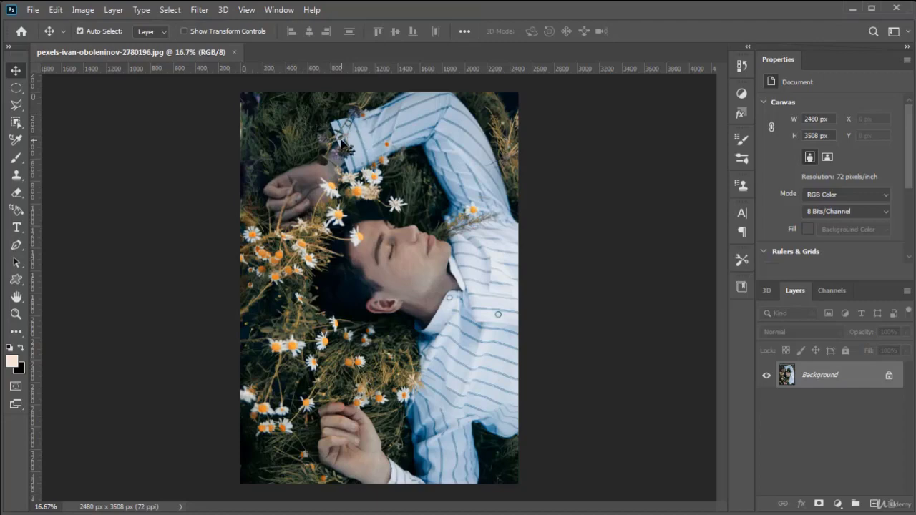
Examine the image's width and height in pixels and its resolution in the Image Size dialog, without applying changes.
key("ctrl+alt+i")
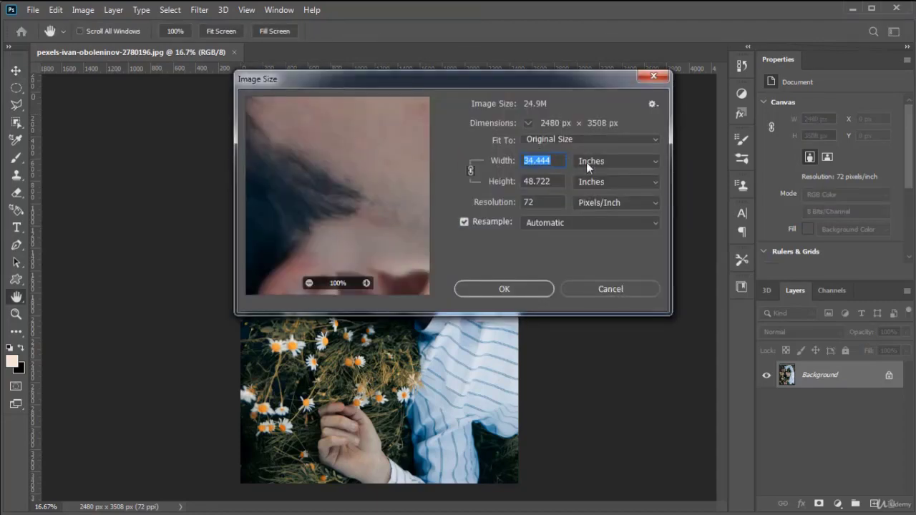
left_click(588, 162)
left_click(594, 188)
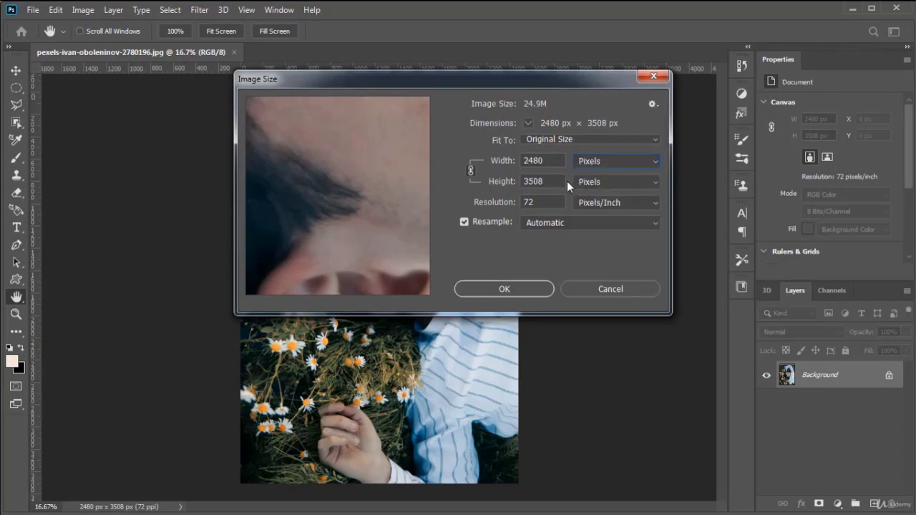
left_click_drag(545, 162, 506, 161)
left_click_drag(553, 179, 517, 180)
left_click_drag(561, 200, 511, 198)
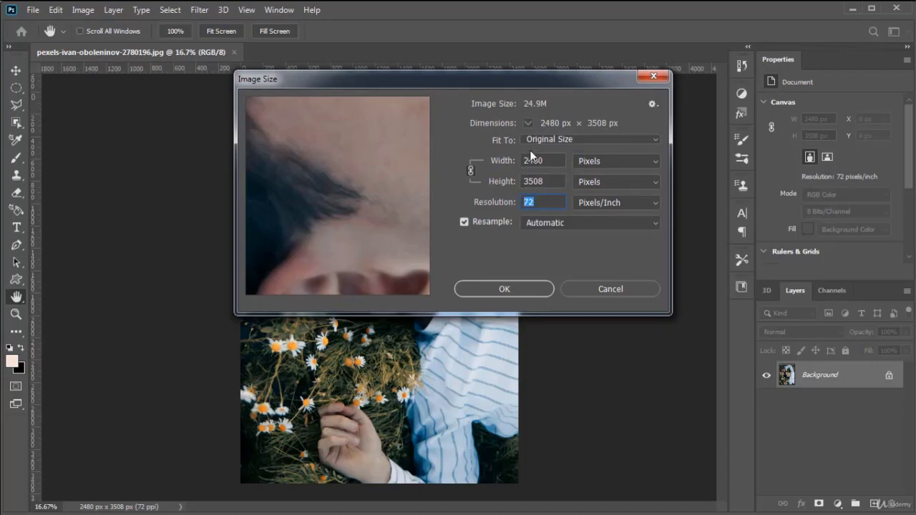
left_click(595, 289)
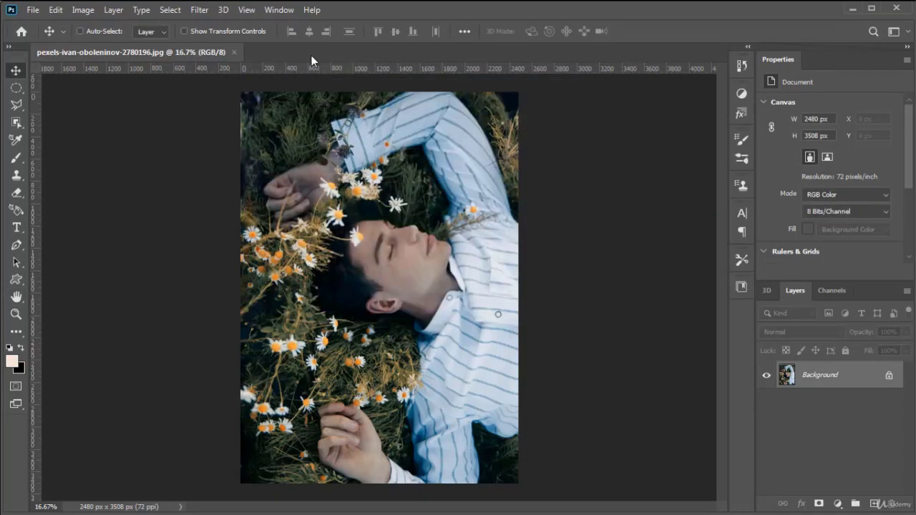
Try the D1/DV NTSC Widescreen (1.21) and D1/DV PAL (1.09) pixel aspect ratios on the photo, and restore Square.
left_click(246, 10)
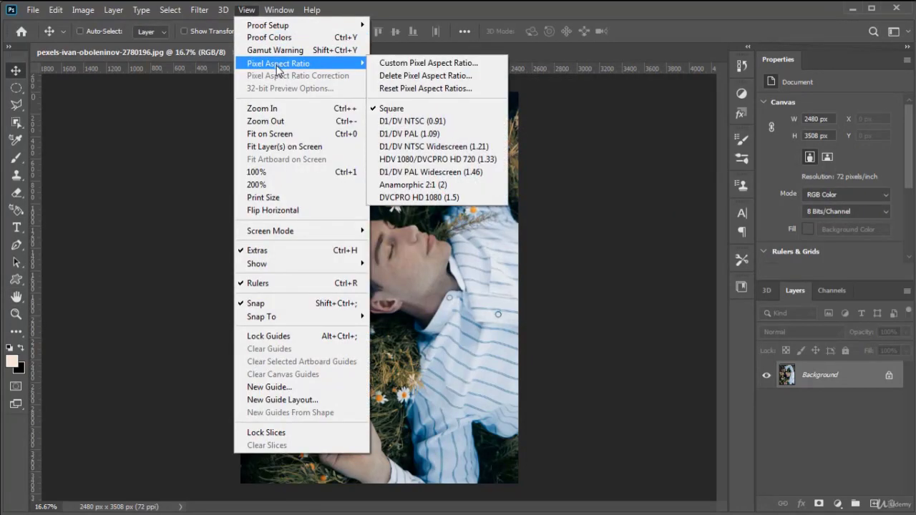
left_click(451, 147)
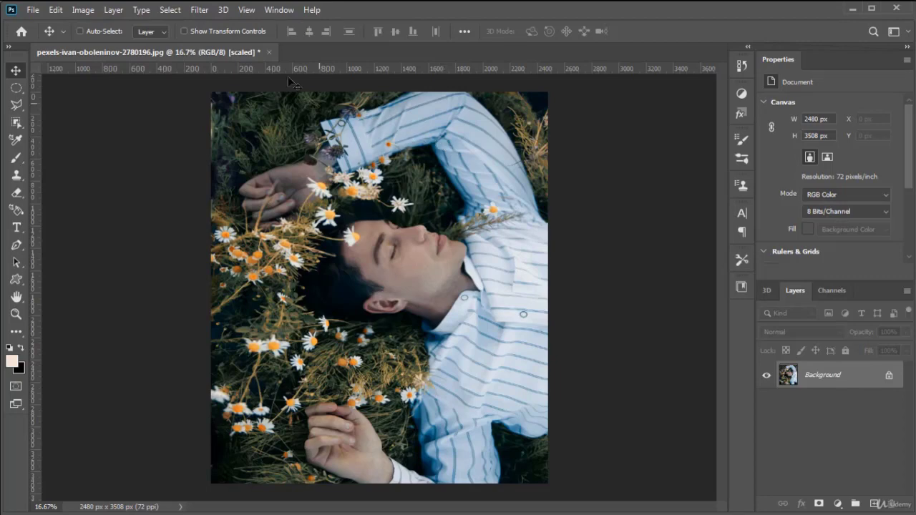
left_click(246, 10)
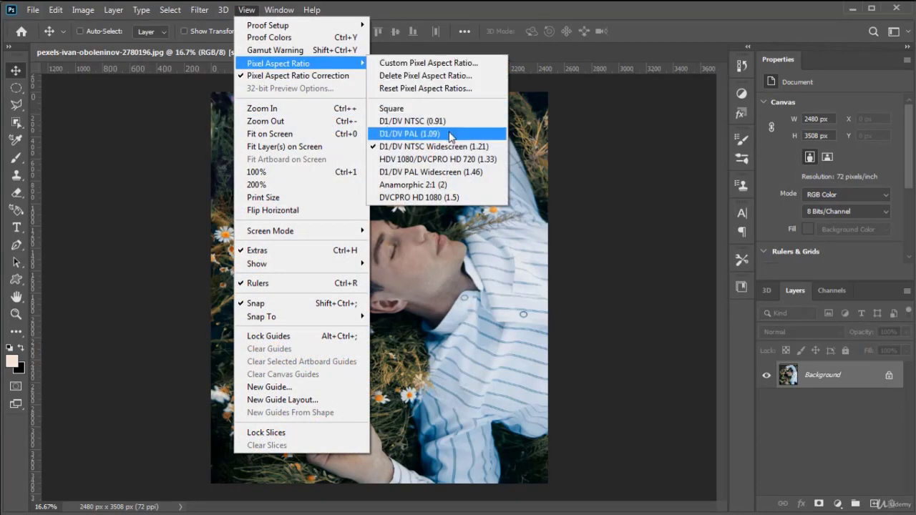
left_click(450, 134)
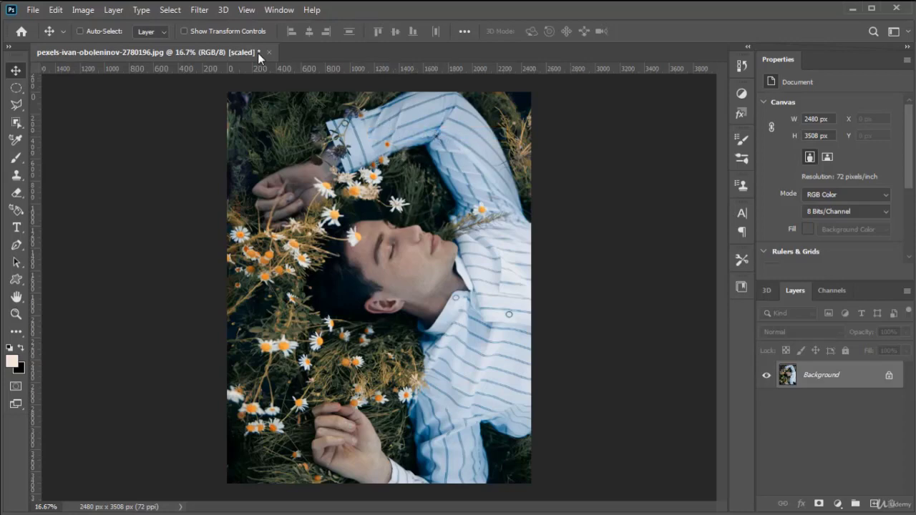
left_click(243, 11)
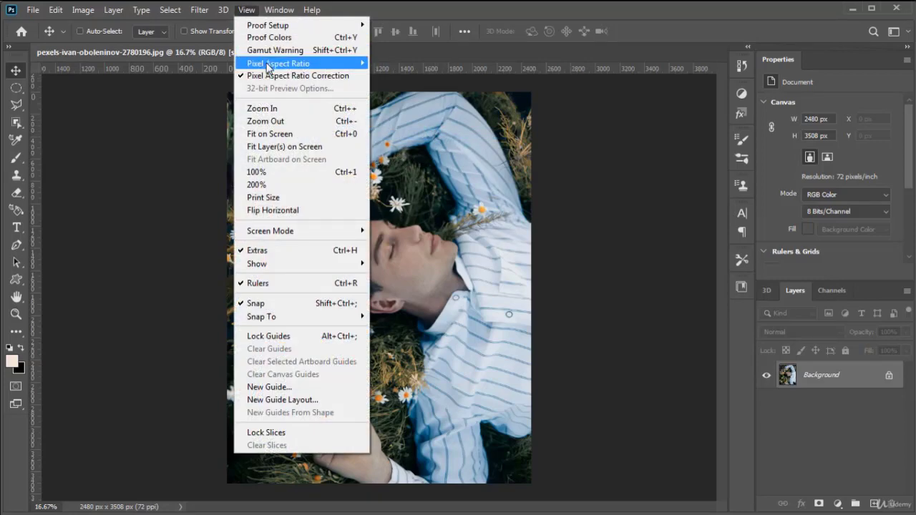
left_click(415, 109)
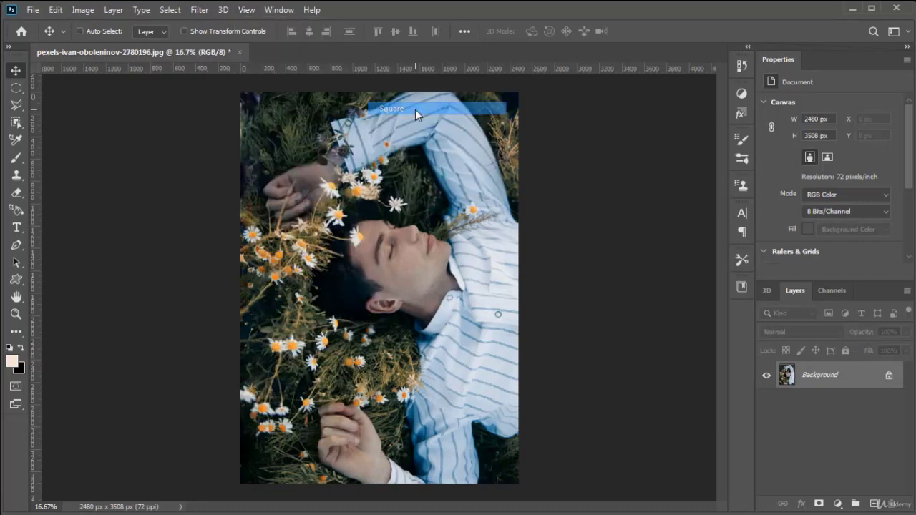
Set the photo's pixel aspect ratio to Anamorphic 2:1 (2) and turn off Pixel Aspect Ratio Correction.
left_click(245, 10)
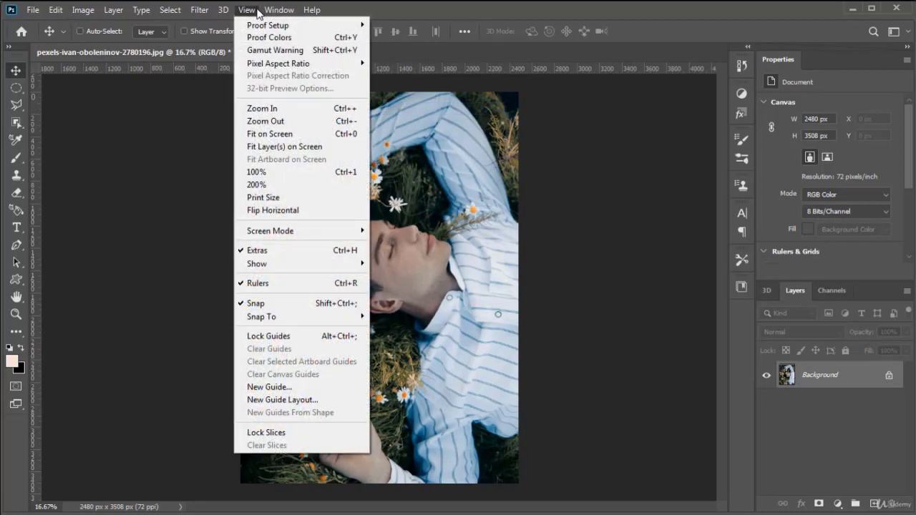
mouse_move(279, 10)
mouse_move(246, 10)
mouse_move(324, 62)
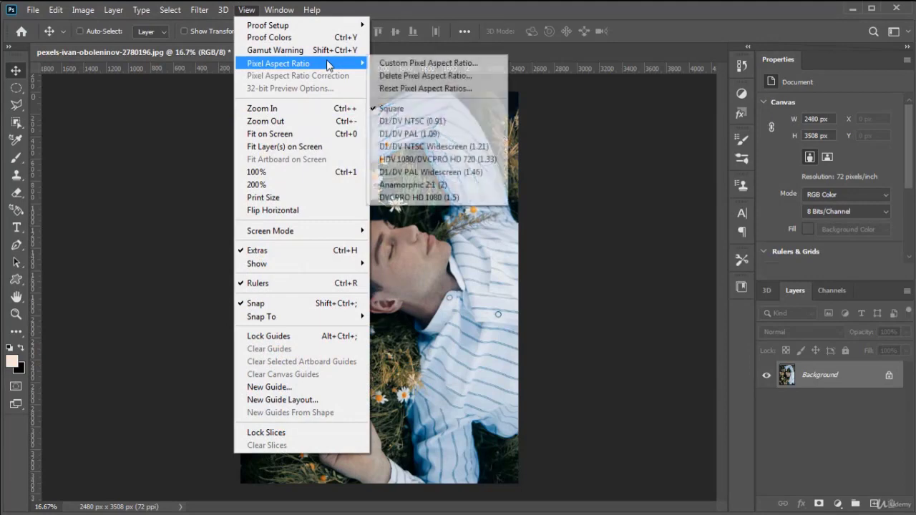
left_click(443, 185)
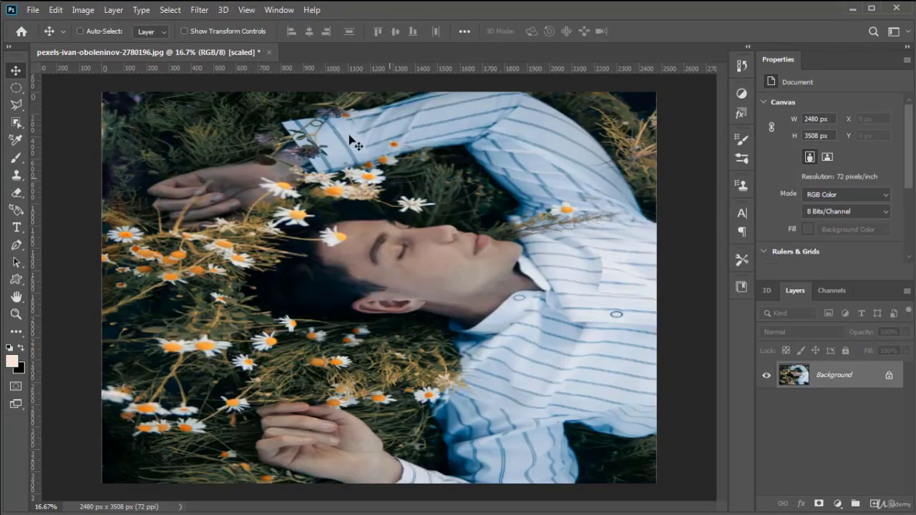
left_click(246, 12)
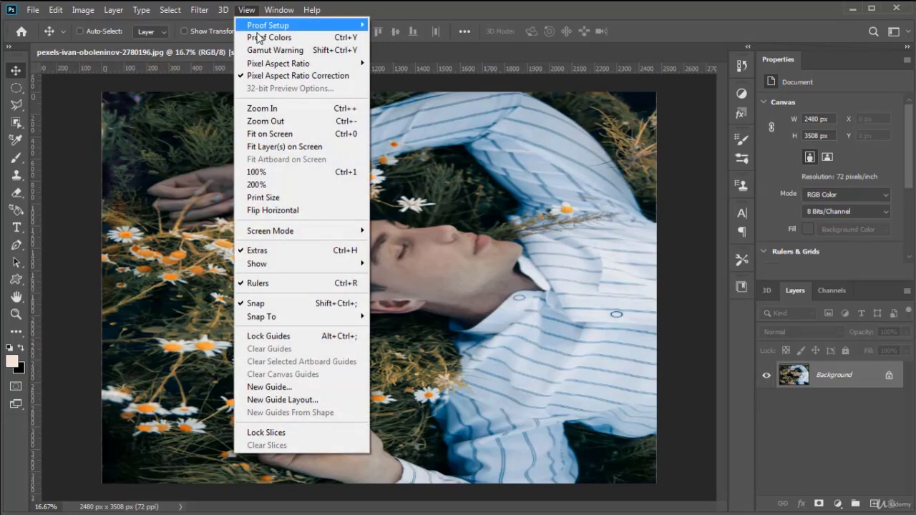
left_click(331, 78)
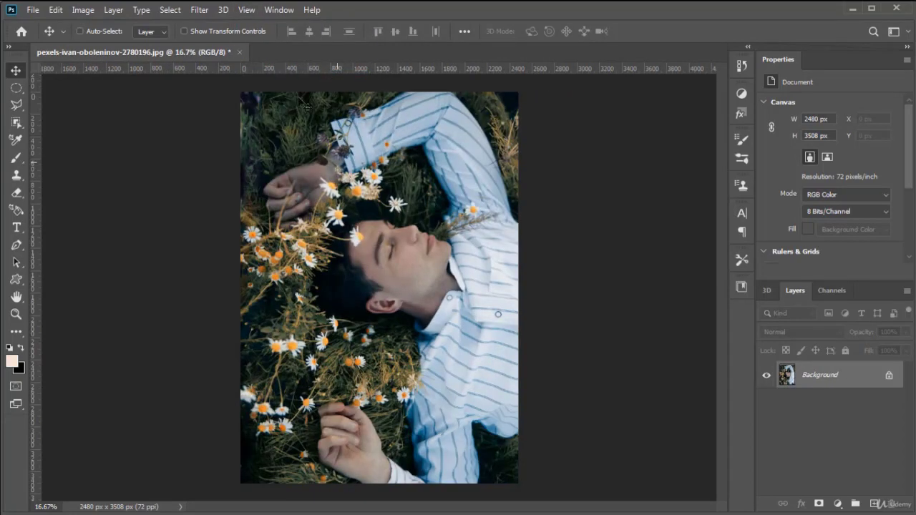
Zoom in on the photo to 25% and back out to 16.67%.
left_click(246, 12)
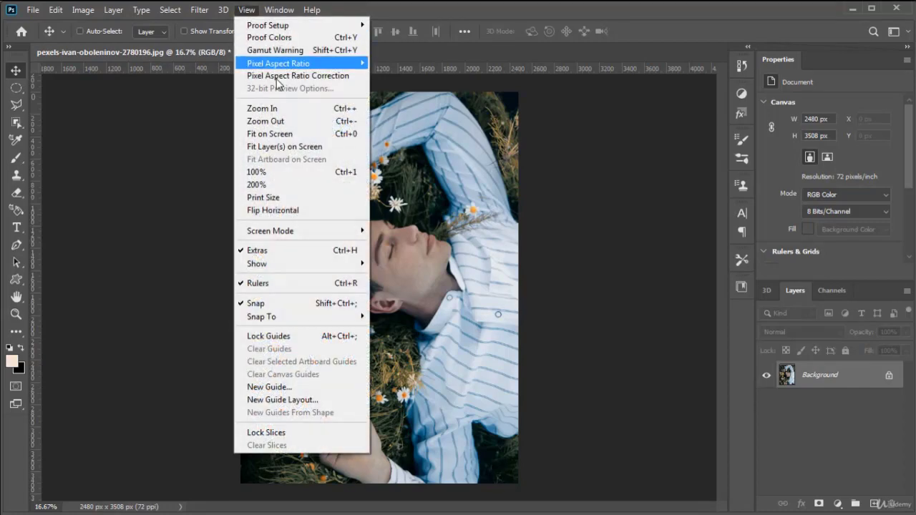
left_click(310, 109)
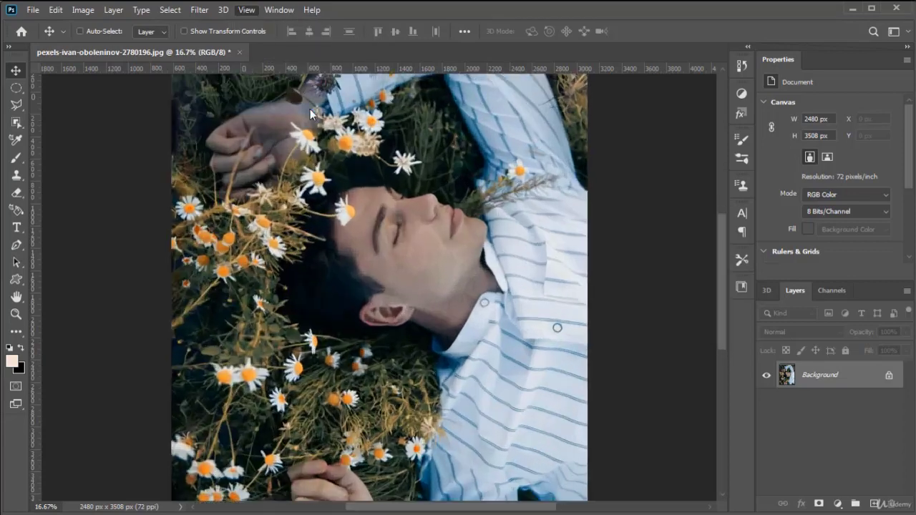
left_click(250, 11)
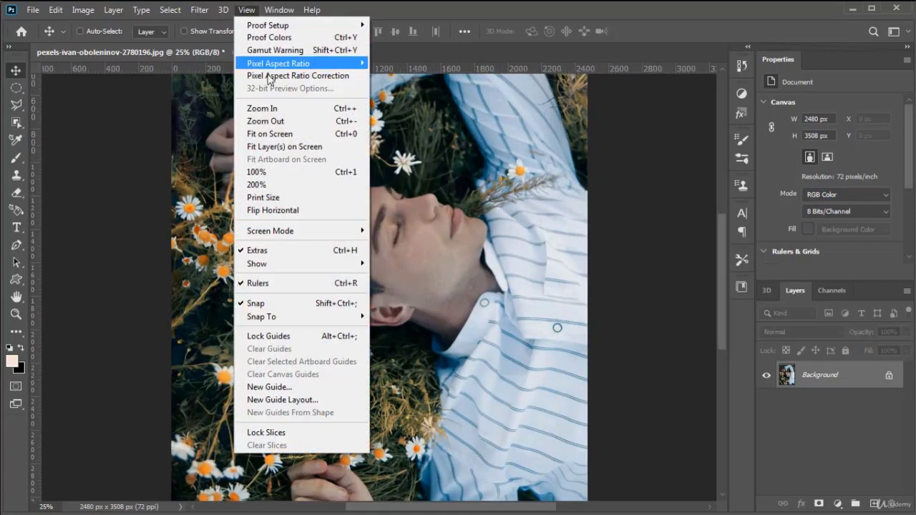
left_click(275, 122)
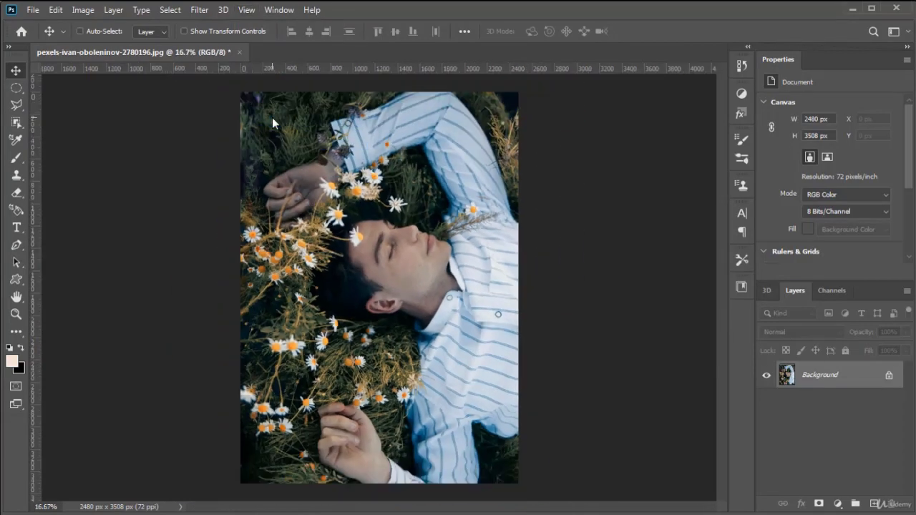
Fit the whole photo on screen and zoom in to about 86% on the flowers above the face.
left_click(246, 10)
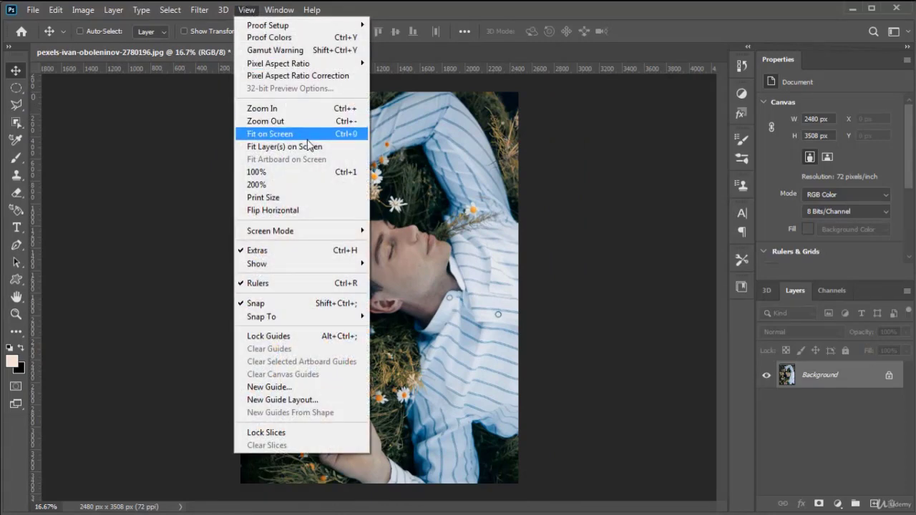
left_click(336, 138)
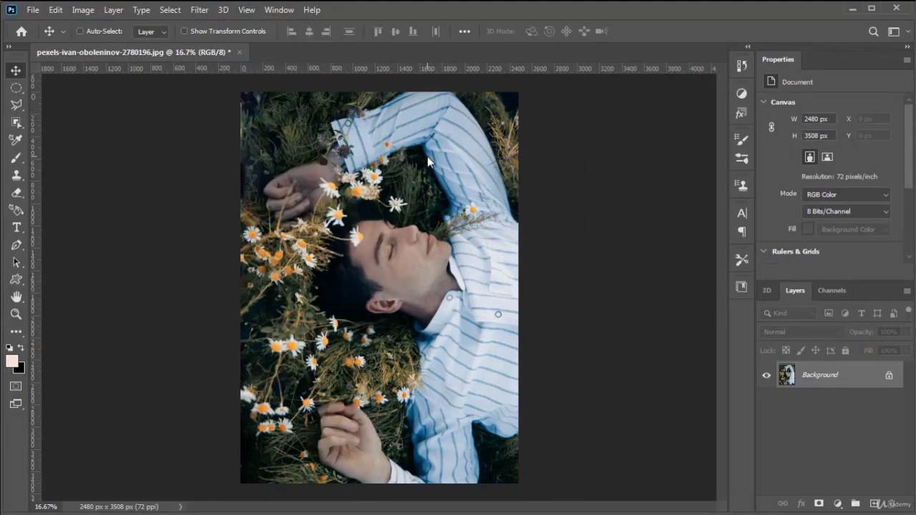
scroll(403, 181, "up", 7)
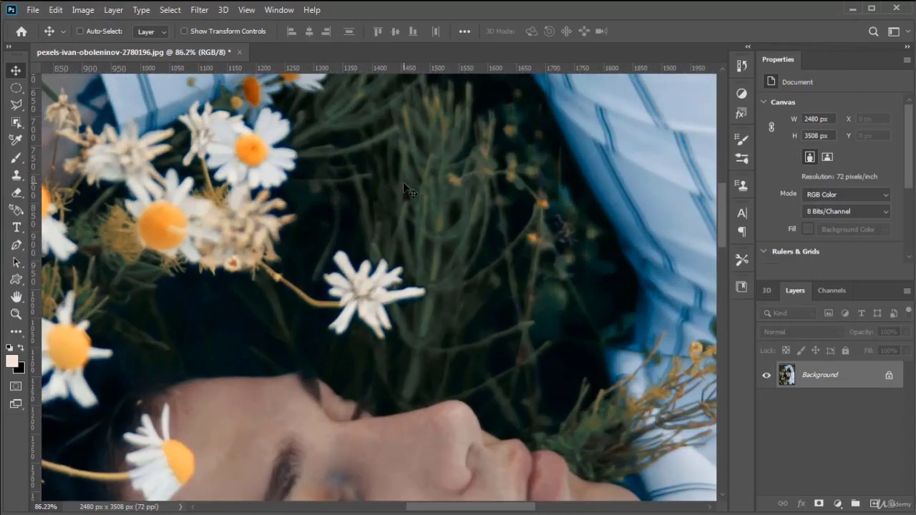
Fit the whole photo on screen, zoom out to about 6%, and fit it on screen again.
left_click(246, 10)
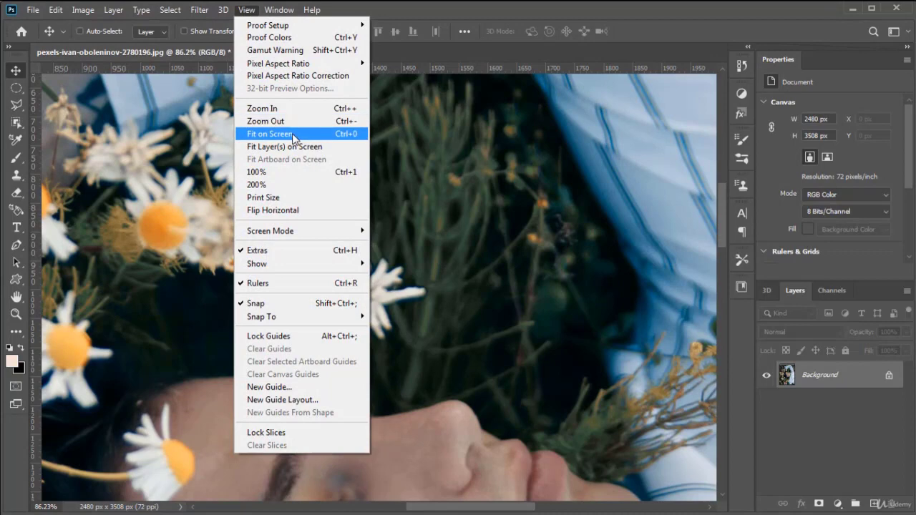
left_click(360, 137)
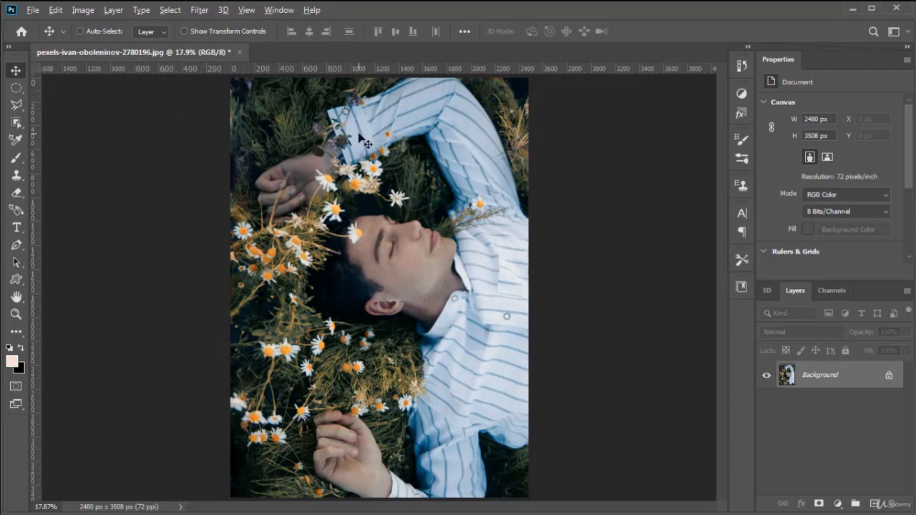
scroll(358, 133, "down", 5)
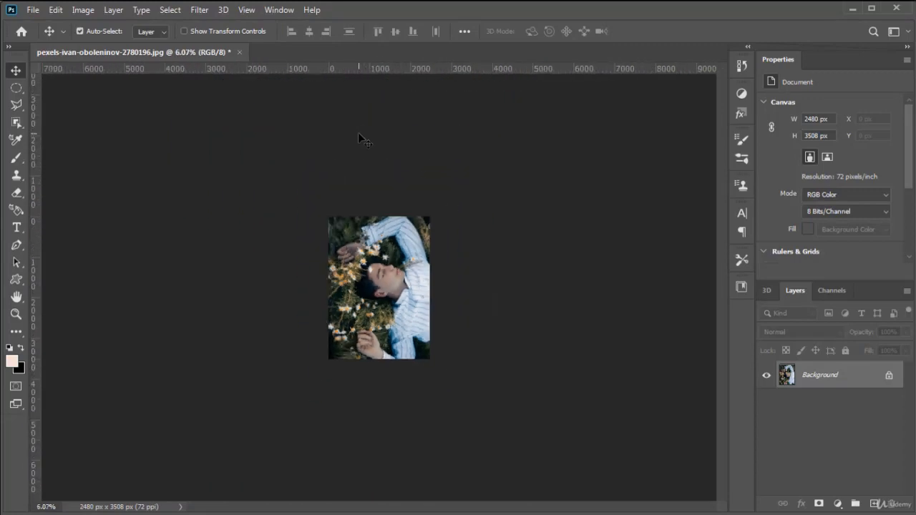
key("ctrl+0")
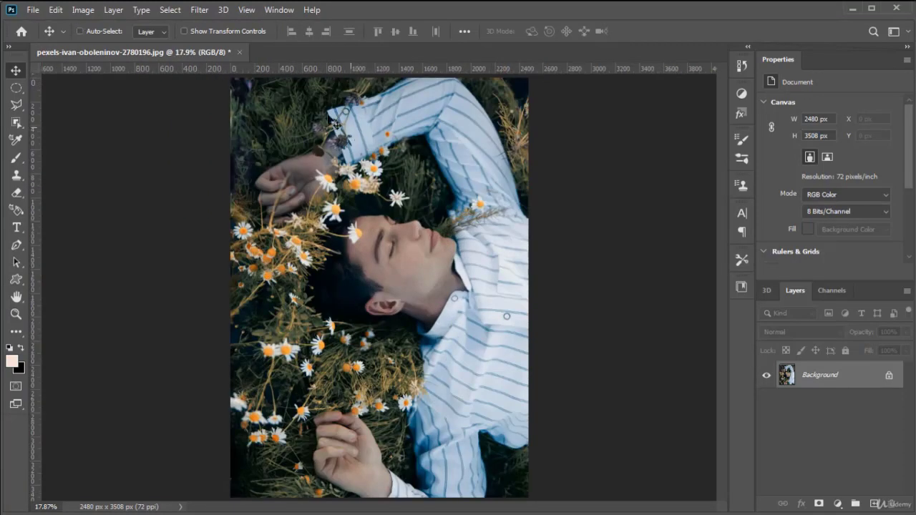
left_click(246, 9)
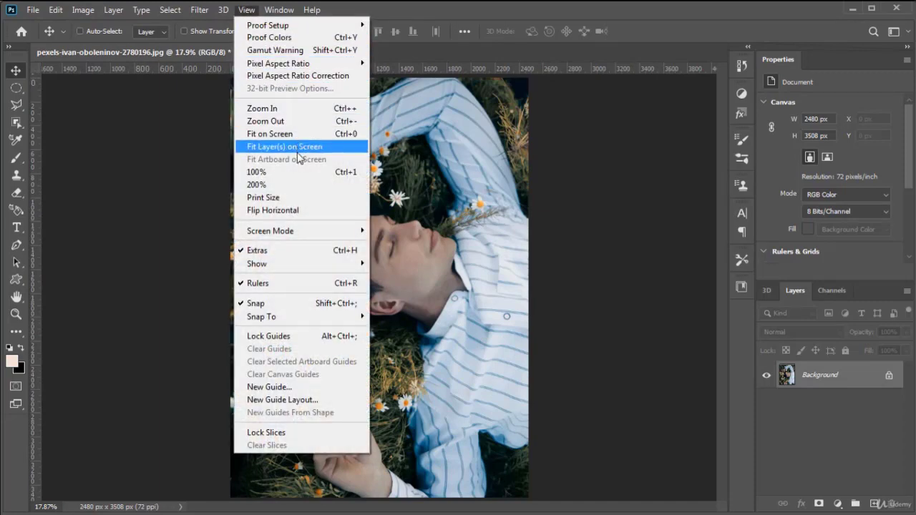
key("Escape")
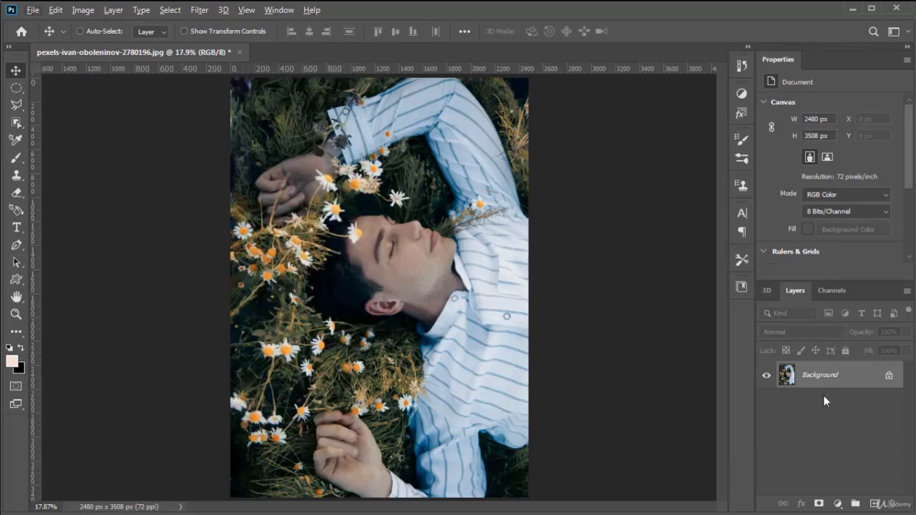
Convert the locked Background into a regular layer with the default settings and duplicate it twice.
double_click(842, 385)
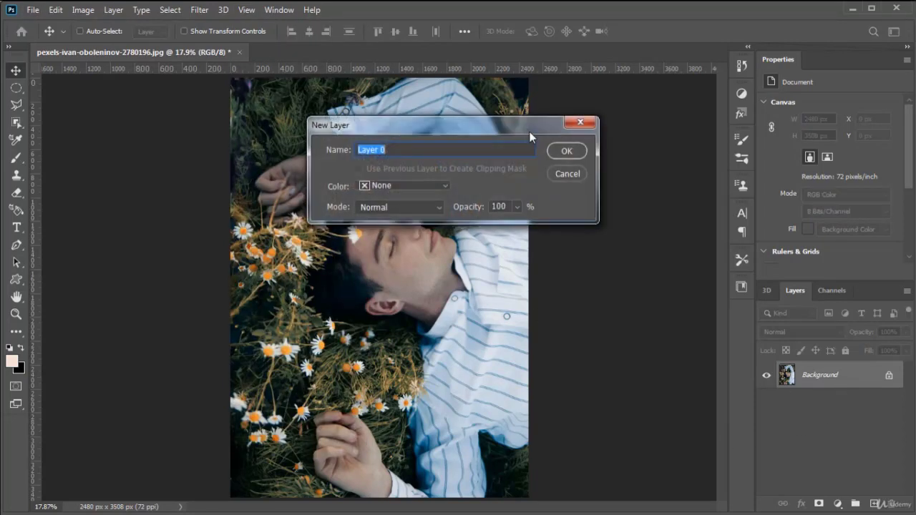
left_click(568, 151)
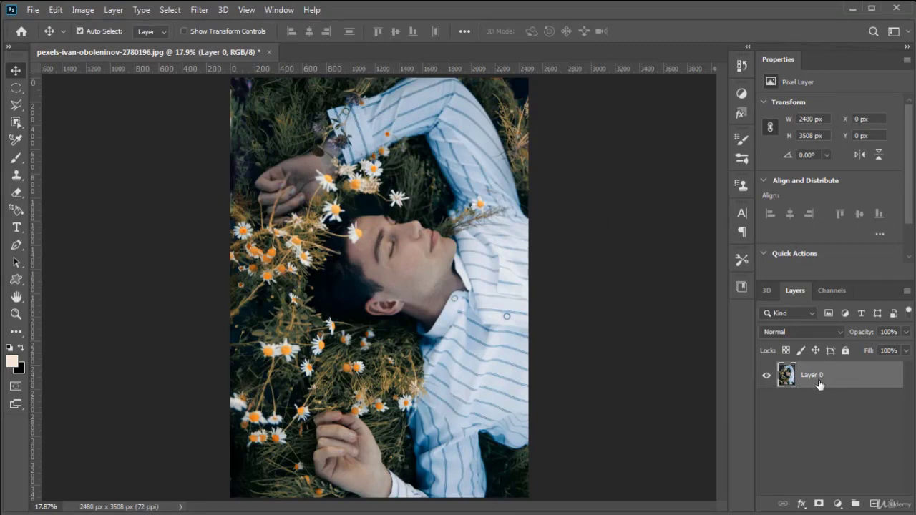
key("ctrl+j")
key("ctrl+j")
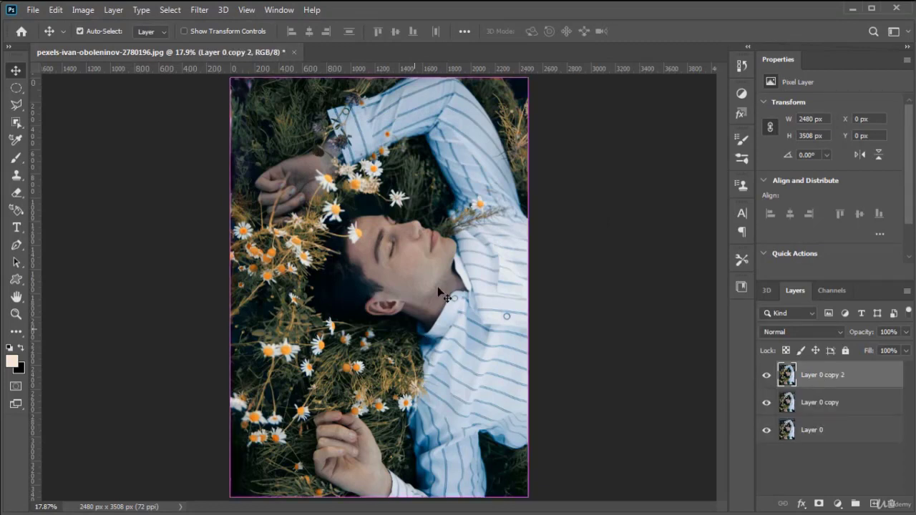
Zoom out to about 3.4% and fit the topmost layer on screen.
scroll(400, 275, "down", 3)
scroll(400, 273, "down", 2)
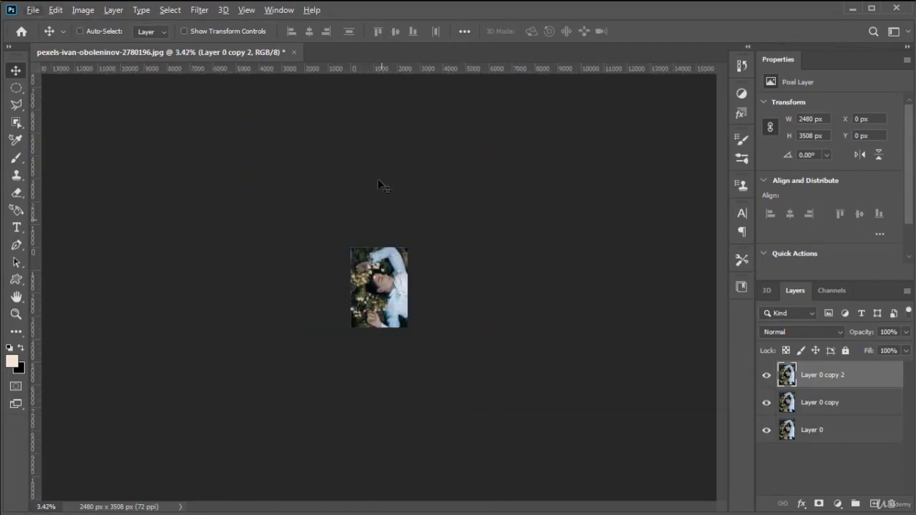
left_click(247, 10)
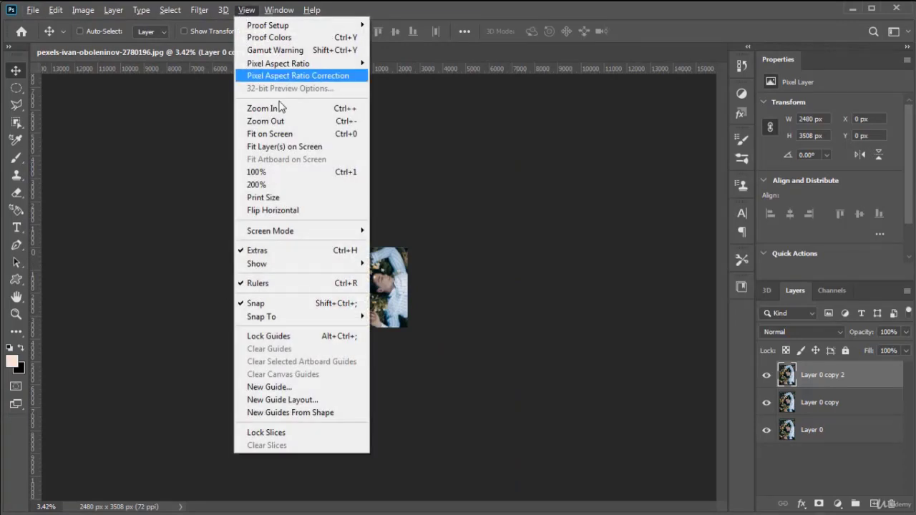
left_click(280, 147)
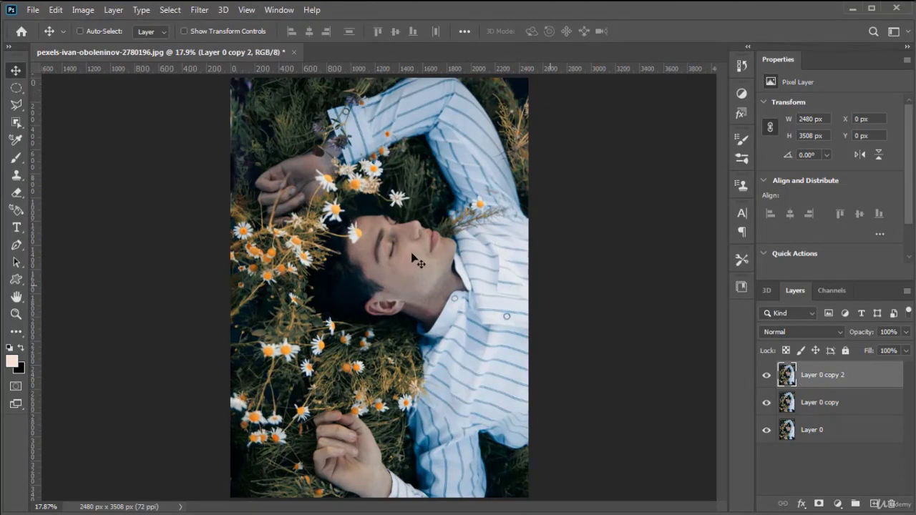
Scale the topmost copy down to about 1240 × 1919 px, keeping it anchored in the canvas's lower-left corner.
key("ctrl")
key("ctrl+t")
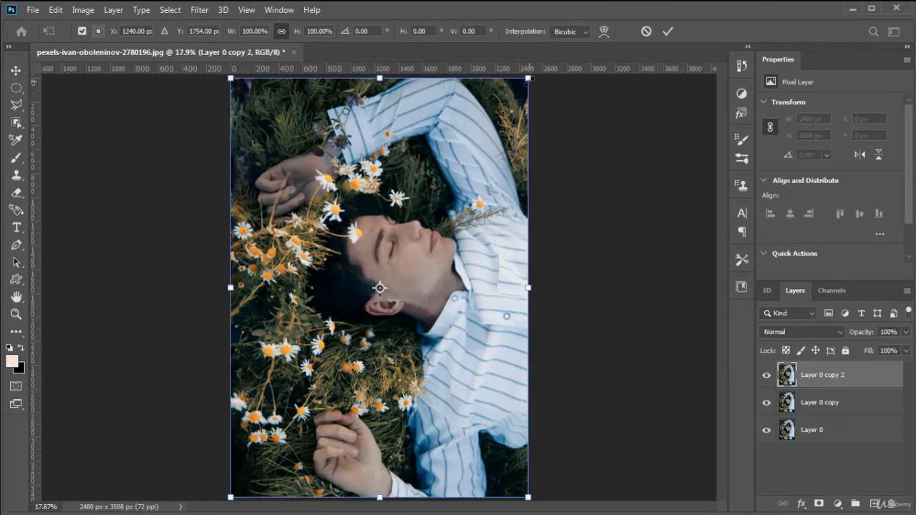
left_click_drag(528, 77, 381, 268)
key("Return")
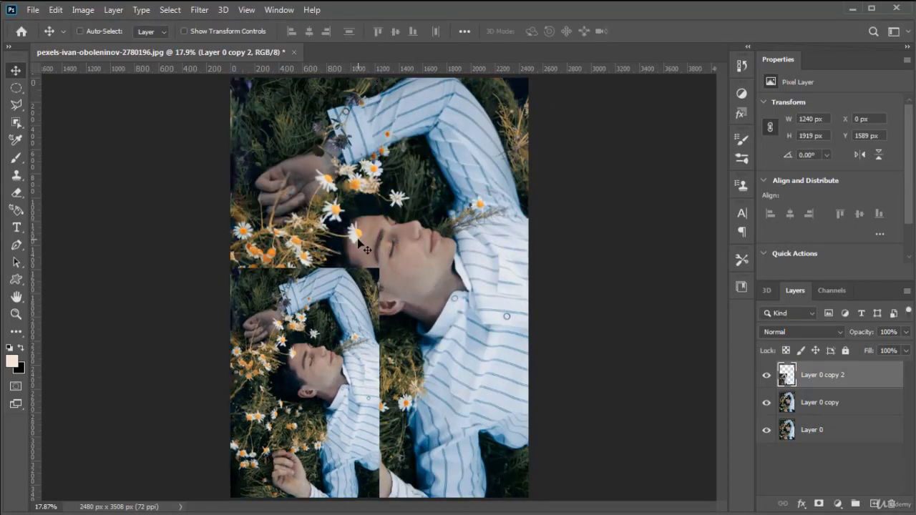
Zoom out to about 13% and fit the scaled-down layer on screen.
scroll(365, 248, "down", 2)
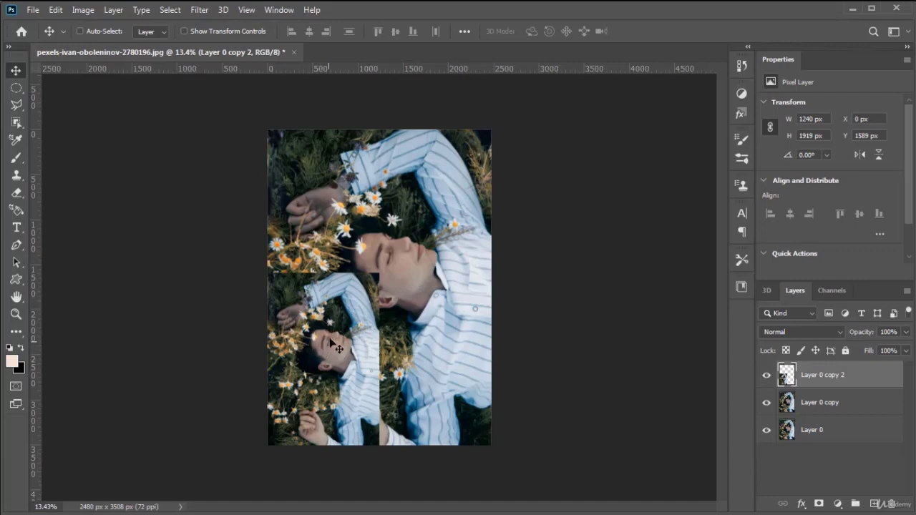
left_click(246, 10)
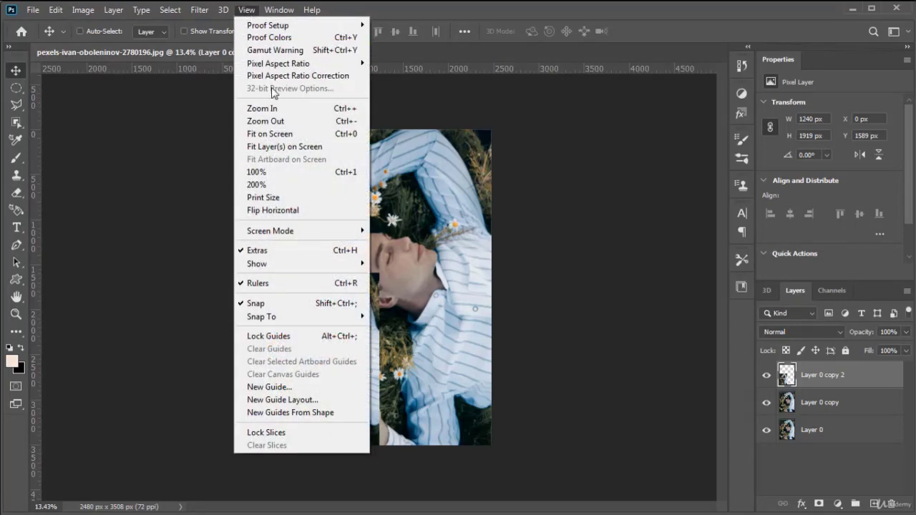
left_click(285, 147)
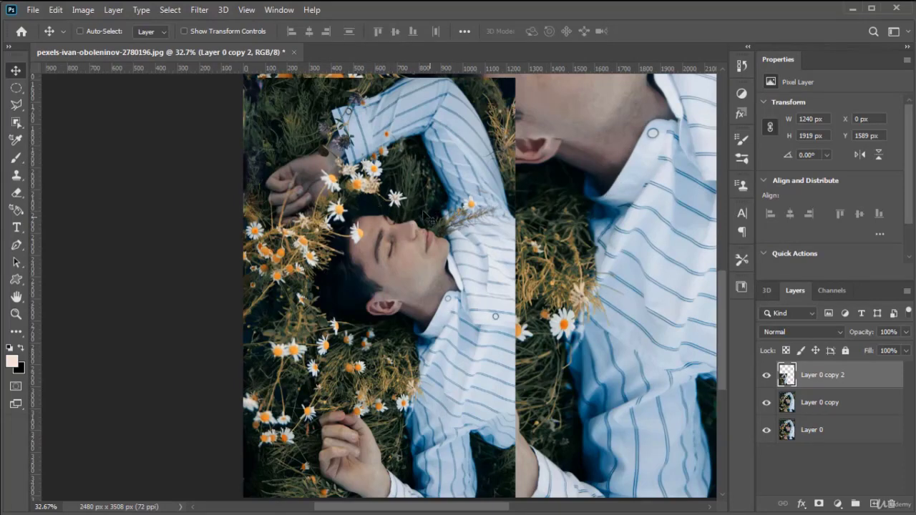
View the photo at 100%, at 200% and at 100% again, and show it at print size.
left_click(246, 9)
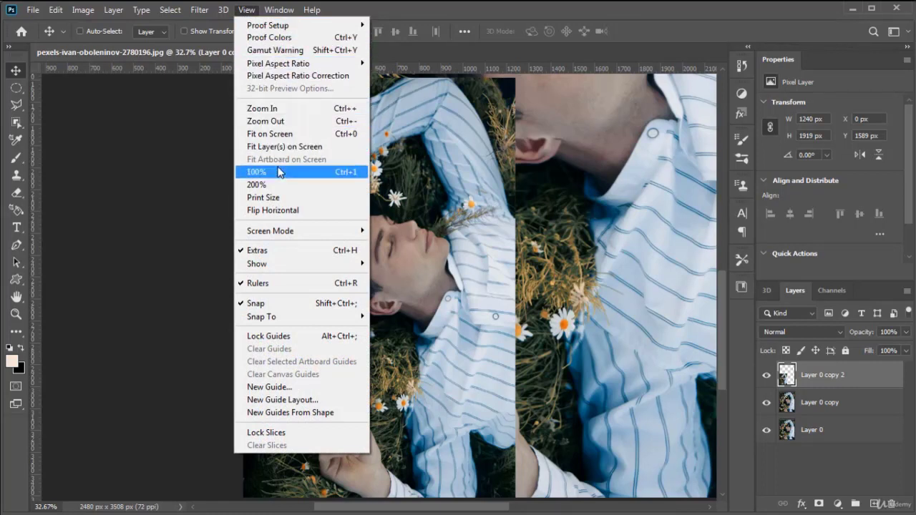
left_click(321, 175)
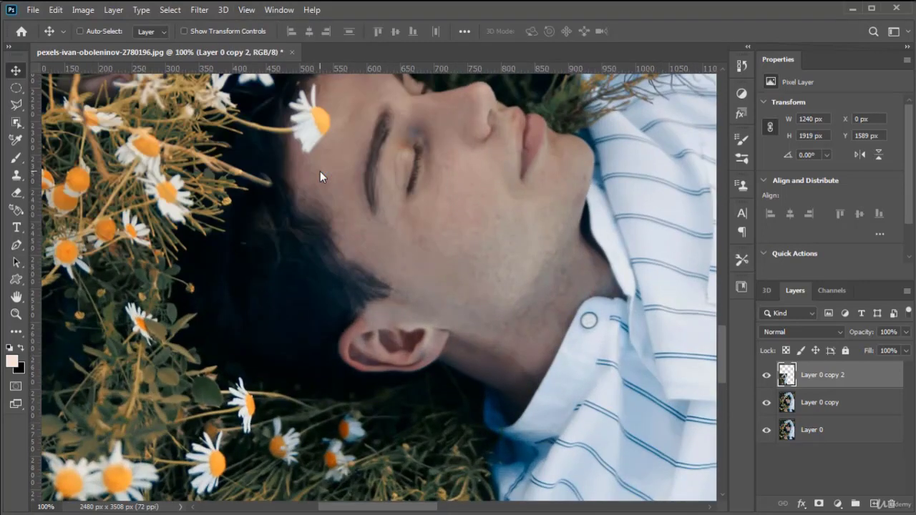
left_click(246, 9)
left_click(286, 184)
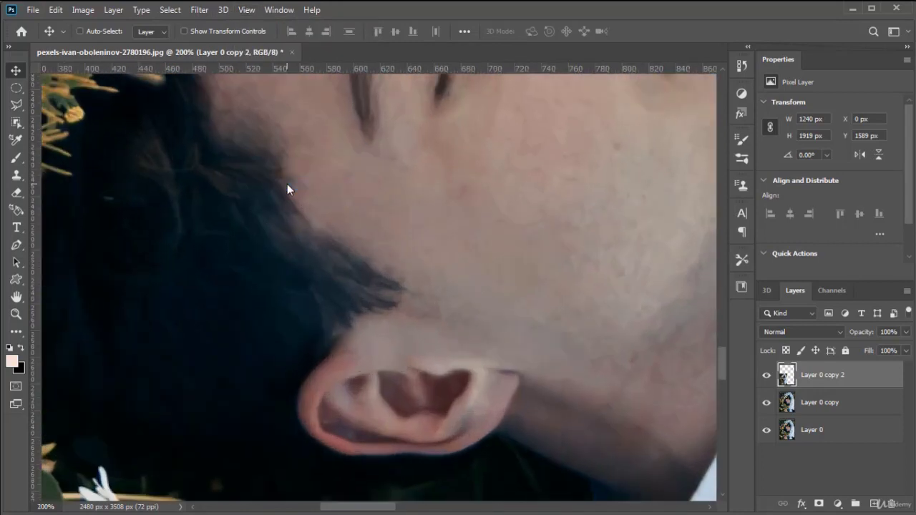
left_click(245, 10)
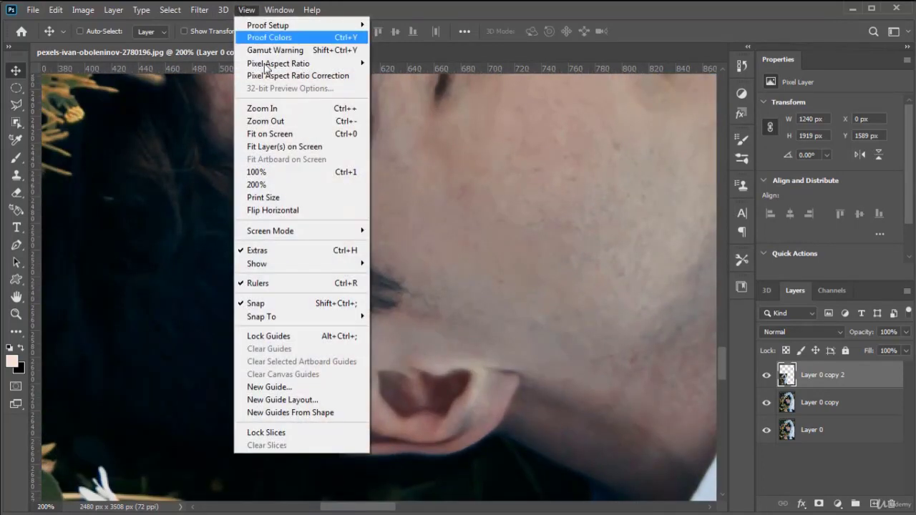
left_click(288, 173)
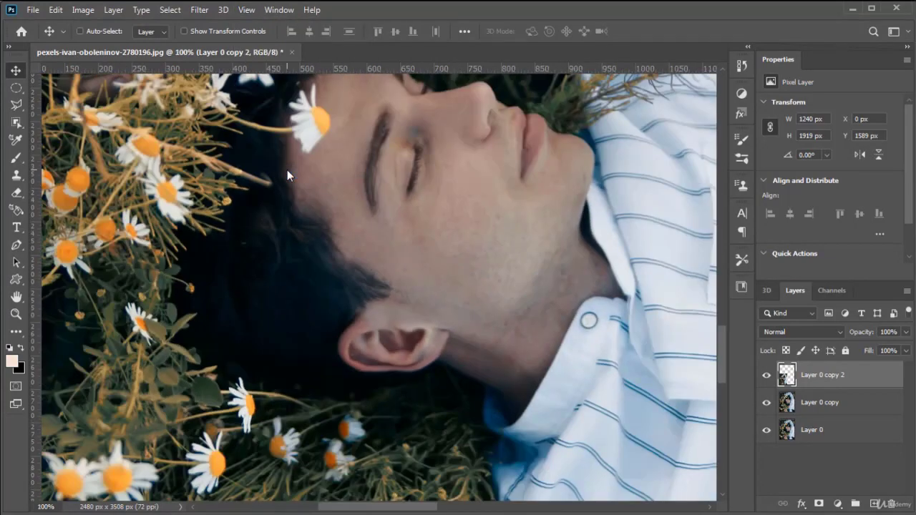
left_click(252, 8)
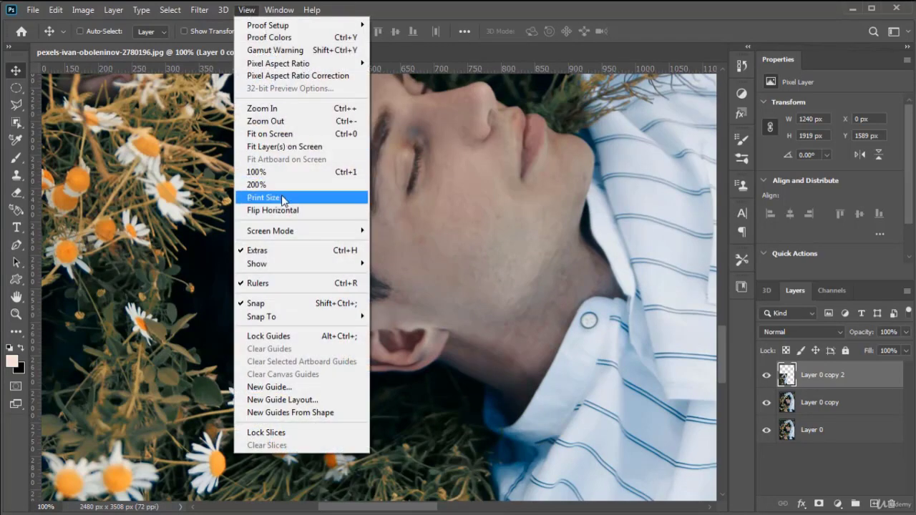
left_click(282, 196)
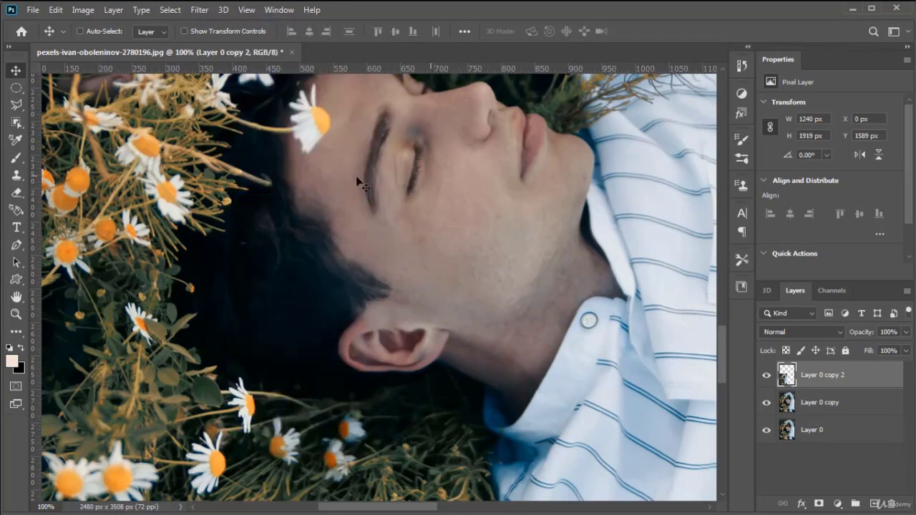
Enlarge the view to 200% and pan across to the lips and striped shirt.
left_click(247, 13)
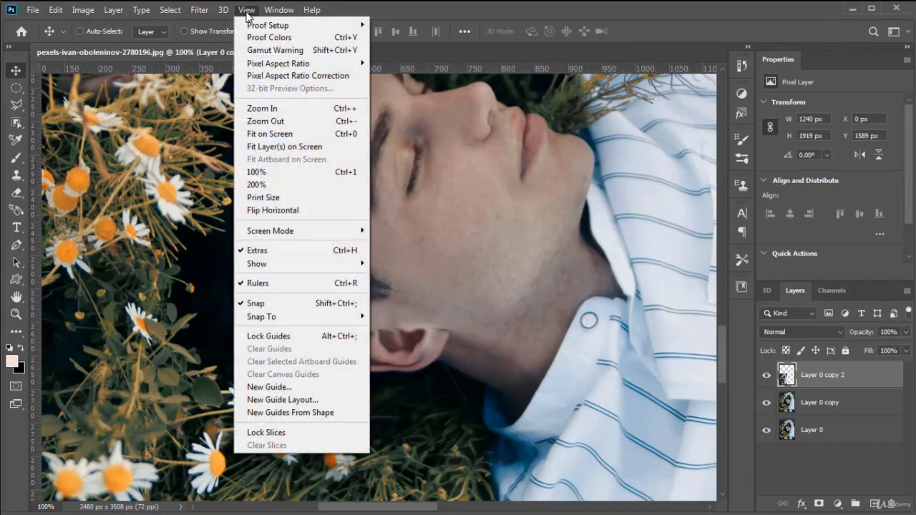
left_click(272, 185)
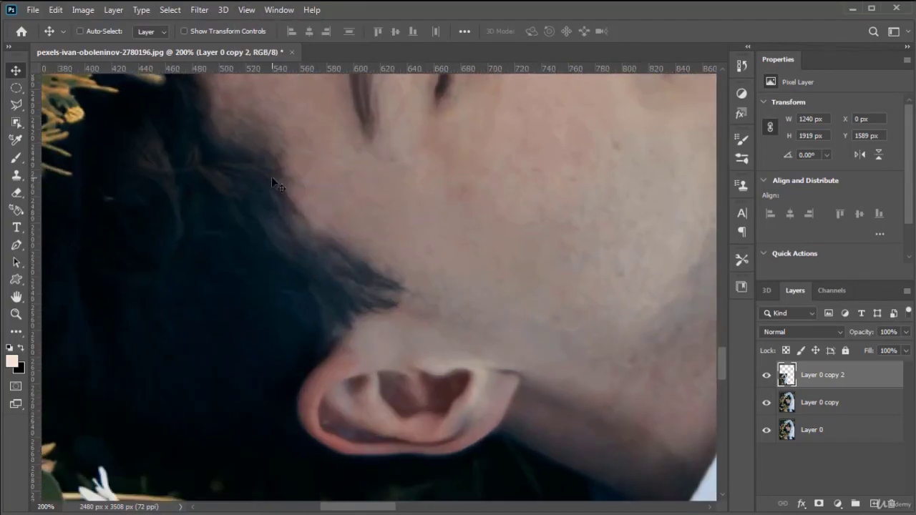
mouse_move(446, 162)
left_mouse_down()
mouse_move(363, 252)
mouse_move(347, 293)
left_mouse_up()
left_click_drag(466, 200, 259, 292)
mouse_move(525, 154)
left_mouse_down()
mouse_move(427, 213)
mouse_move(291, 372)
left_mouse_up()
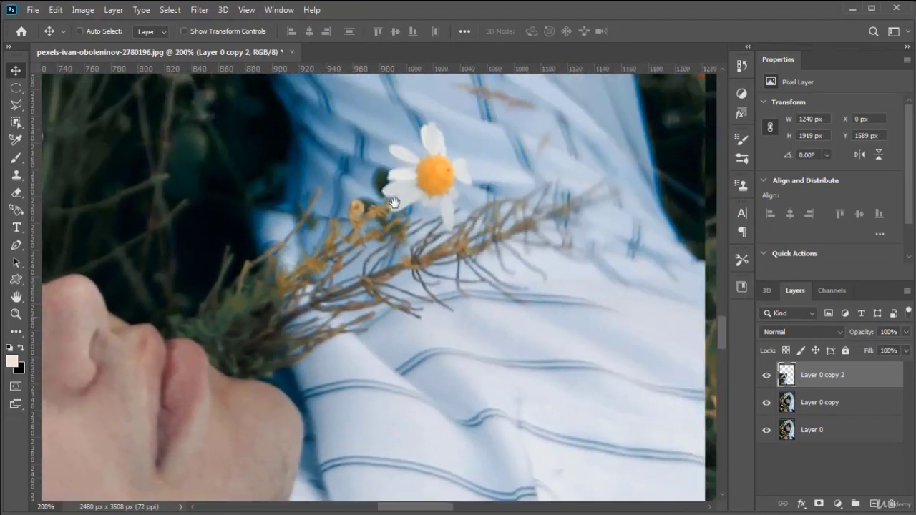
left_click_drag(444, 141, 350, 272)
left_click_drag(272, 482, 424, 207)
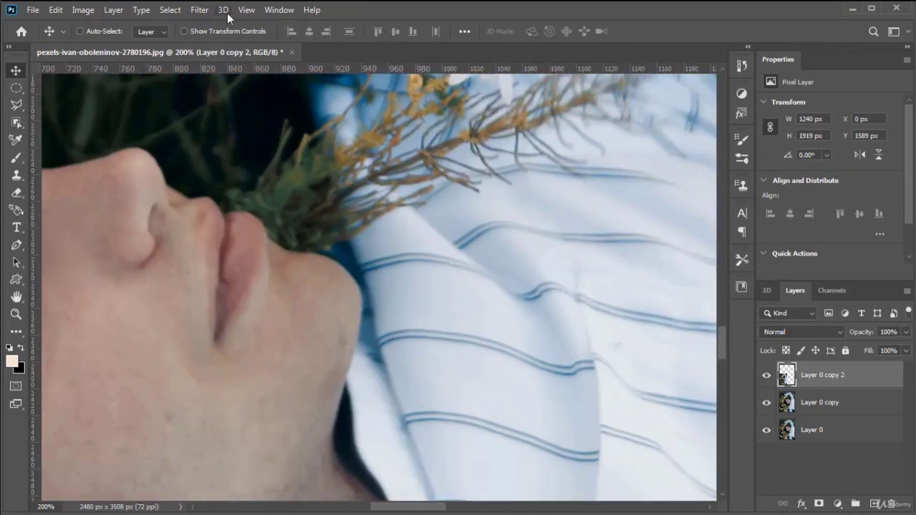
Show the photo at print size and pan back to center the face.
left_click(245, 10)
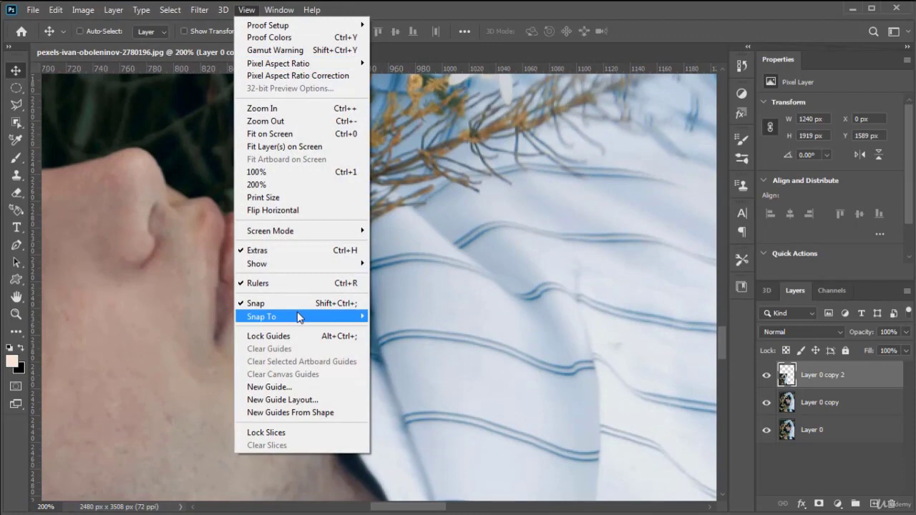
left_click(287, 199)
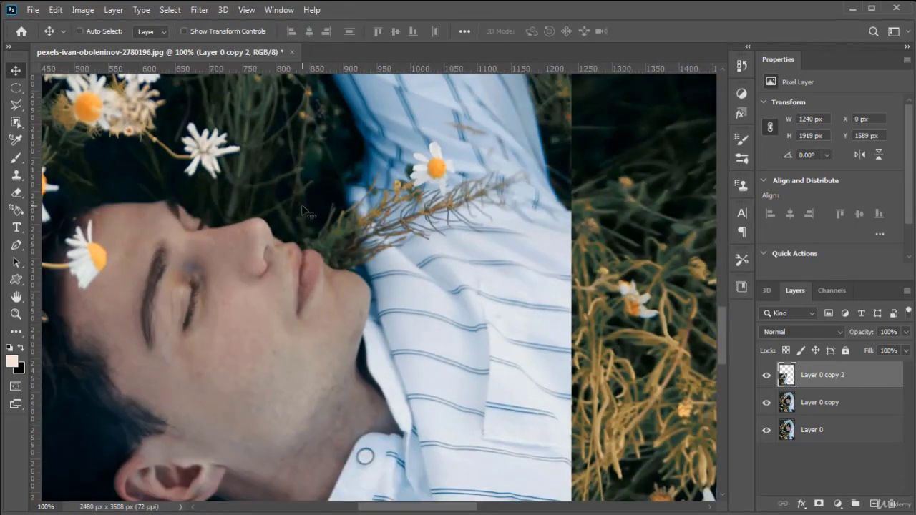
left_click_drag(302, 206, 553, 144)
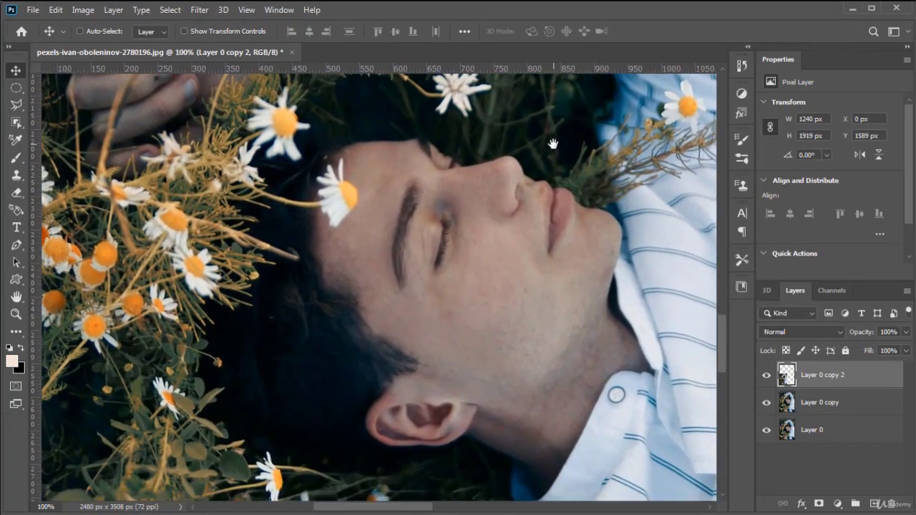
left_click_drag(498, 253, 378, 217)
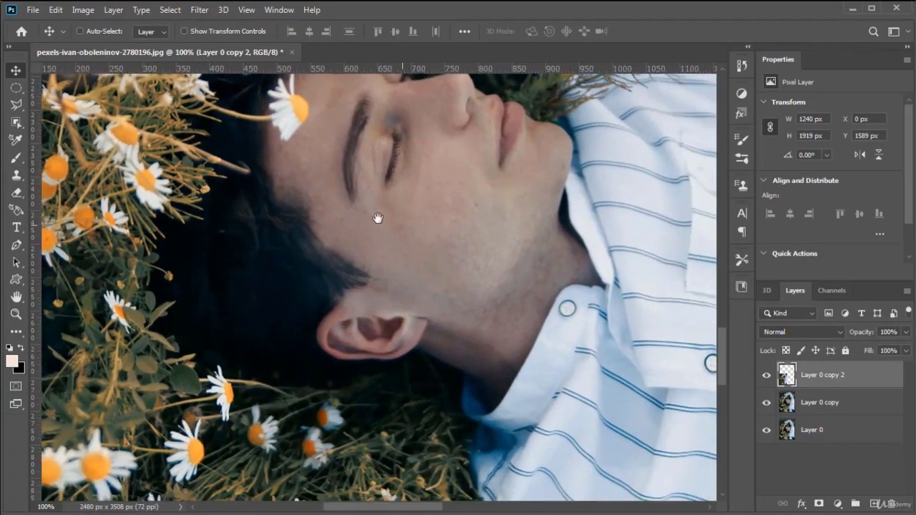
left_click_drag(406, 173, 421, 208)
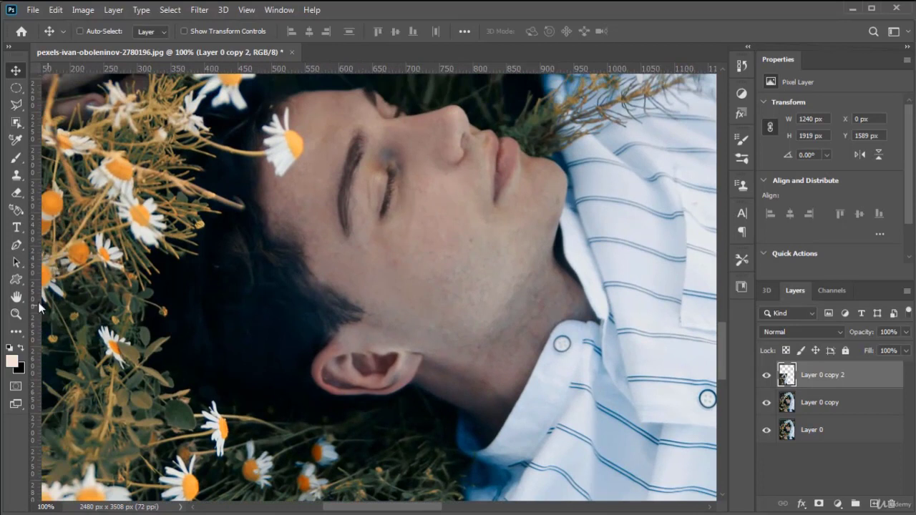
Show the photo at print size with the Zoom tool and pan around the face.
left_click(16, 314)
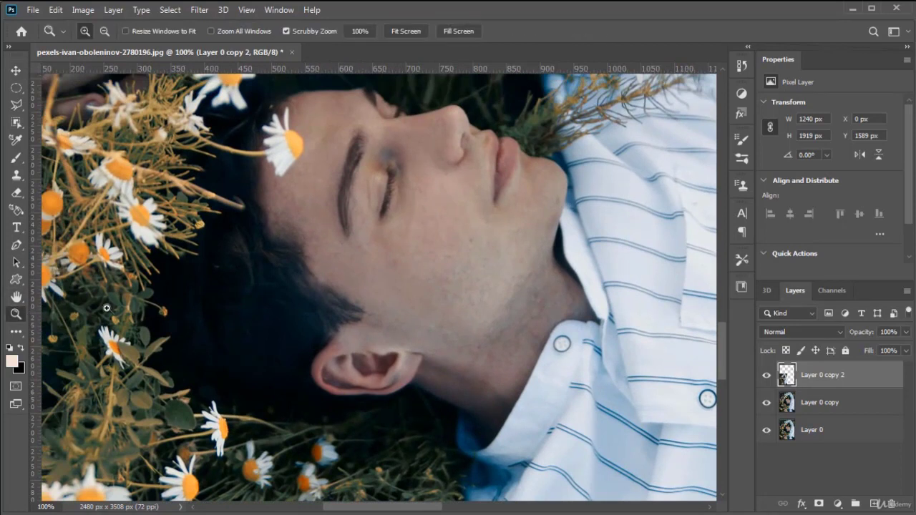
right_click(444, 198)
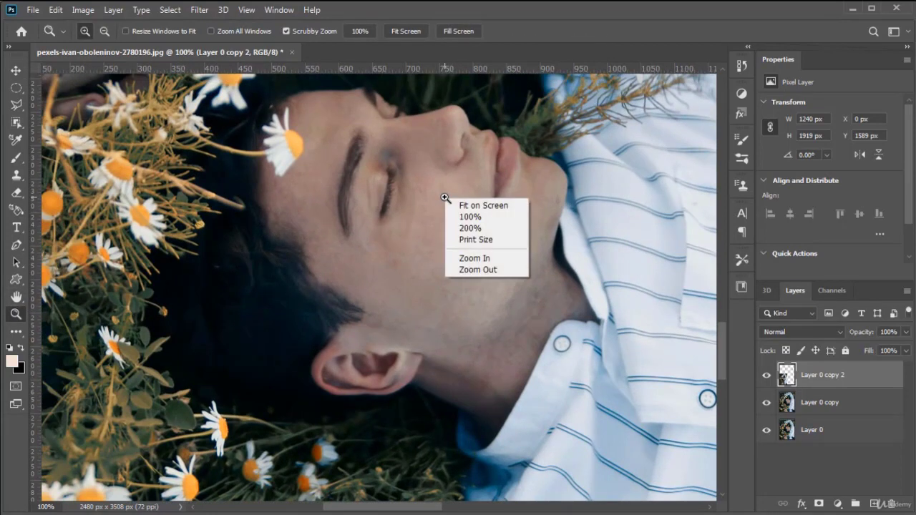
left_click(472, 240)
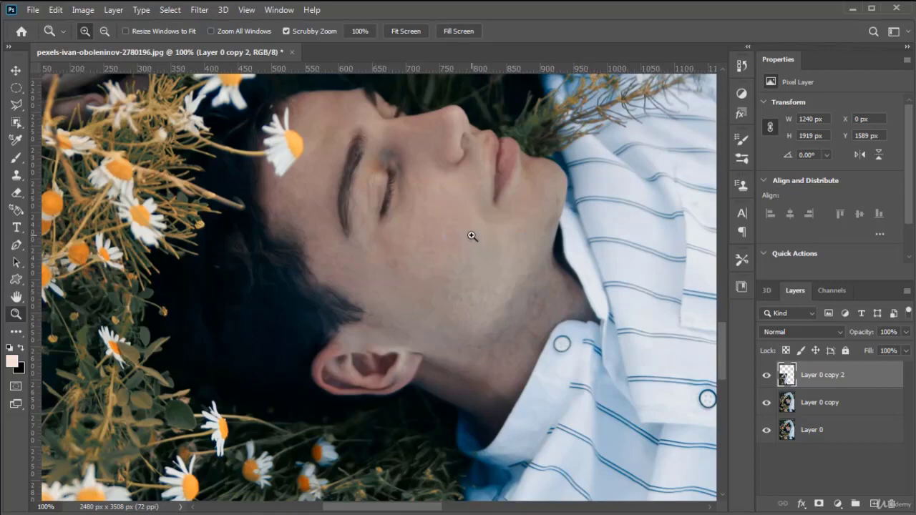
left_click_drag(471, 236, 466, 291)
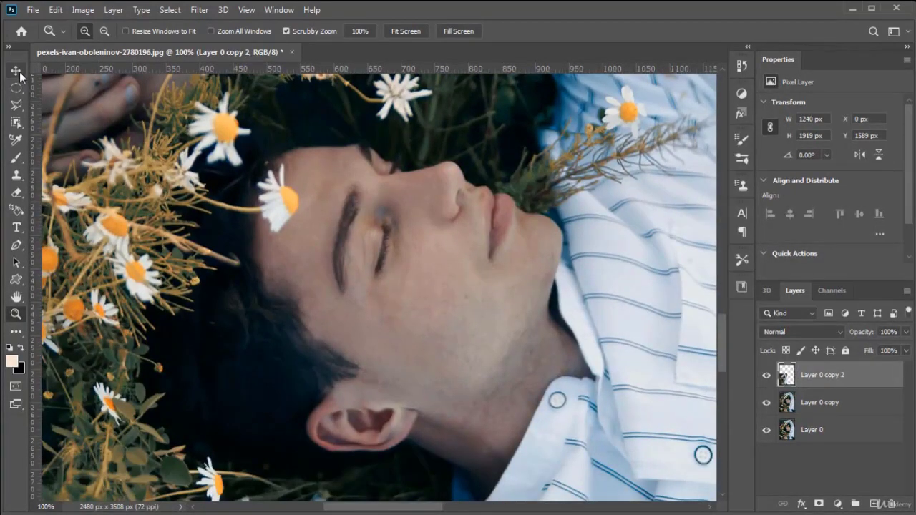
left_click(17, 72)
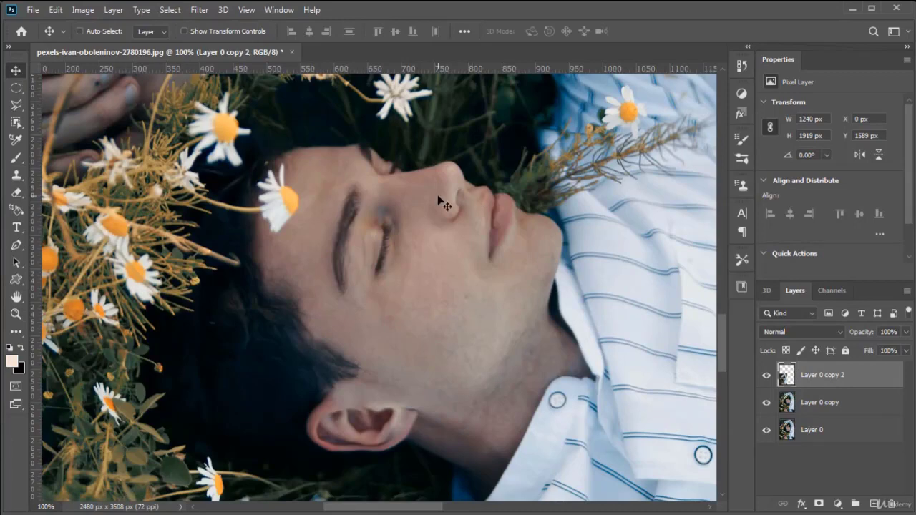
left_click_drag(443, 204, 340, 77)
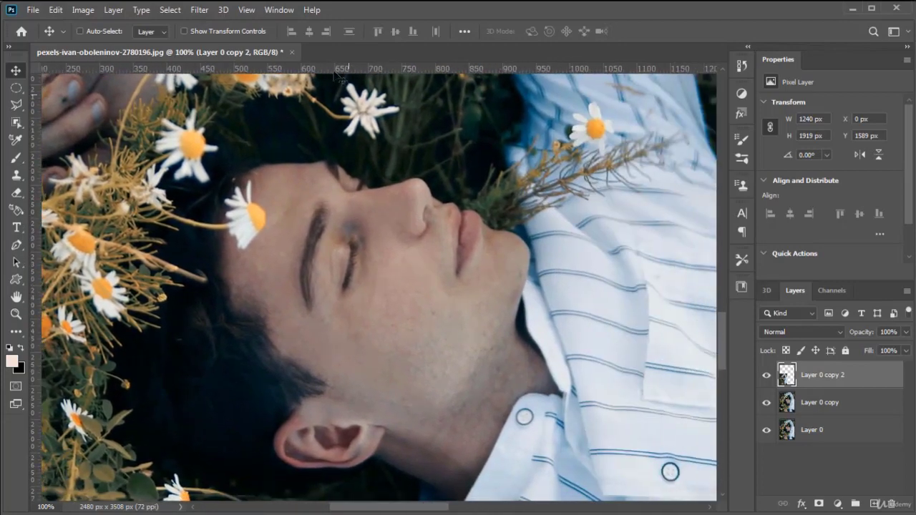
Flip the canvas view horizontally, view the whole photo mirrored, and turn the horizontal flip off again.
left_click(240, 10)
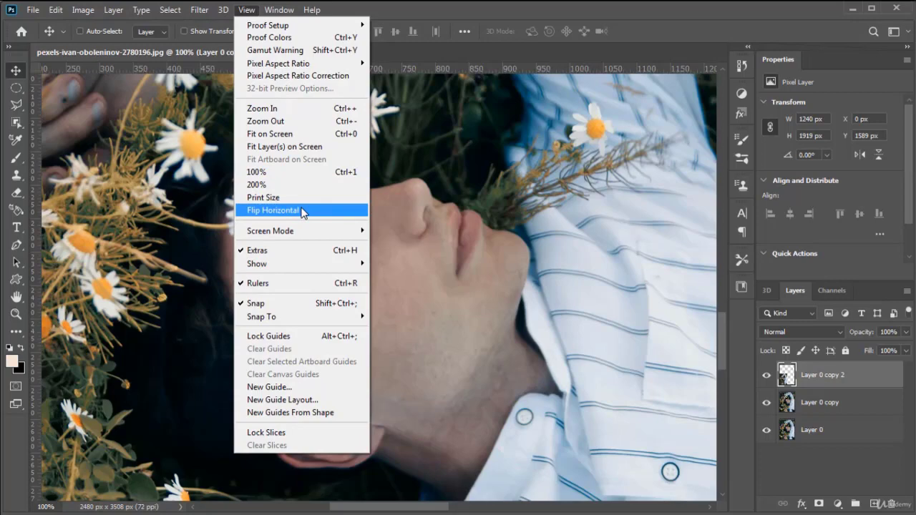
left_click(301, 212)
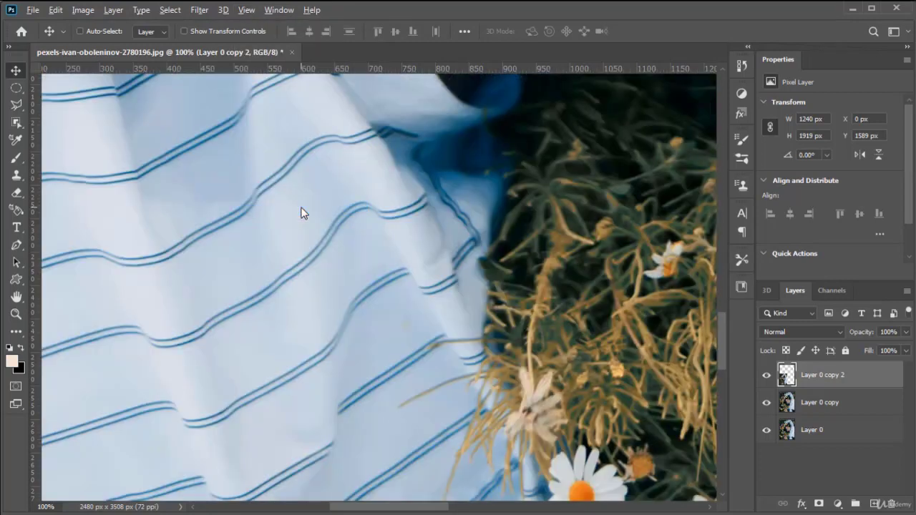
scroll(301, 213, "down", 8)
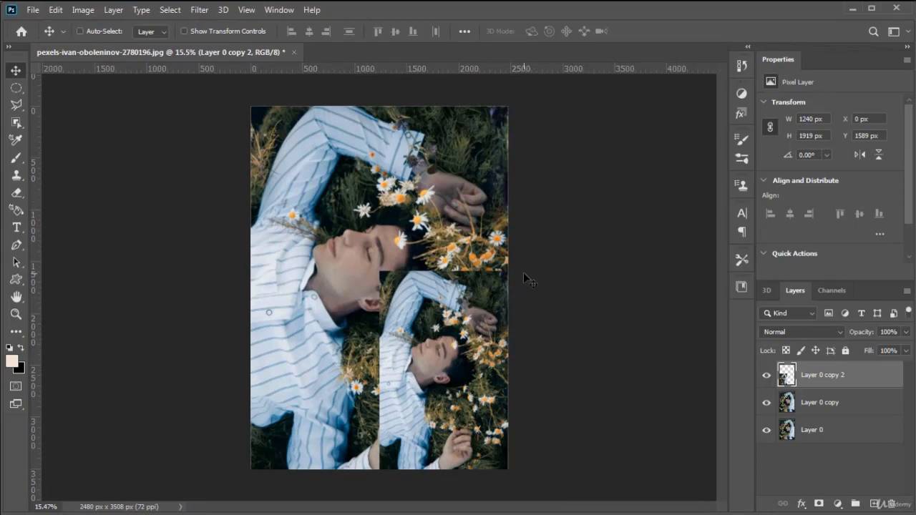
left_click(247, 10)
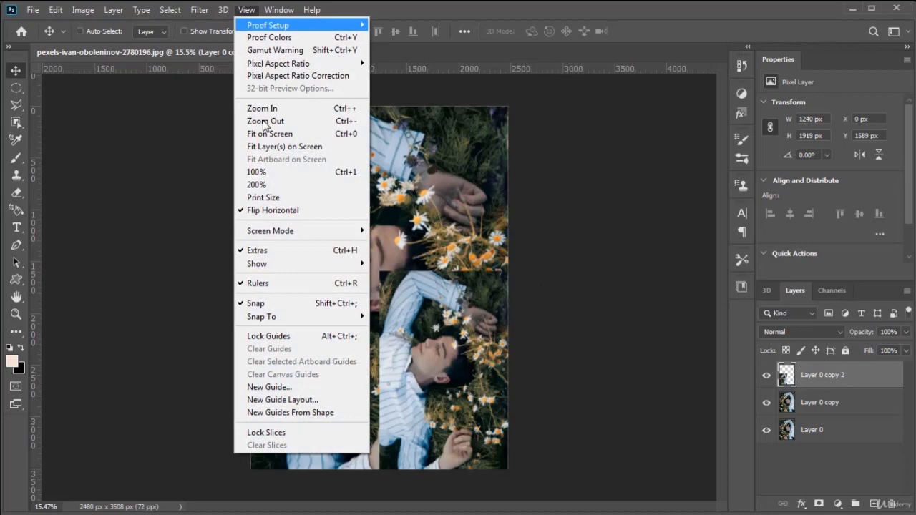
left_click(295, 206)
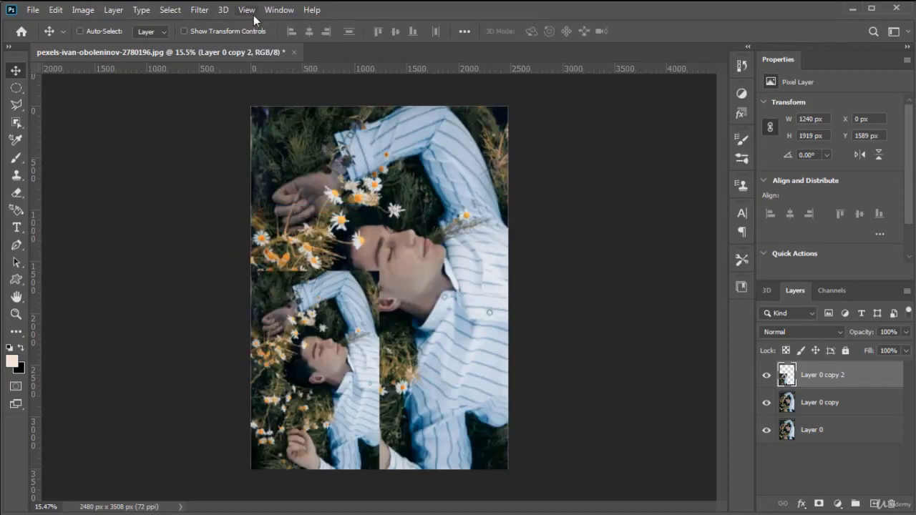
Switch the workspace to Full Screen Mode and return it to Standard Screen Mode.
left_click(253, 15)
mouse_move(299, 236)
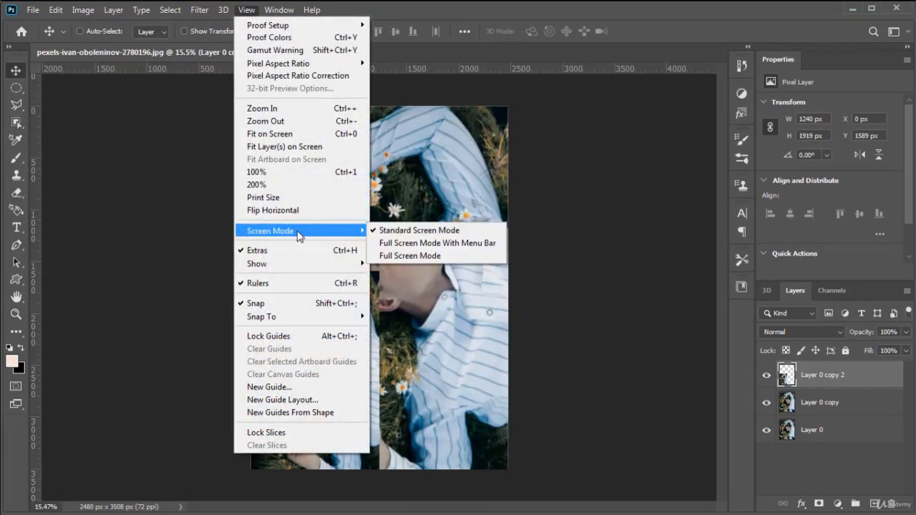
left_click(407, 256)
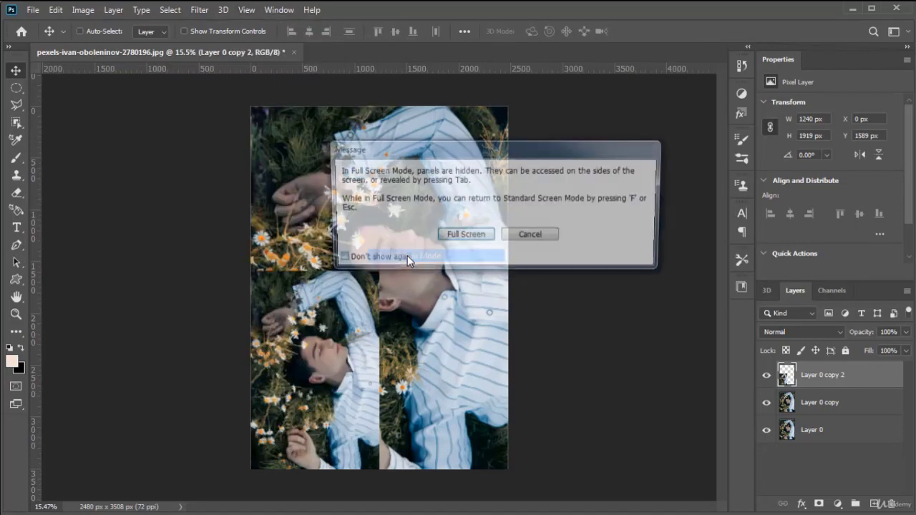
left_click(464, 236)
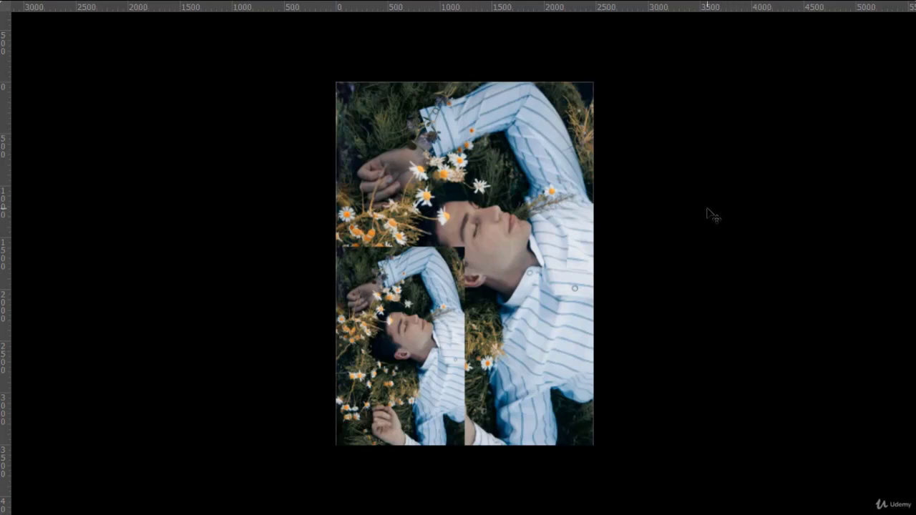
key("f")
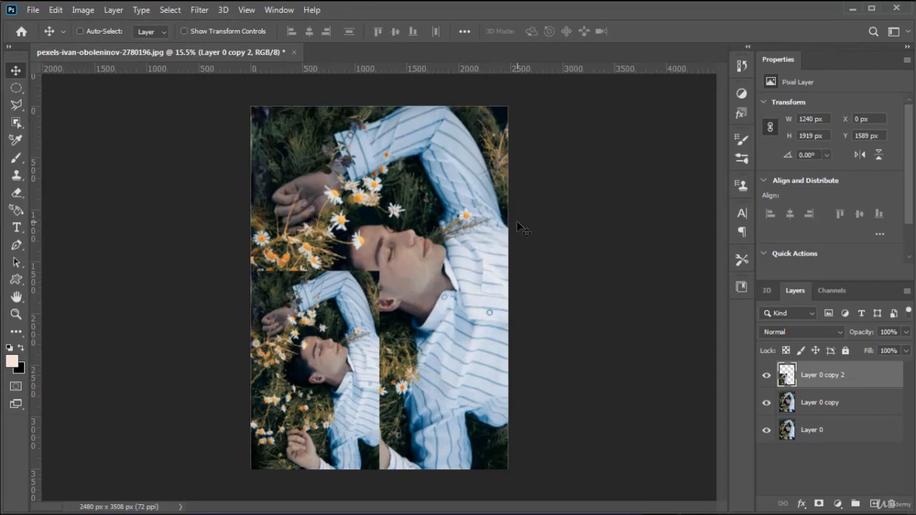
Cycle through Full Screen Mode With Menu Bar and Full Screen Mode back to Standard Screen Mode.
key("f")
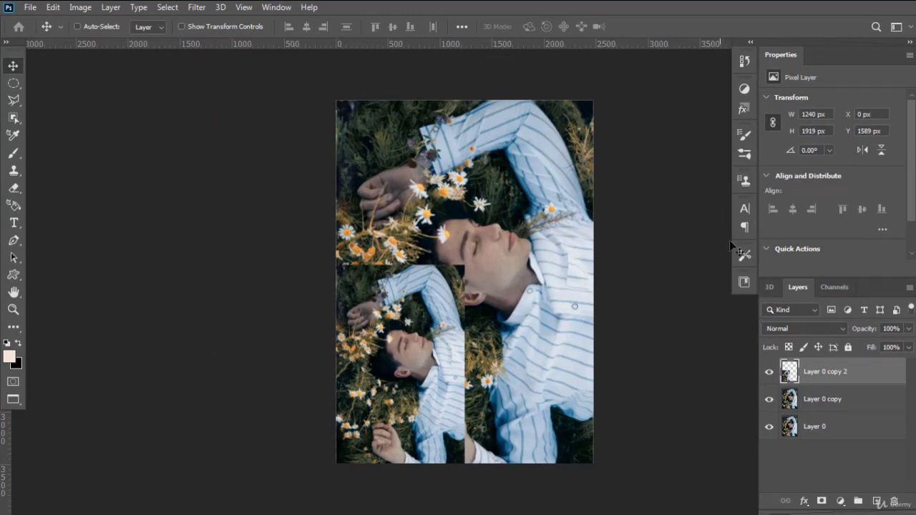
key("f")
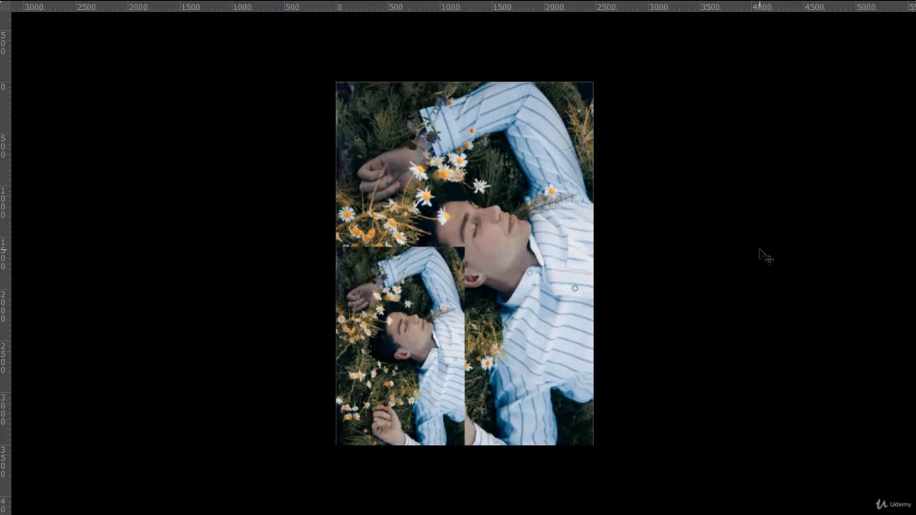
key("f")
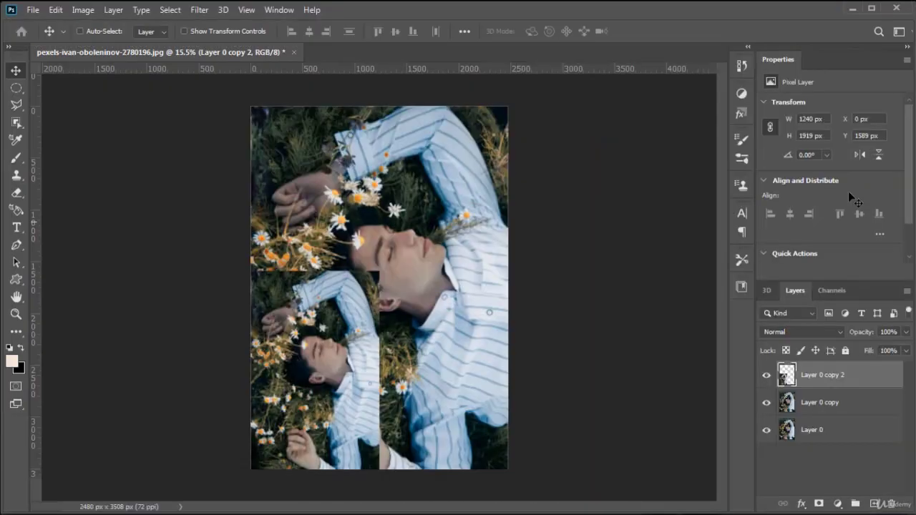
Show the grid over the photo, inspect it up close around the face, and hide the grid again.
left_click(246, 9)
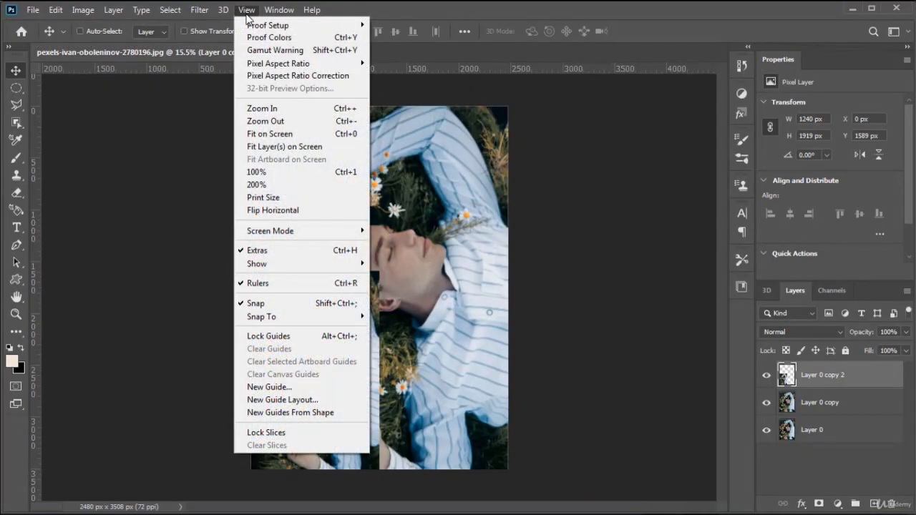
mouse_move(278, 231)
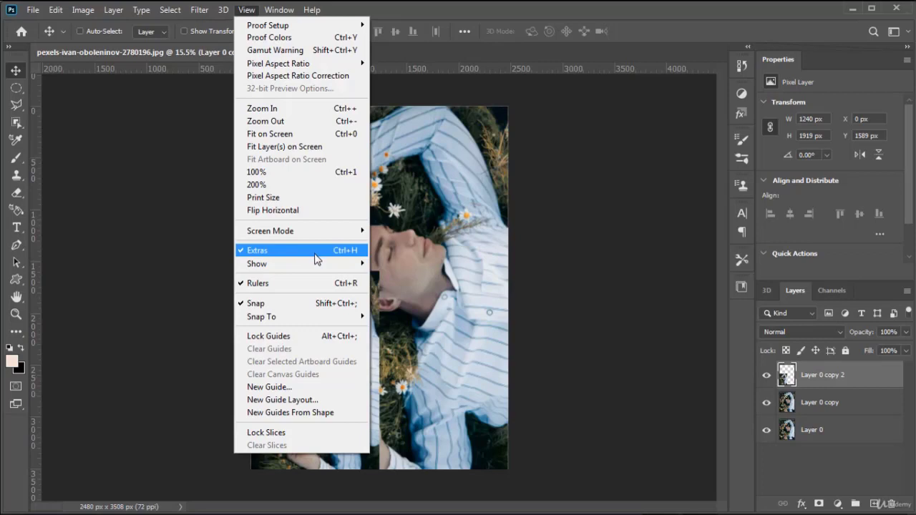
mouse_move(315, 266)
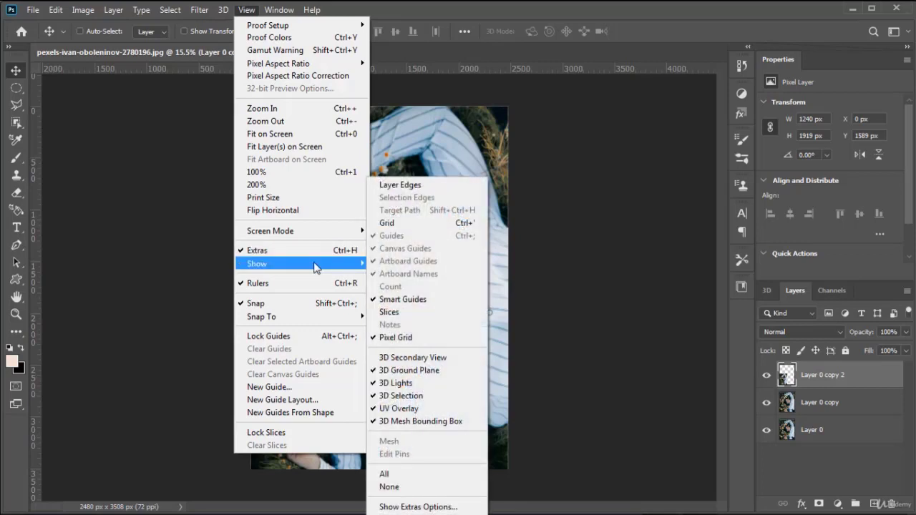
left_click(422, 223)
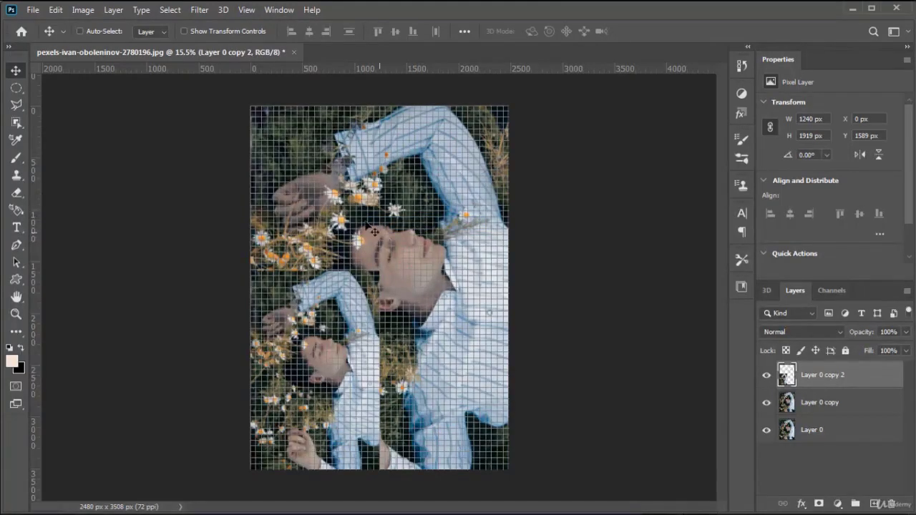
scroll(363, 234, "up", 5)
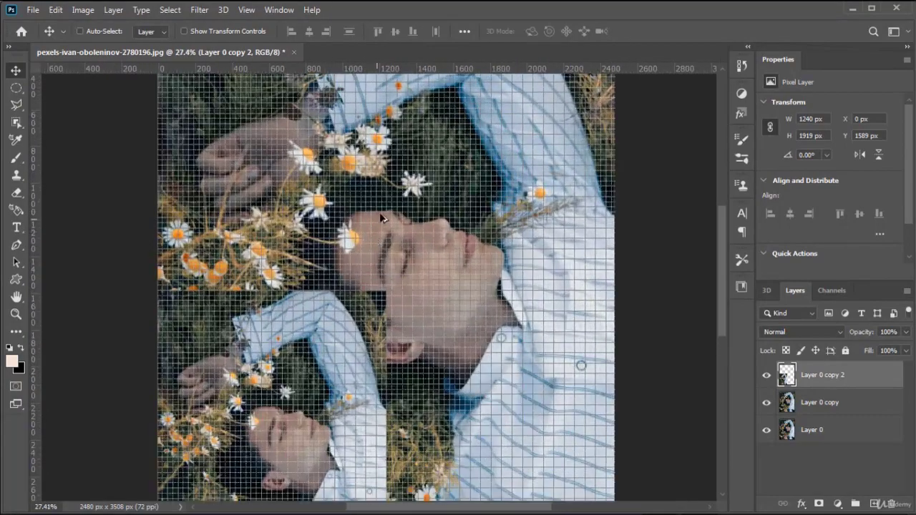
scroll(379, 212, "up", 2)
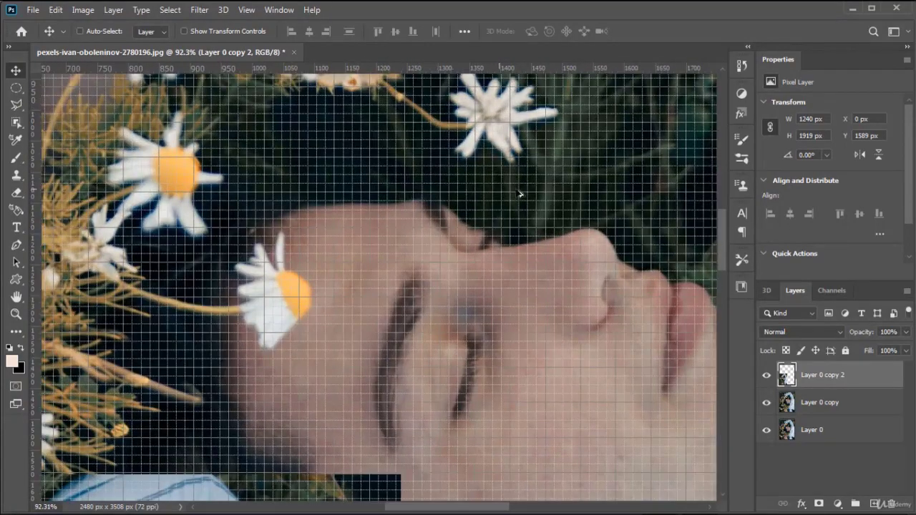
scroll(443, 208, "down", 3)
scroll(444, 207, "up", 4)
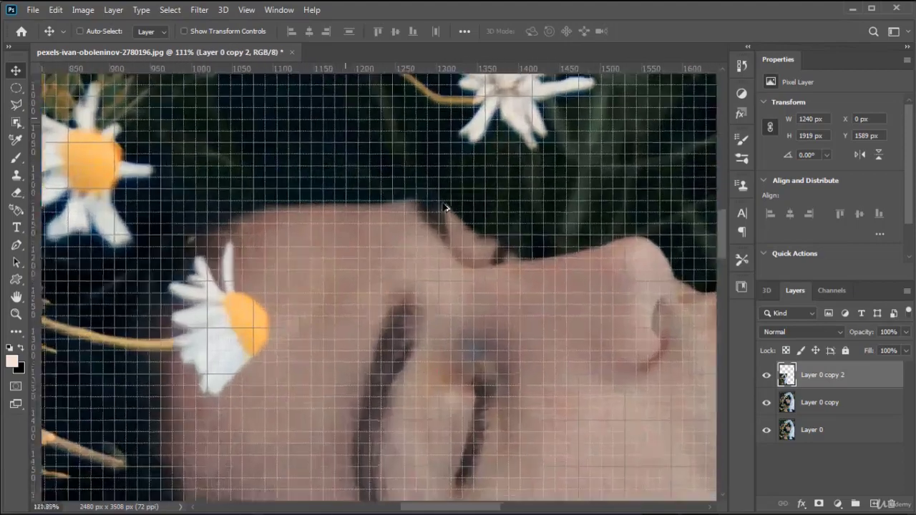
left_click(246, 9)
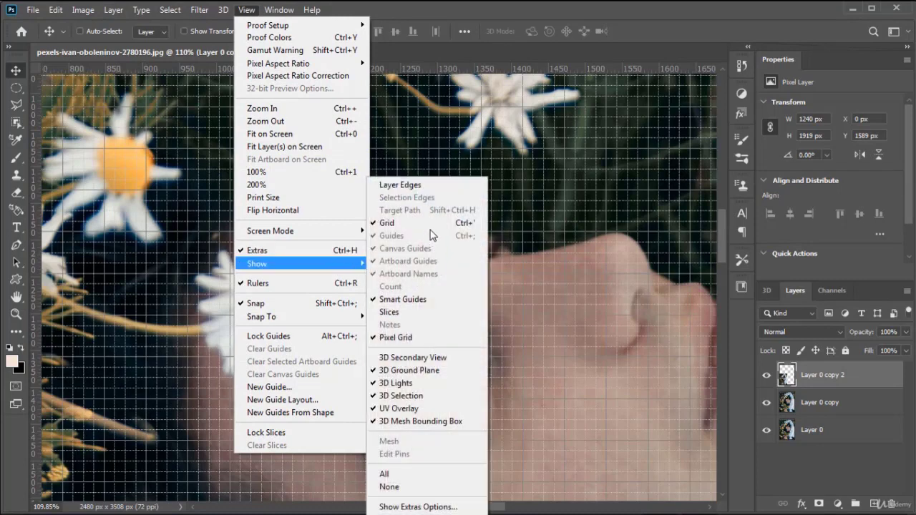
left_click(429, 223)
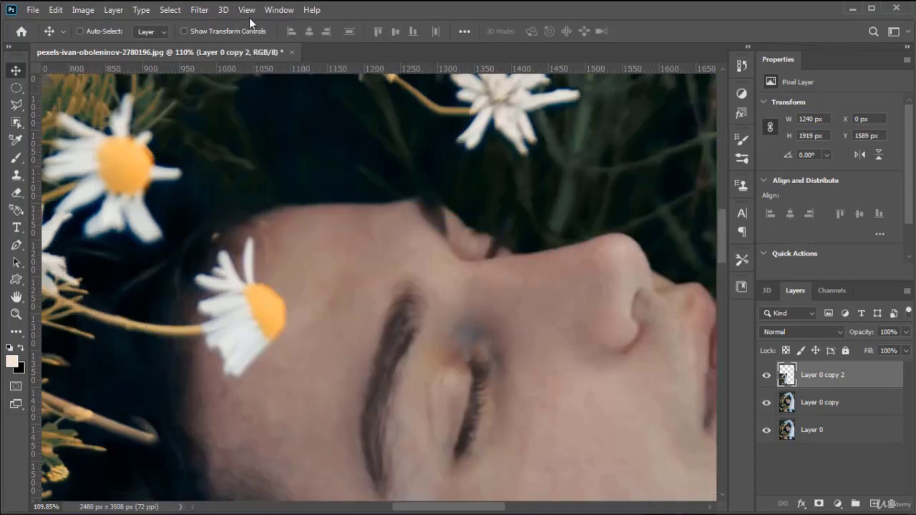
Place a horizontal guide from the ruler across the closed eye of the larger face.
left_click(246, 10)
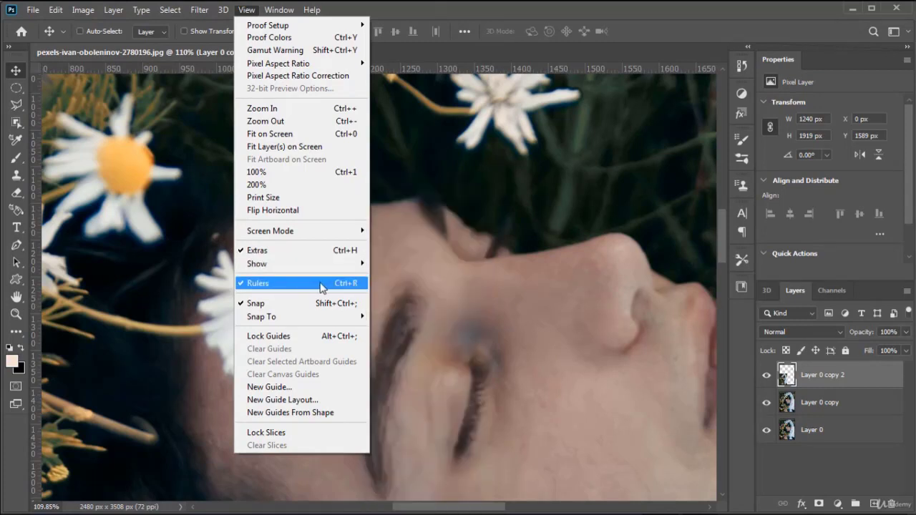
left_click(480, 213)
scroll(414, 240, "down", 3)
scroll(418, 242, "down", 5)
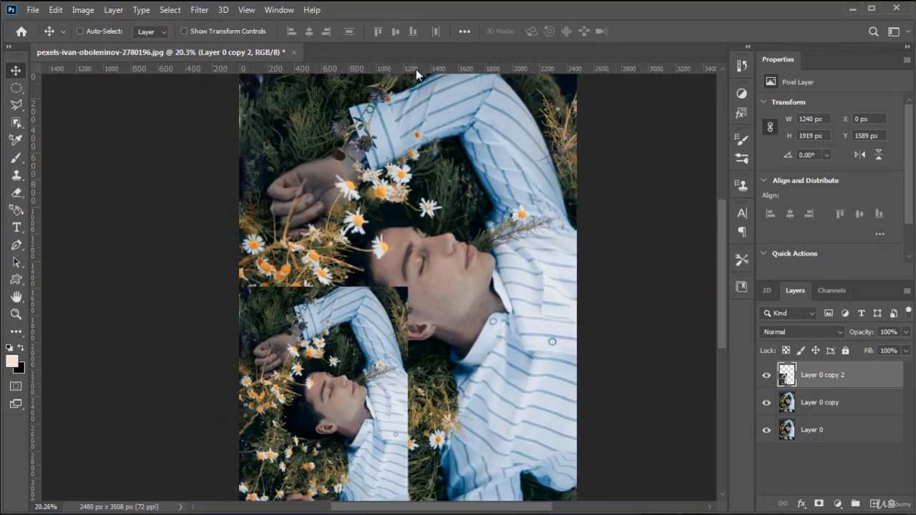
left_click_drag(415, 70, 422, 266)
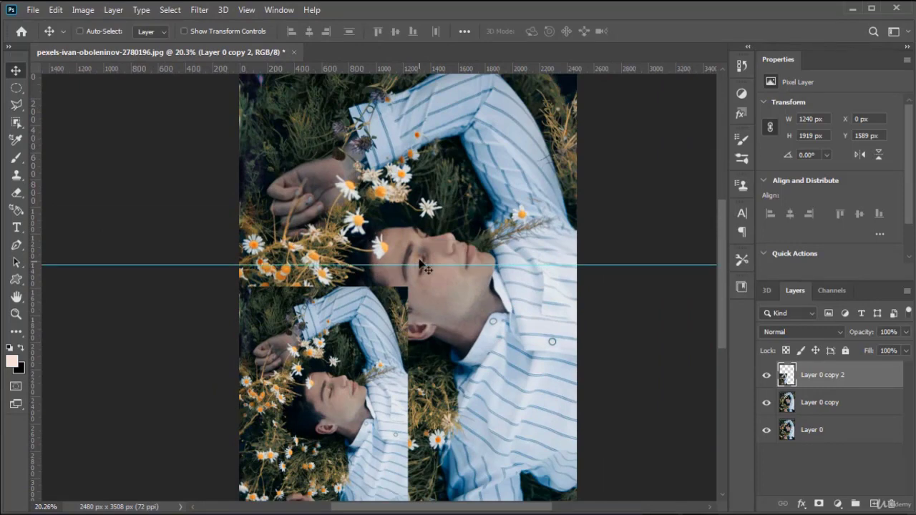
Turn Extras off to hide the horizontal guide, and turn Extras back on.
left_click(245, 10)
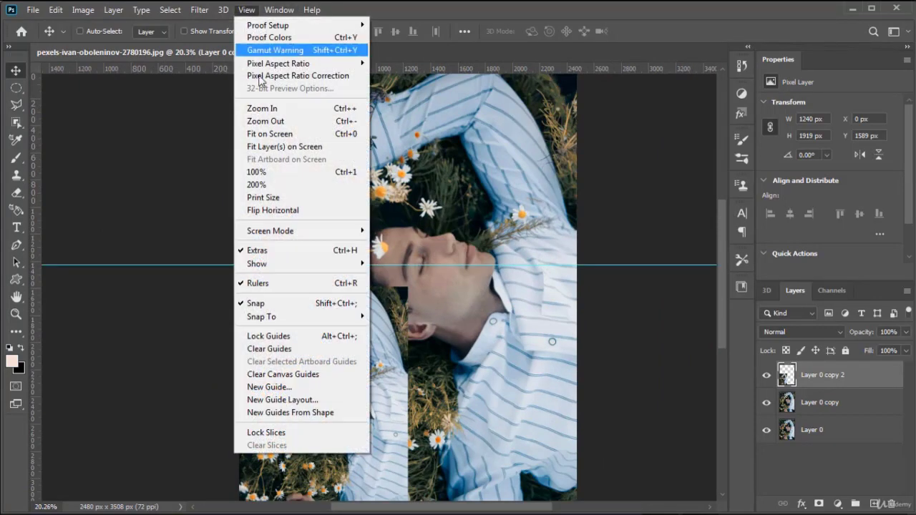
left_click(292, 251)
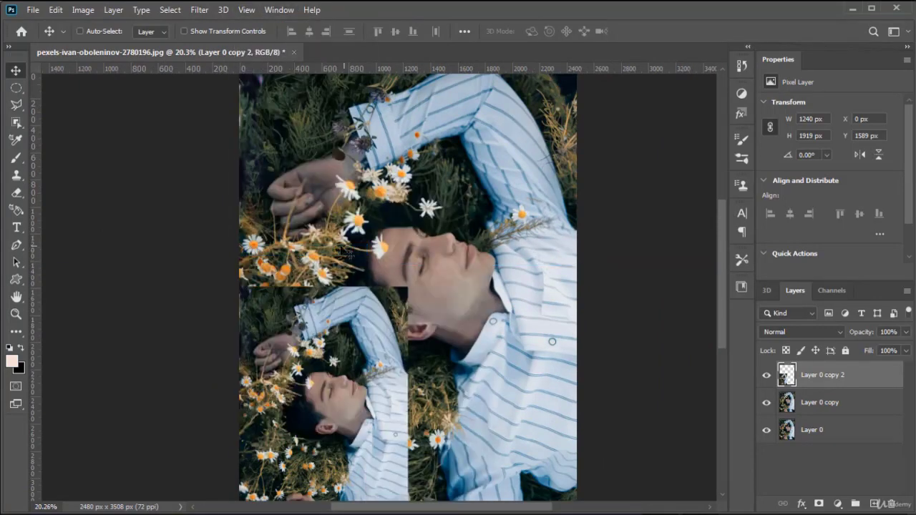
left_click(243, 10)
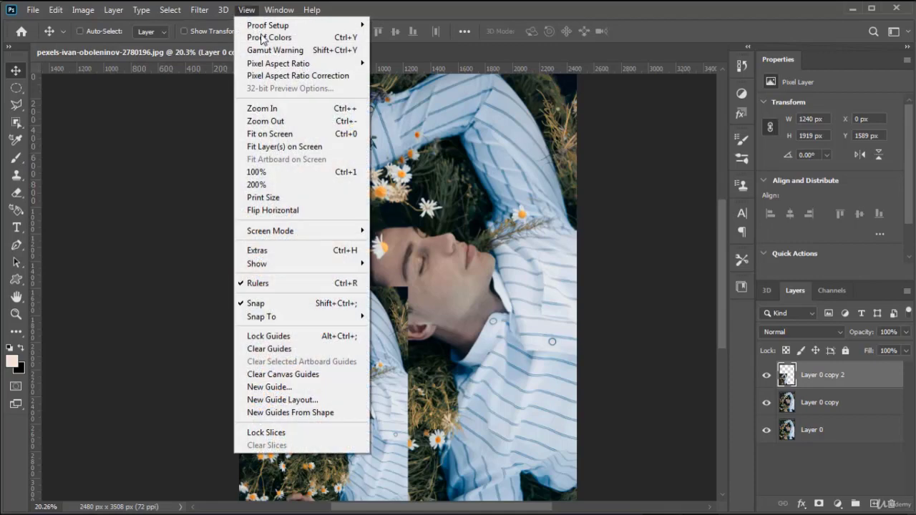
left_click(311, 252)
Hide the rulers and show them again.
left_click(246, 11)
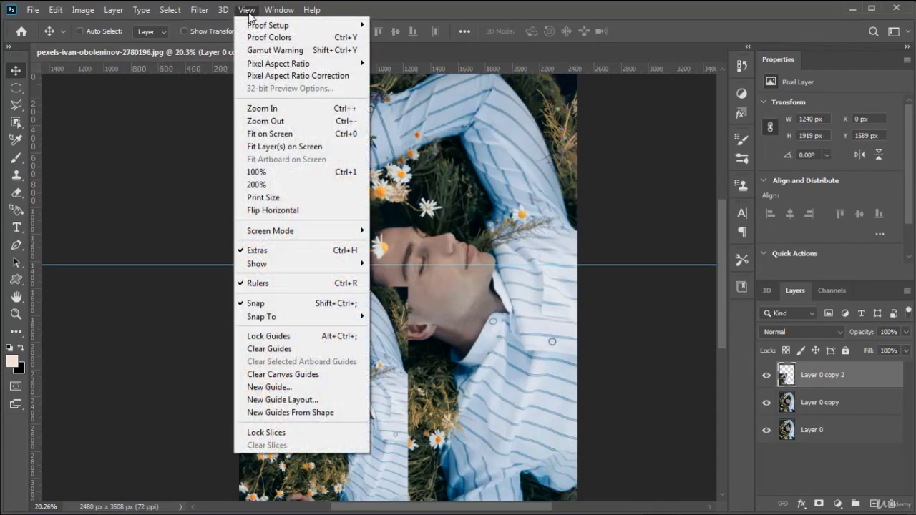
mouse_move(266, 266)
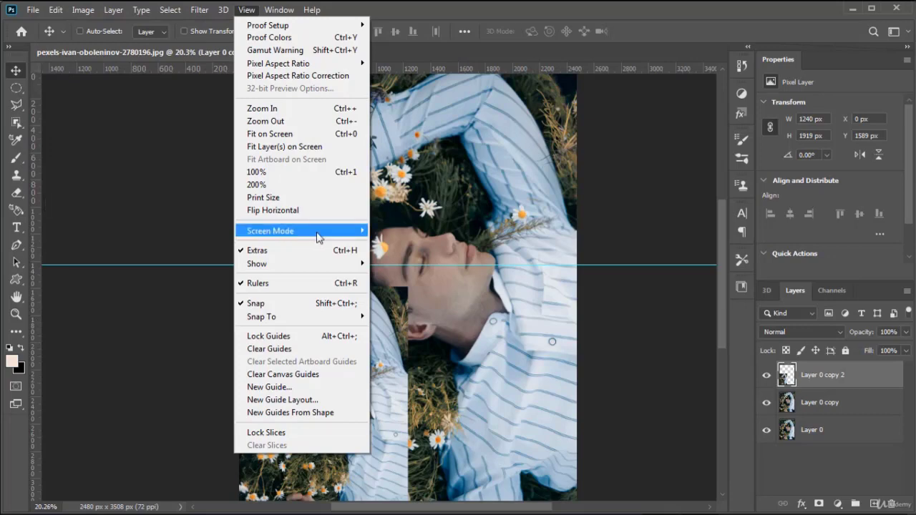
left_click(309, 284)
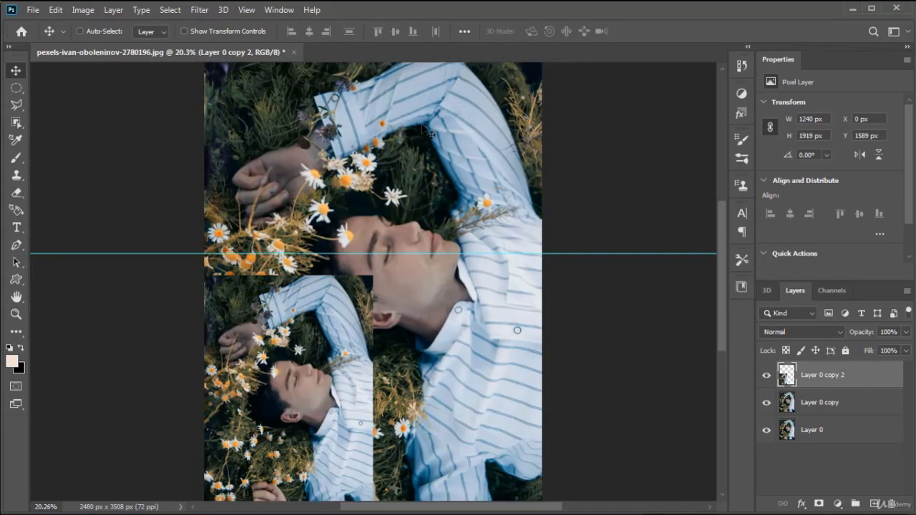
key("ctrl+r")
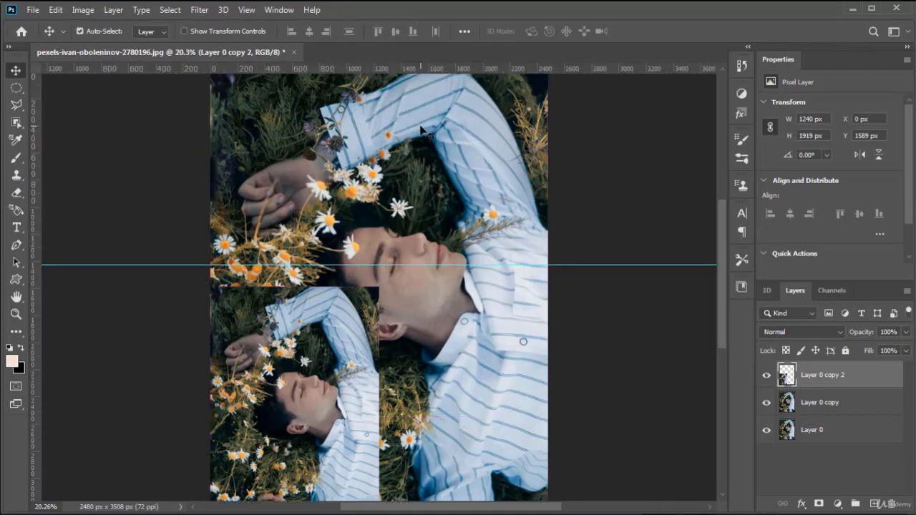
On a new layer, fill a rectangular selection of about 903 × 627 px above the larger face with the foreground color, and deselect.
left_click(246, 9)
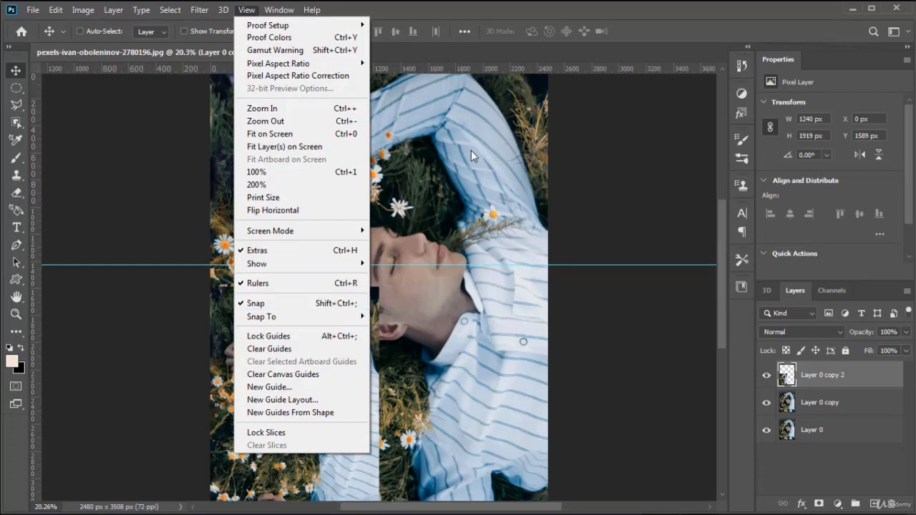
left_click(60, 143)
left_click_drag(17, 88, 63, 89)
left_click_drag(381, 131, 503, 216)
left_click(874, 503)
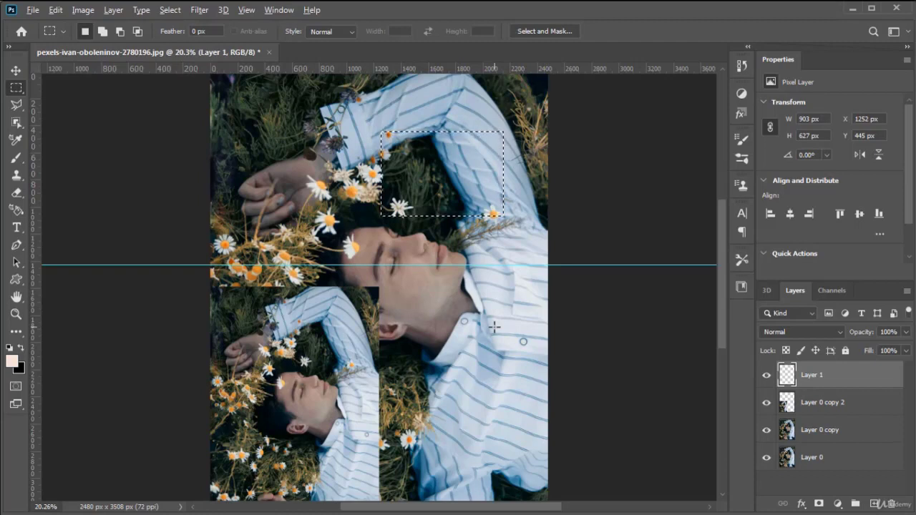
key("alt+BackSpace")
key("ctrl+d")
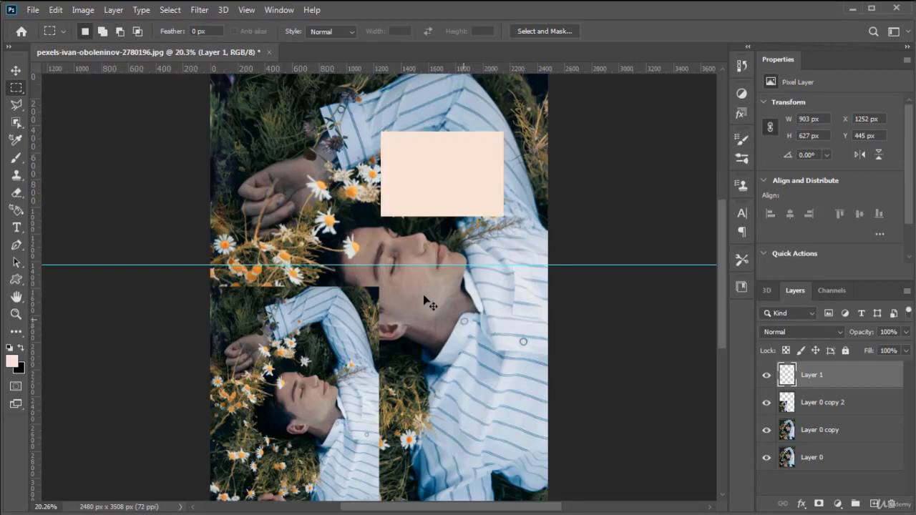
Move the rectangle over the face with Snap on, and up to about X 1181, Y 489 px with Snap turned off.
left_click(16, 72)
left_click_drag(422, 171, 433, 229)
left_click(247, 10)
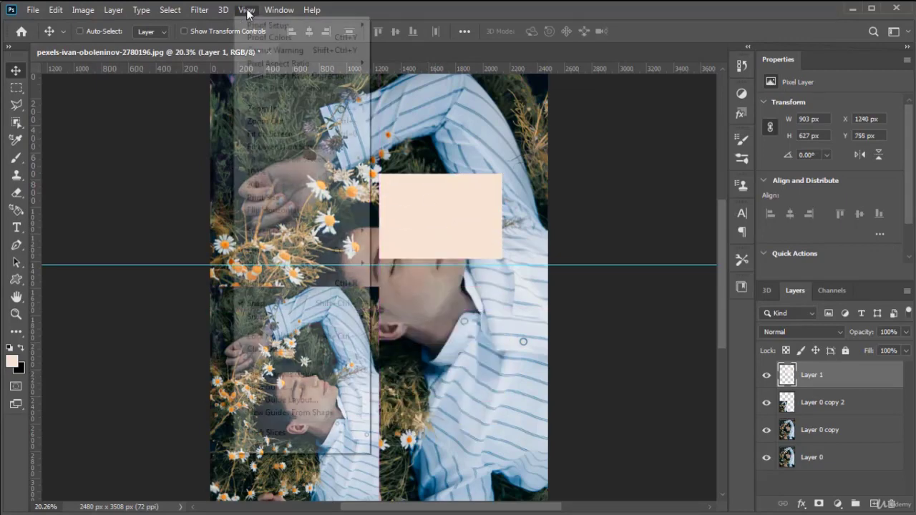
left_click(304, 303)
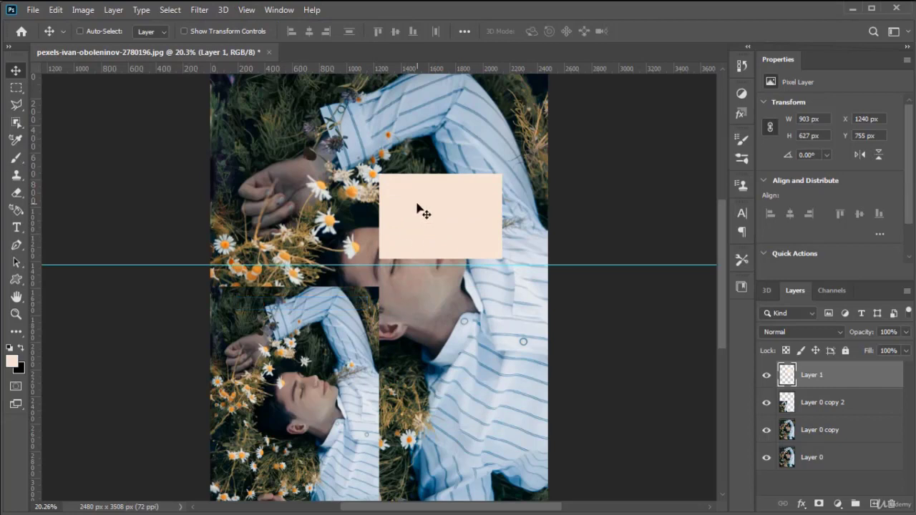
left_click_drag(423, 211, 413, 163)
Turn Snap on and move the rectangle to X 1240, Y 800 px, snapping its lower edge to the horizontal guide.
left_click(250, 14)
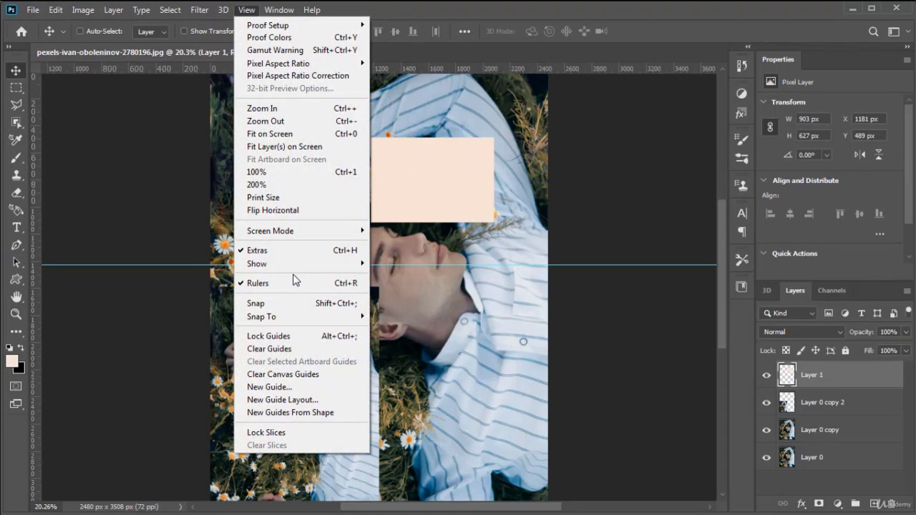
left_click(310, 303)
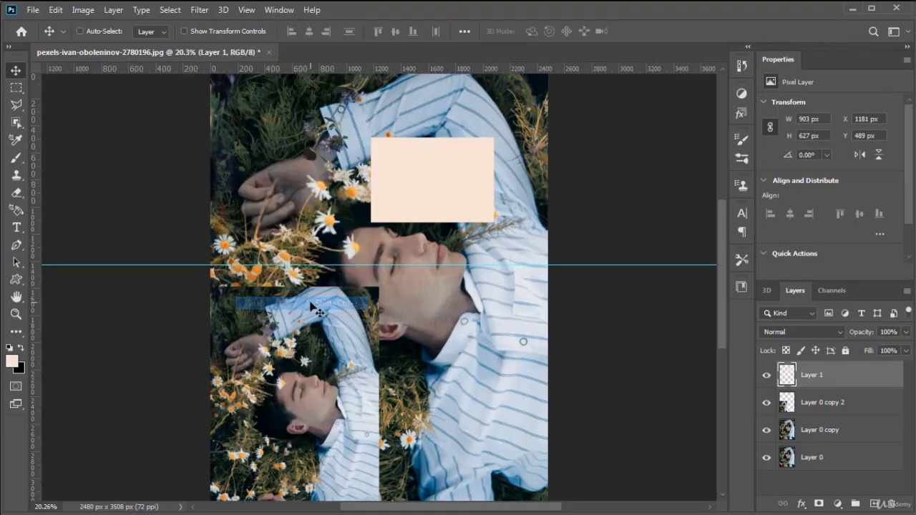
left_click_drag(450, 159, 444, 216)
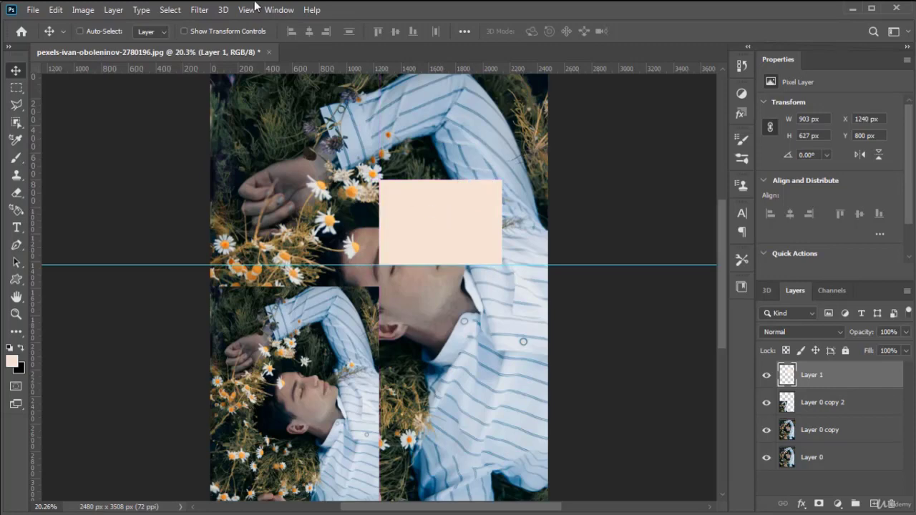
Show the grid over the photo, and check the Snap To options with the grid hidden and shown.
left_click(246, 9)
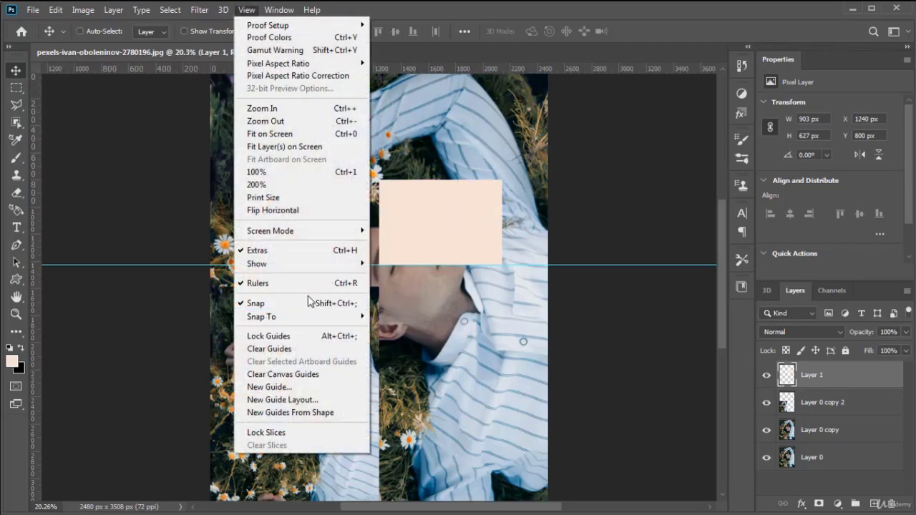
mouse_move(310, 320)
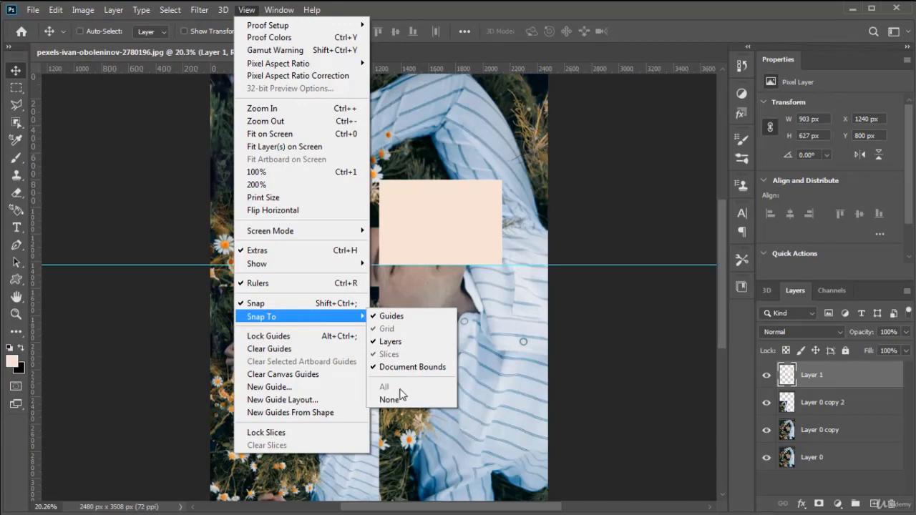
left_click(494, 243)
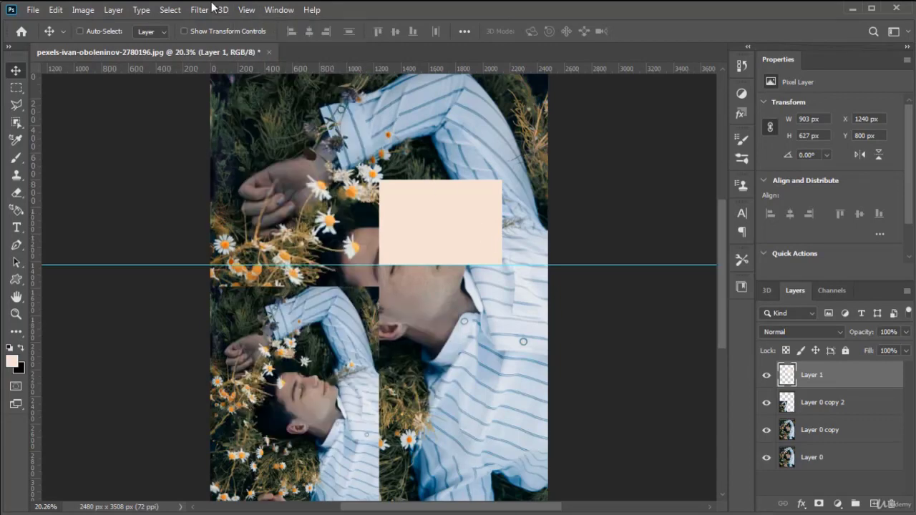
left_click(247, 9)
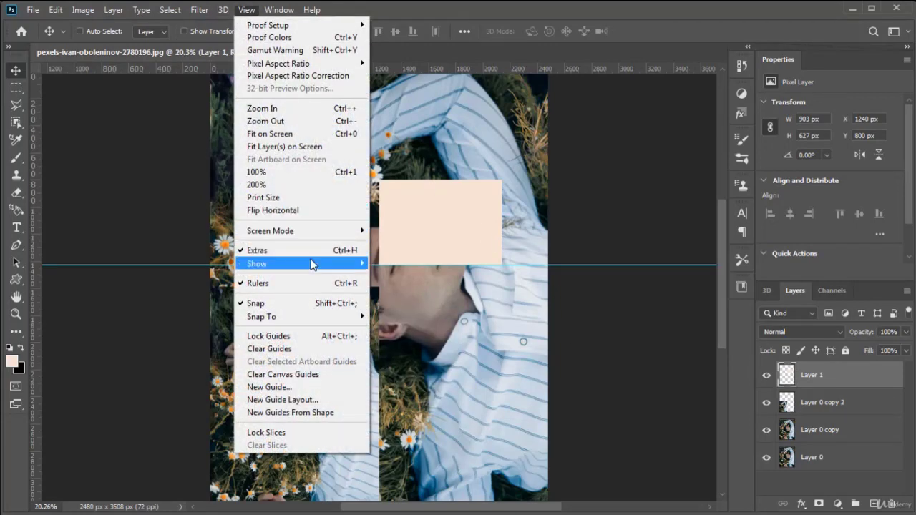
mouse_move(312, 264)
left_click(411, 222)
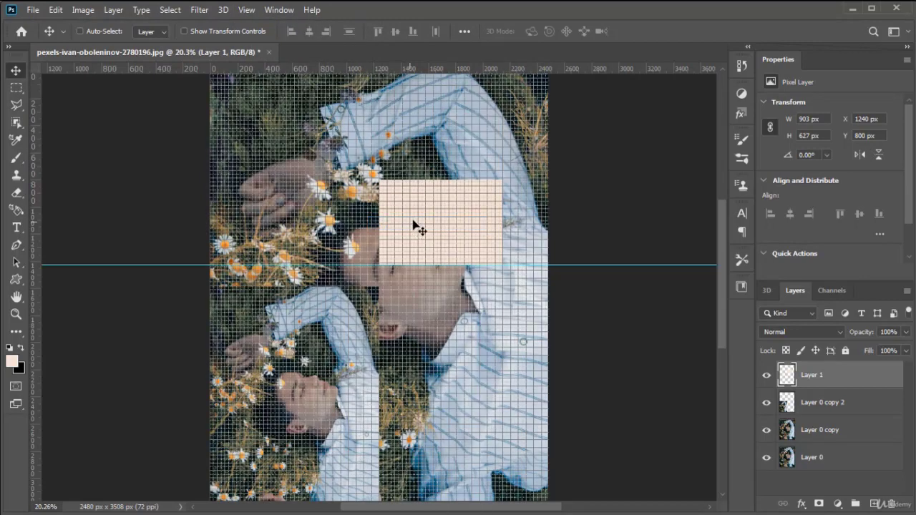
left_click(246, 9)
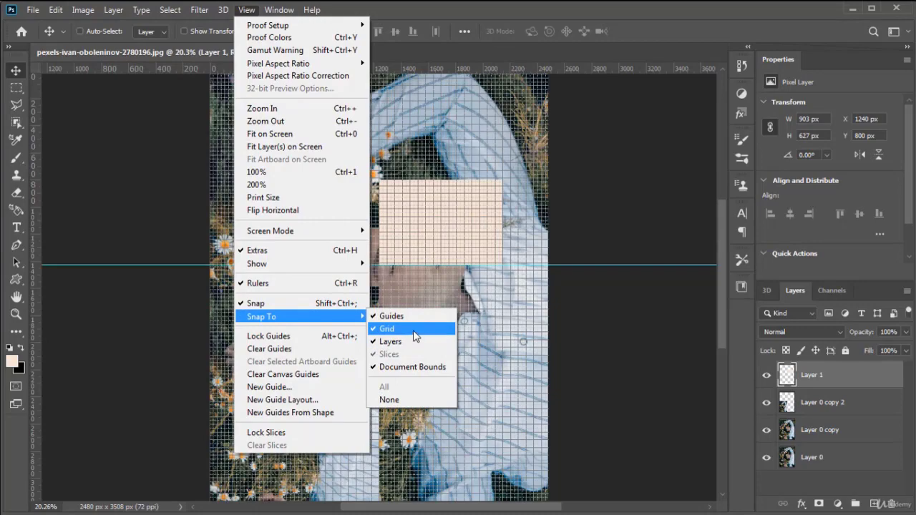
left_click(435, 218)
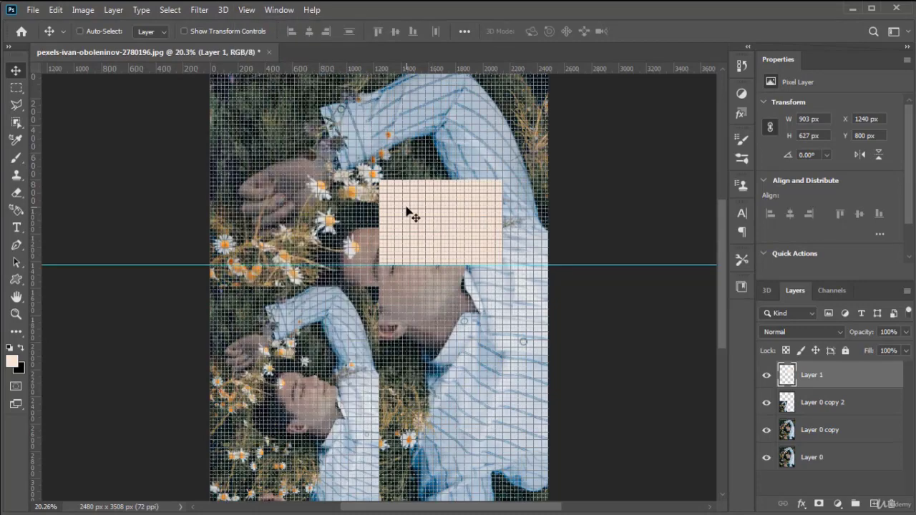
Move the rectangle across the grid to X 1304, Y 815 px, checking up close how its left edge snaps to the grid lines.
scroll(411, 214, "up", 5)
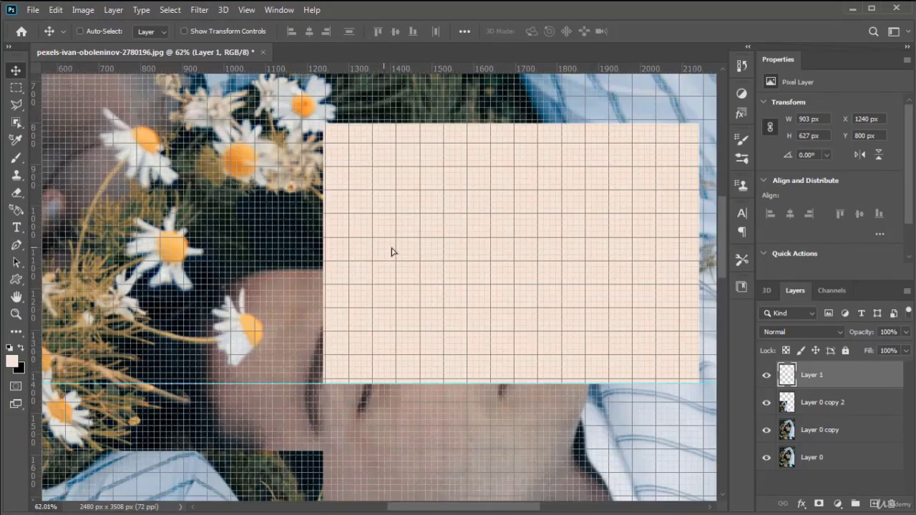
left_click_drag(391, 251, 412, 236)
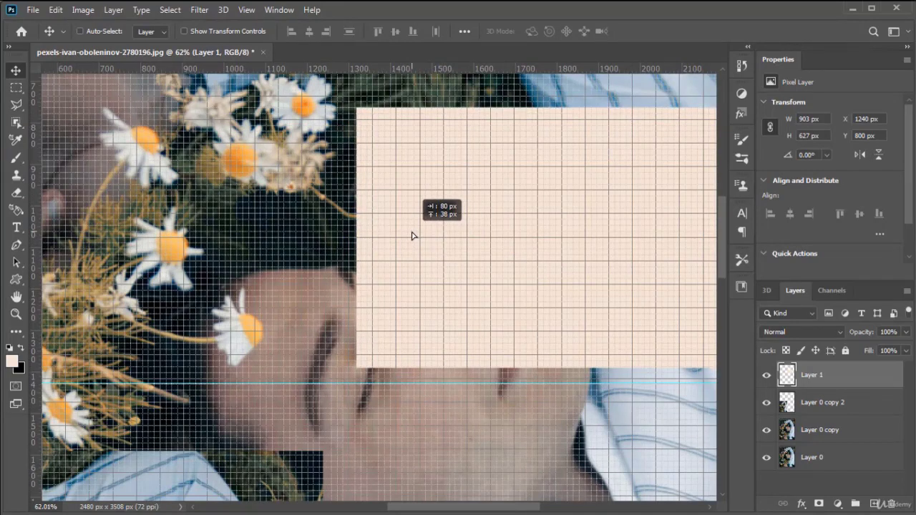
left_click_drag(412, 236, 413, 236)
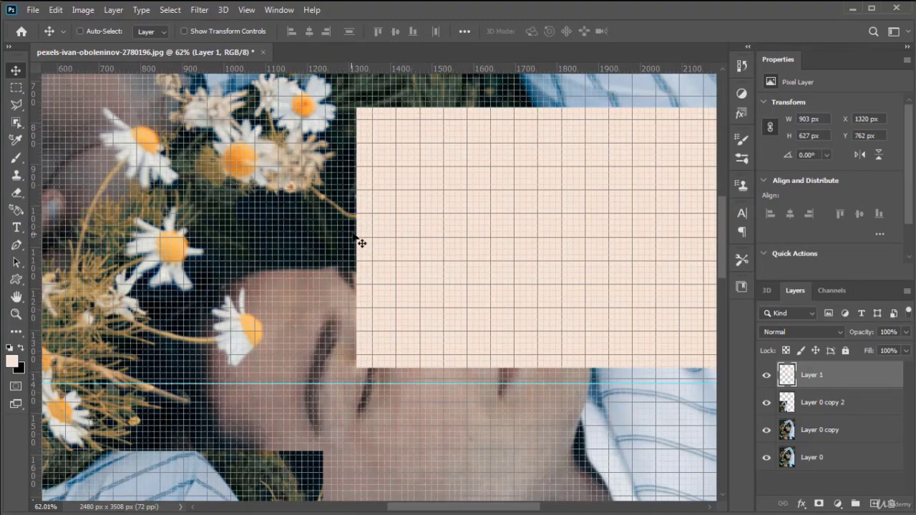
scroll(361, 244, "up", 10)
key("Left")
key("Left")
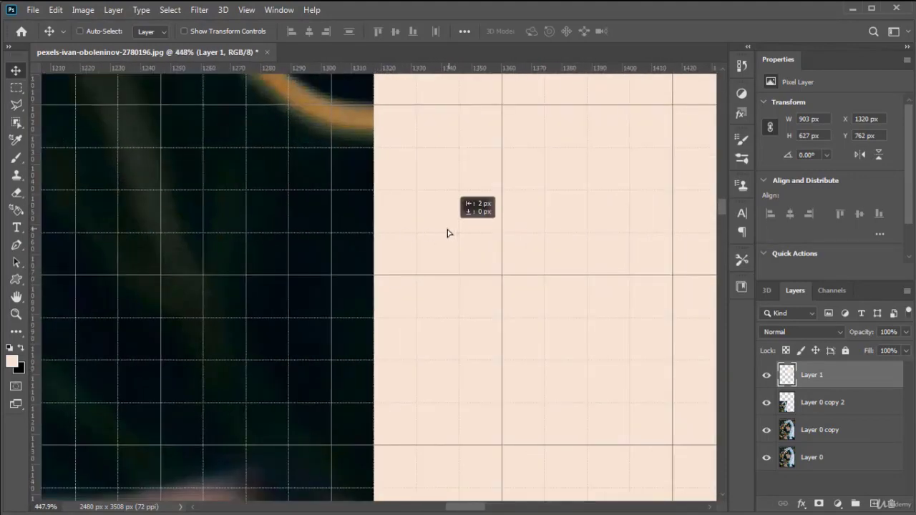
left_click_drag(430, 262, 387, 408)
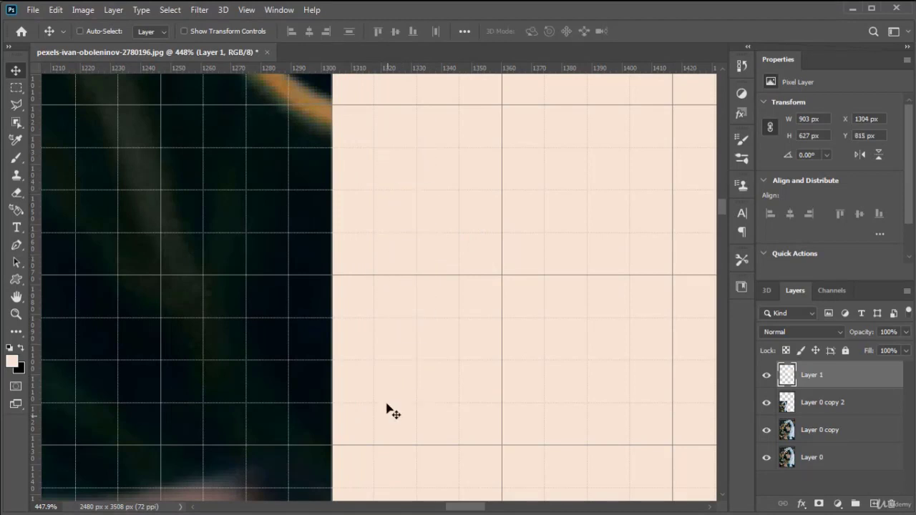
Move the rectangle down to Y 1020 px so its top edge snaps to a horizontal grid line.
left_click_drag(385, 212, 382, 361)
mouse_move(397, 177)
left_mouse_down()
mouse_move(384, 368)
mouse_move(398, 340)
left_mouse_up()
left_click_drag(406, 116, 403, 191)
left_click_drag(411, 239, 390, 174)
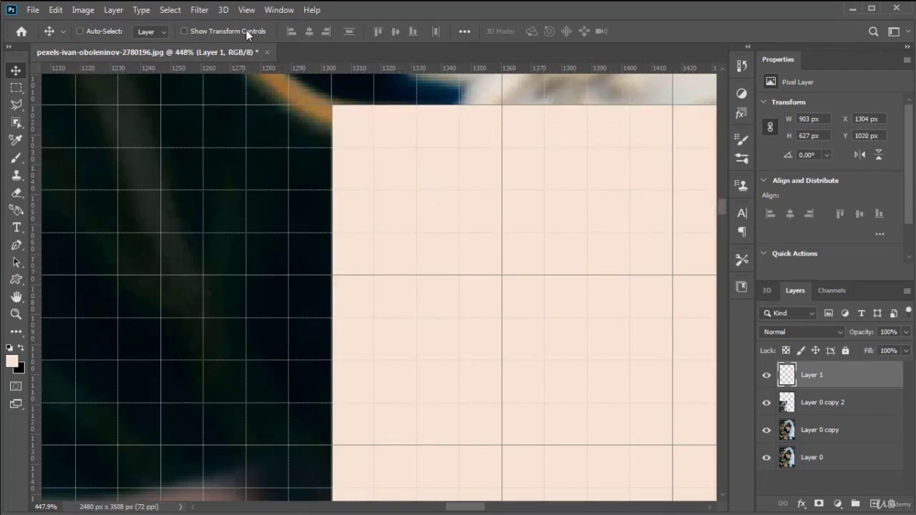
Hide the grid over the photo.
left_click(245, 10)
mouse_move(310, 259)
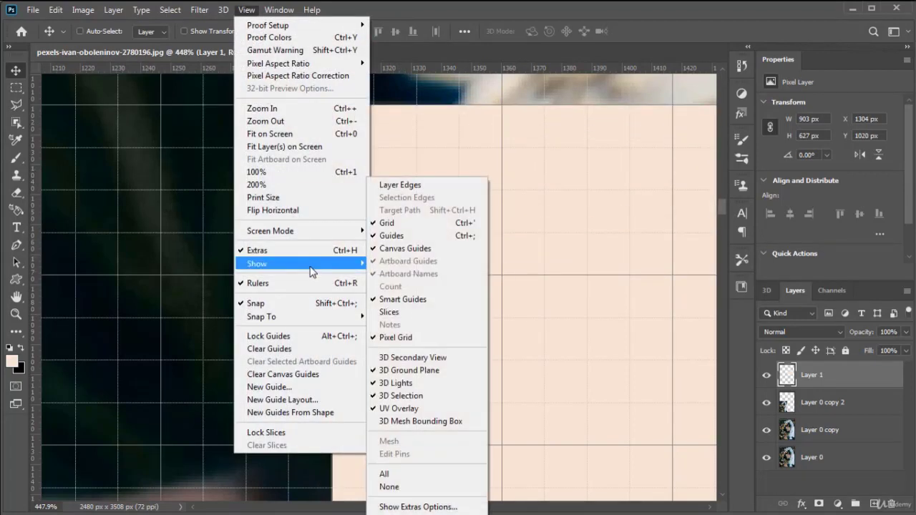
left_click(388, 223)
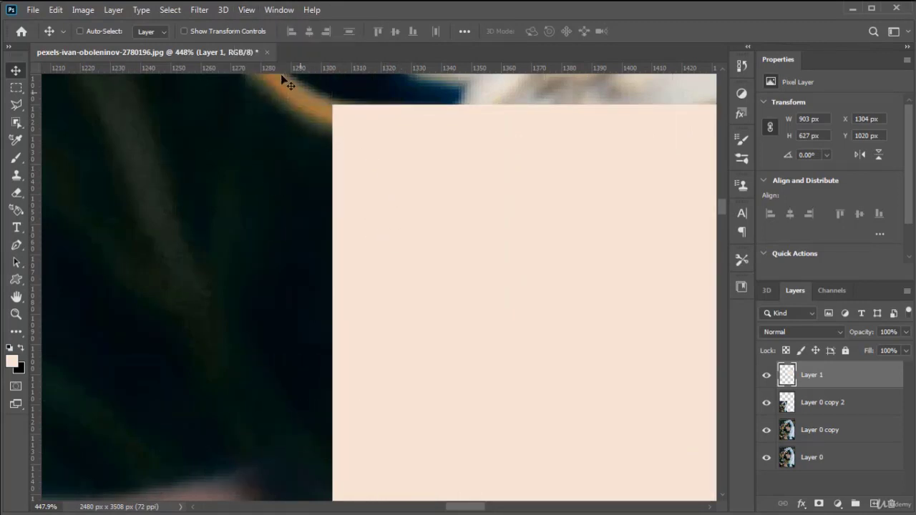
Locate the Lock Guides option, and move the unlocked horizontal guide up to the vertical middle of the rectangle.
left_click(248, 13)
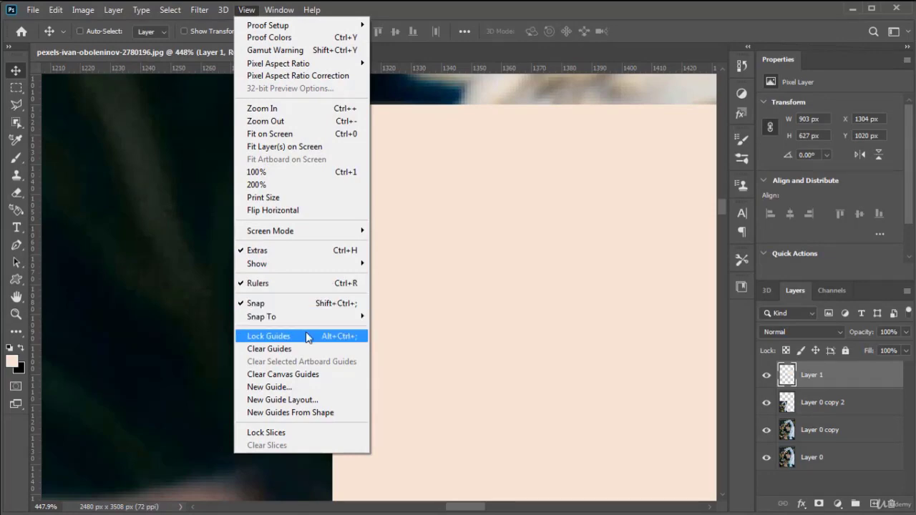
left_click(400, 286)
scroll(401, 286, "down", 10)
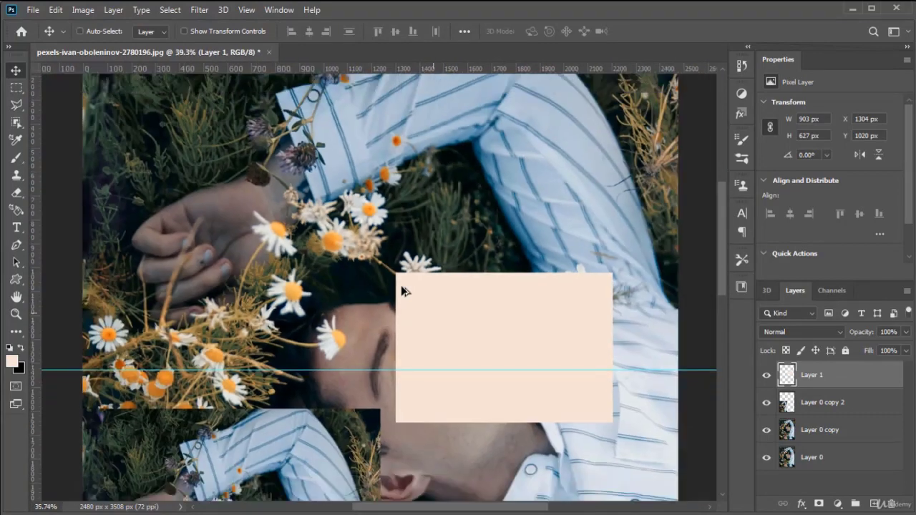
scroll(401, 286, "down", 3)
left_click_drag(400, 286, 401, 267)
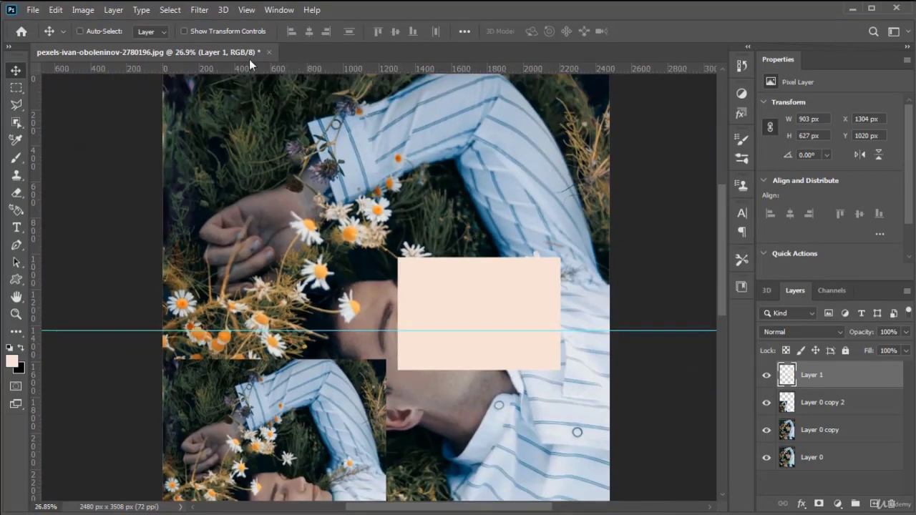
left_click(245, 10)
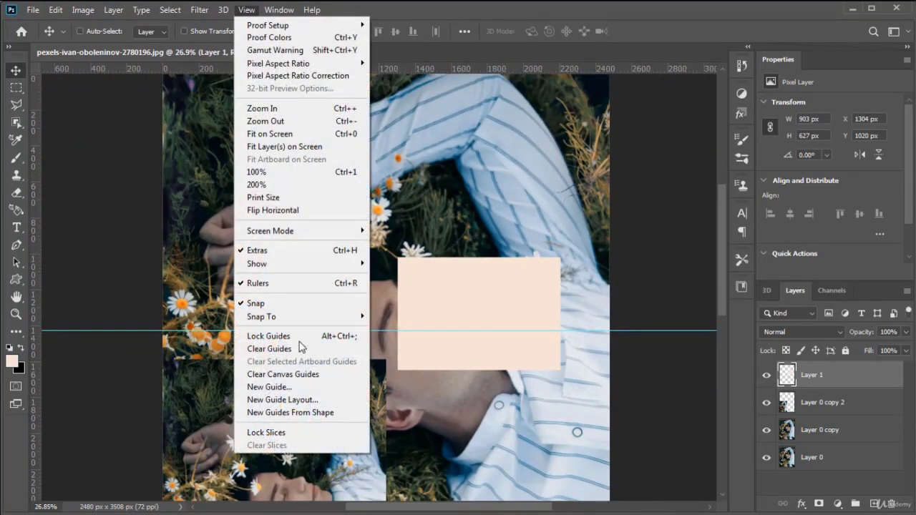
left_click(480, 332)
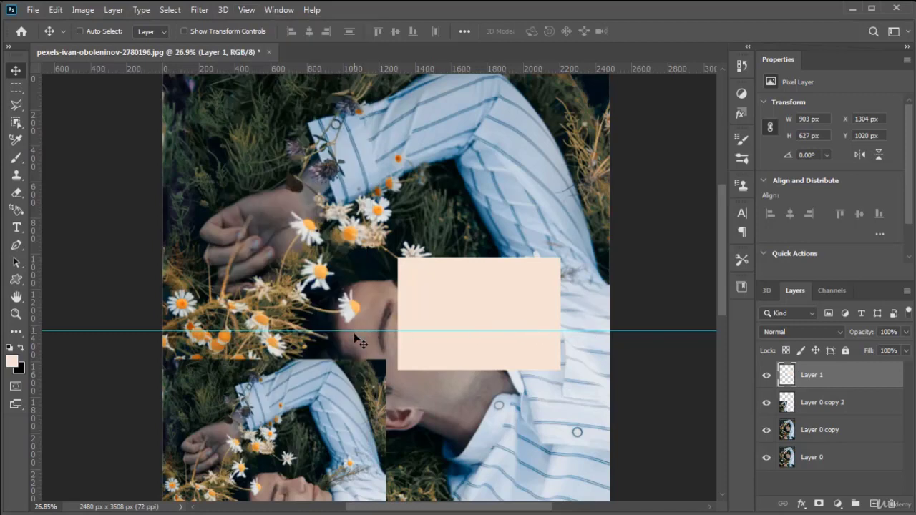
left_click_drag(353, 235, 336, 314)
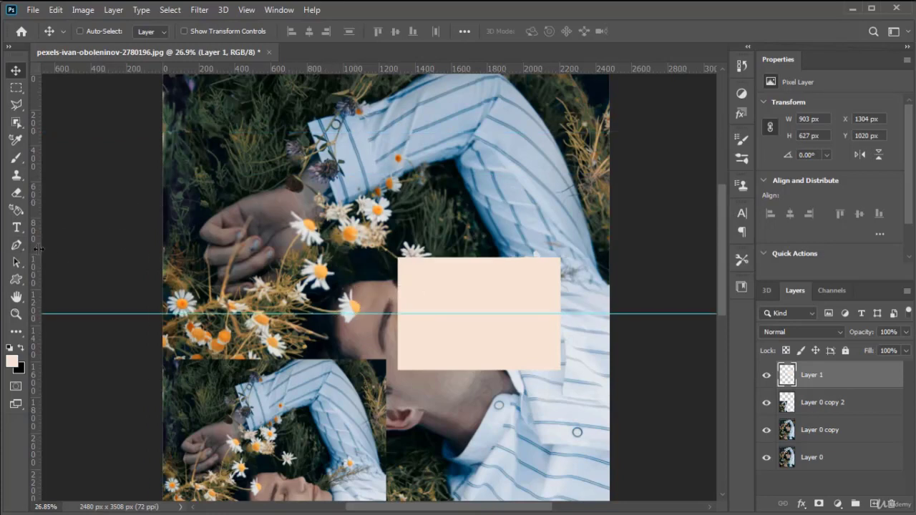
Place a vertical guide from the ruler at about 380 px, across the hand near the photo's left edge.
left_click_drag(32, 248, 392, 249)
left_click_drag(392, 247, 231, 243)
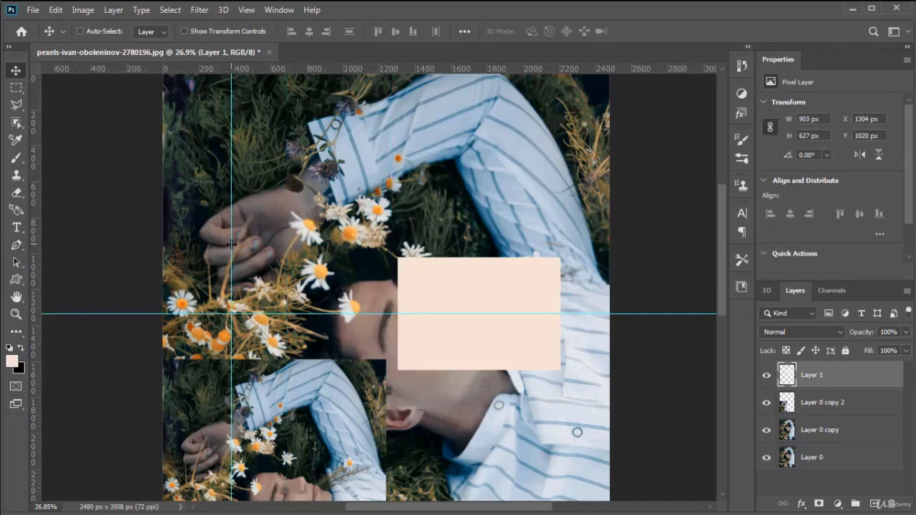
Lock the guides over the photo and unlock them again.
left_click(253, 10)
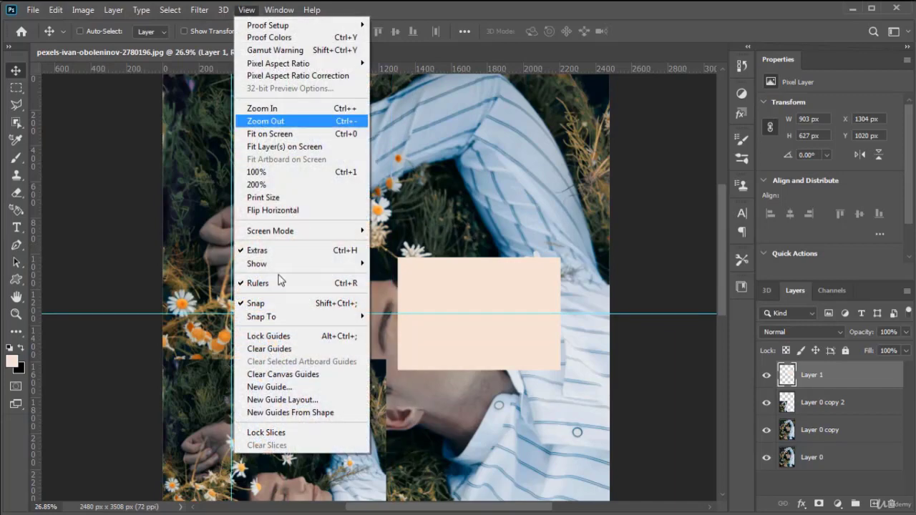
left_click(291, 336)
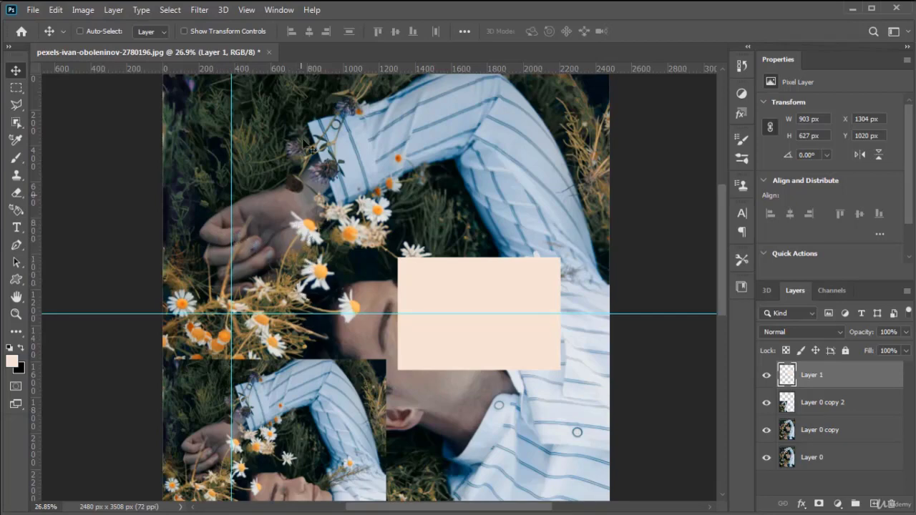
left_click(247, 10)
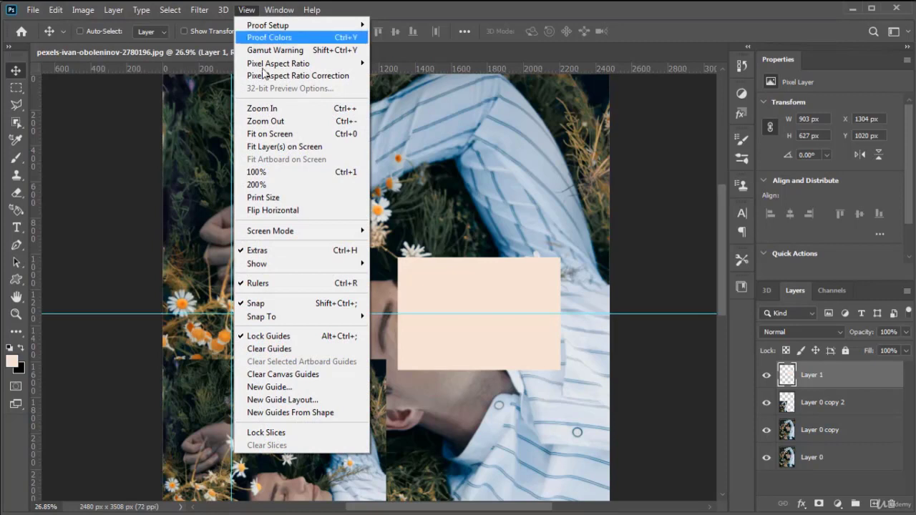
left_click(289, 336)
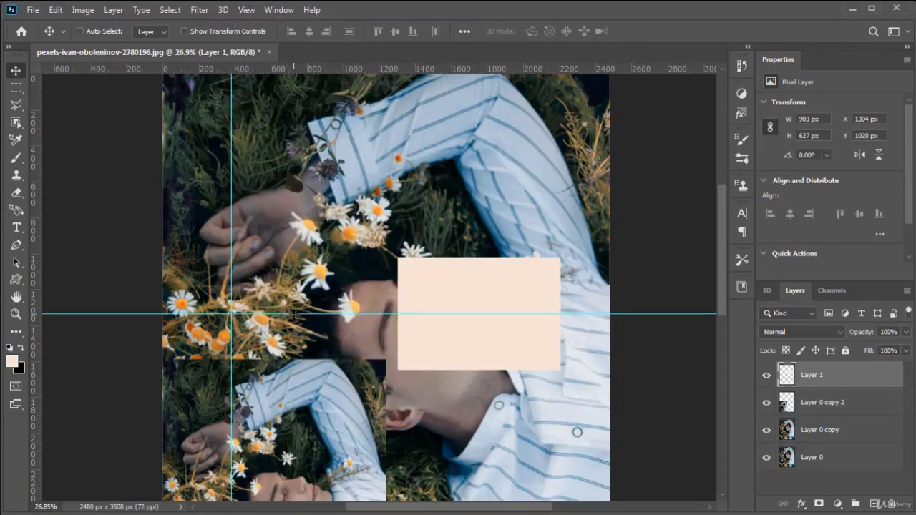
Move the horizontal guide up to about 720 px and the vertical guide across to about 1030 px, and clear all guides.
left_click_drag(294, 314, 293, 205)
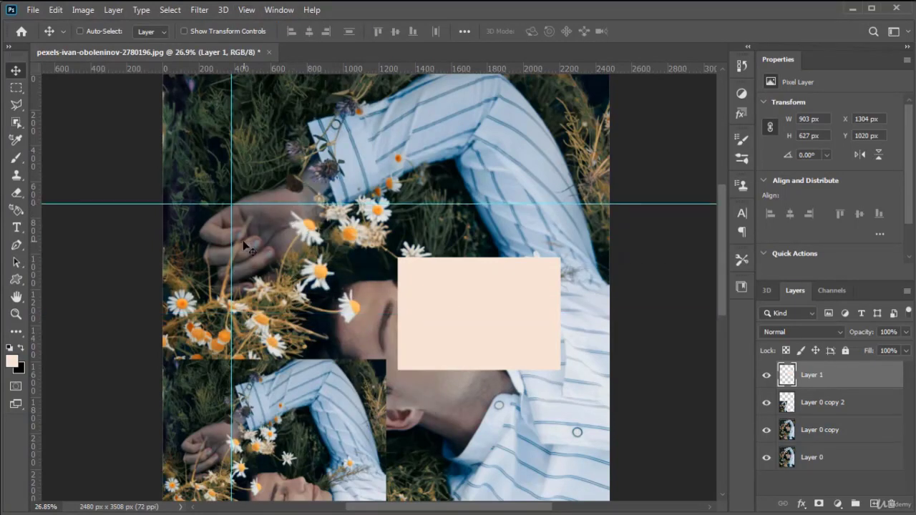
left_click_drag(232, 251, 348, 243)
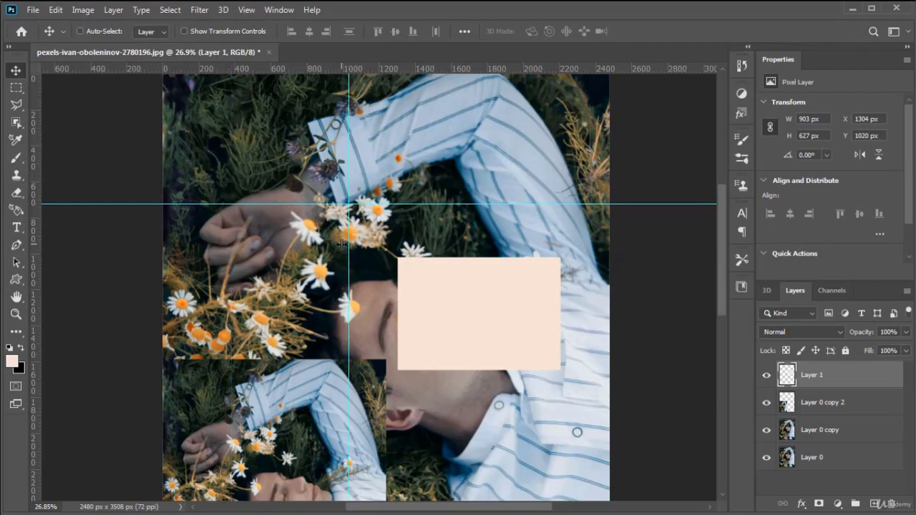
left_click(246, 10)
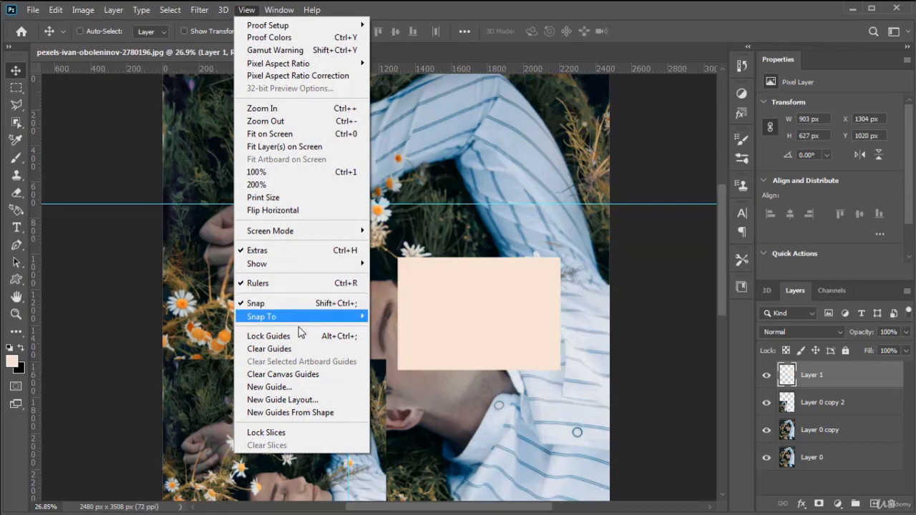
left_click(299, 349)
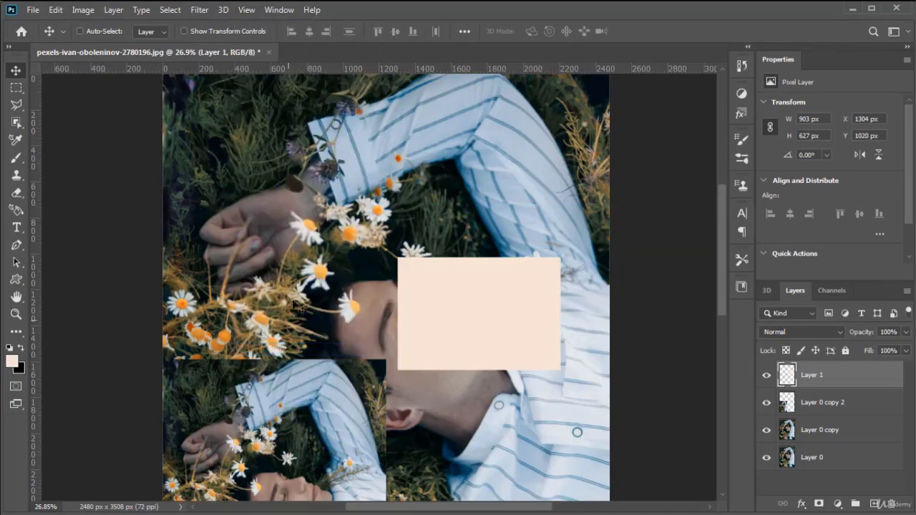
Add a new horizontal guide at an exact position of 200 px.
left_click(246, 13)
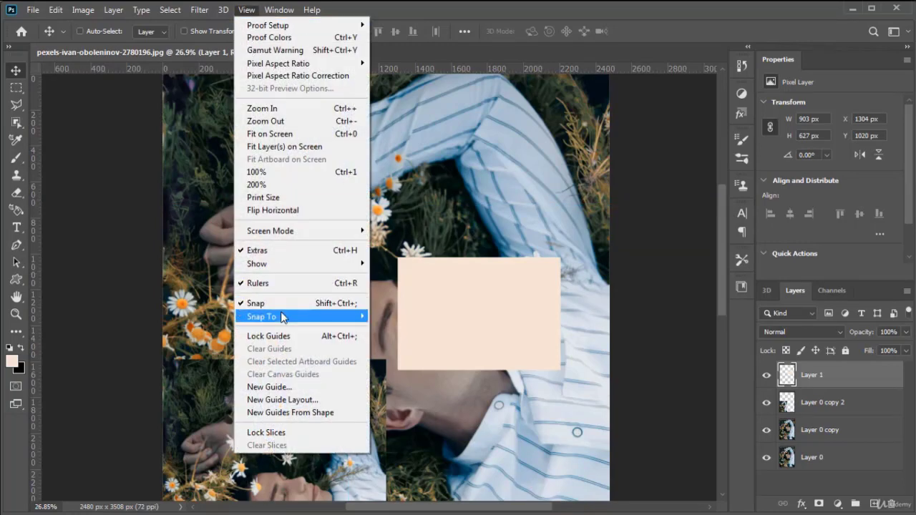
left_click(291, 387)
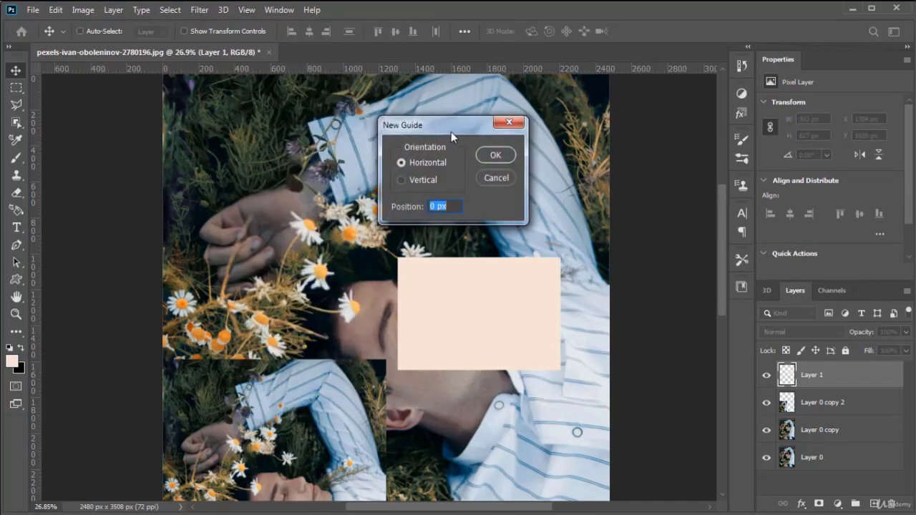
left_click_drag(451, 132, 452, 111)
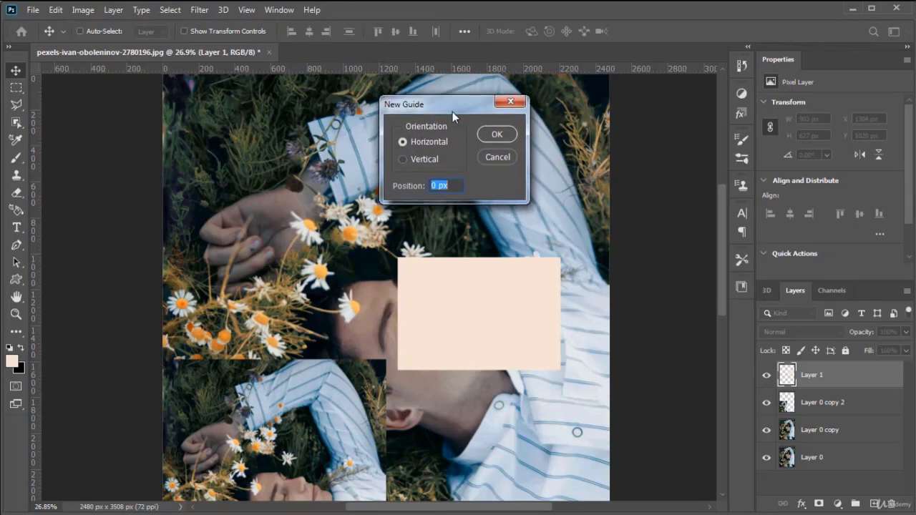
left_click(420, 141)
left_click_drag(452, 185, 412, 185)
type("200")
left_click(498, 135)
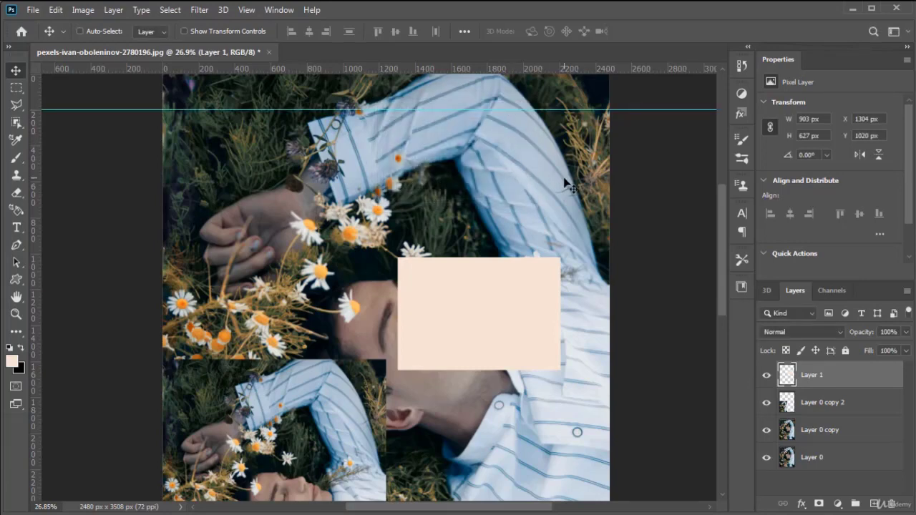
left_click_drag(718, 203, 721, 167)
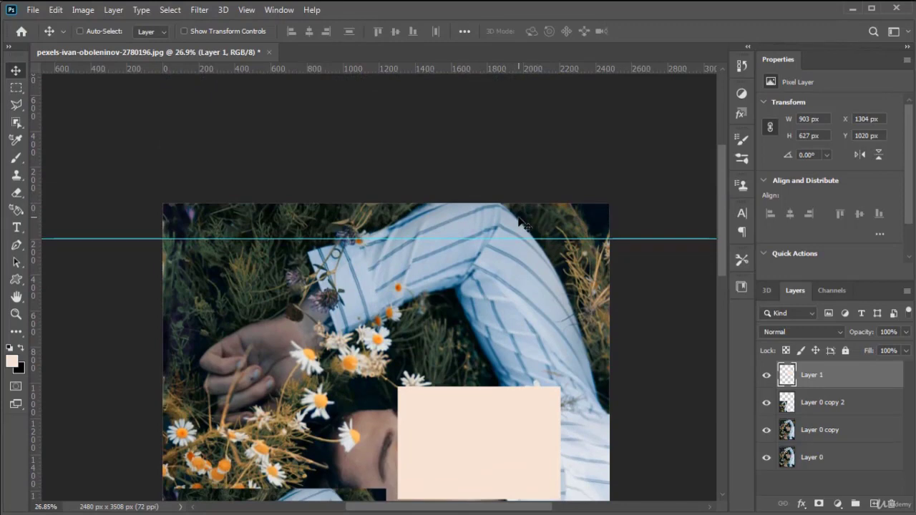
Add a new vertical guide at an exact position of 200 px.
left_click(246, 10)
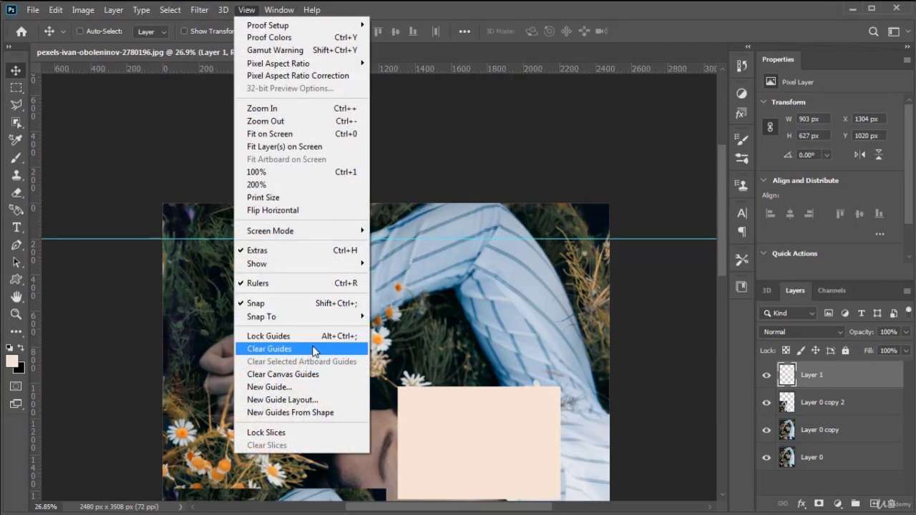
left_click(316, 387)
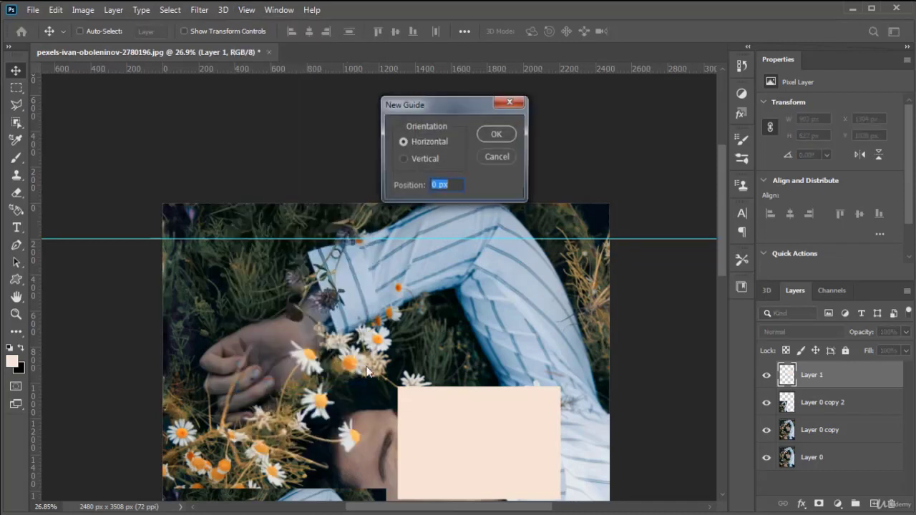
left_click(436, 158)
left_click_drag(455, 187, 399, 186)
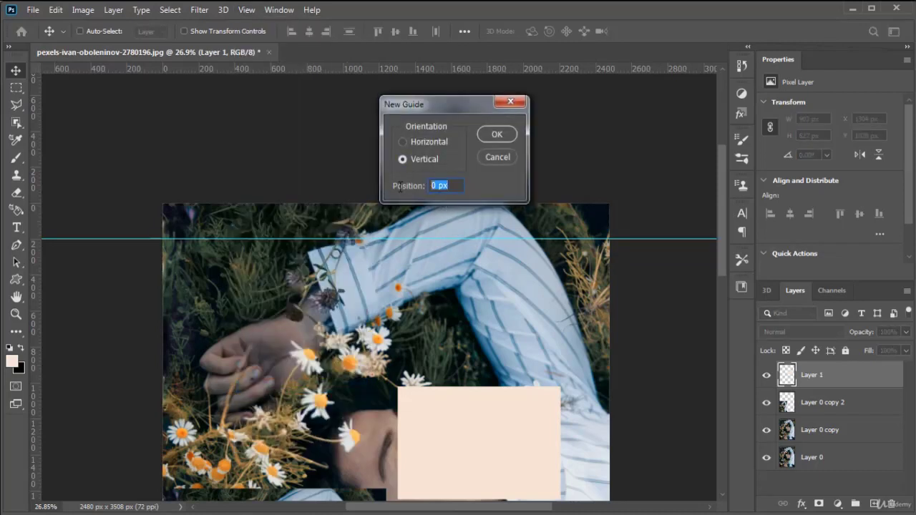
type("200")
left_click(501, 136)
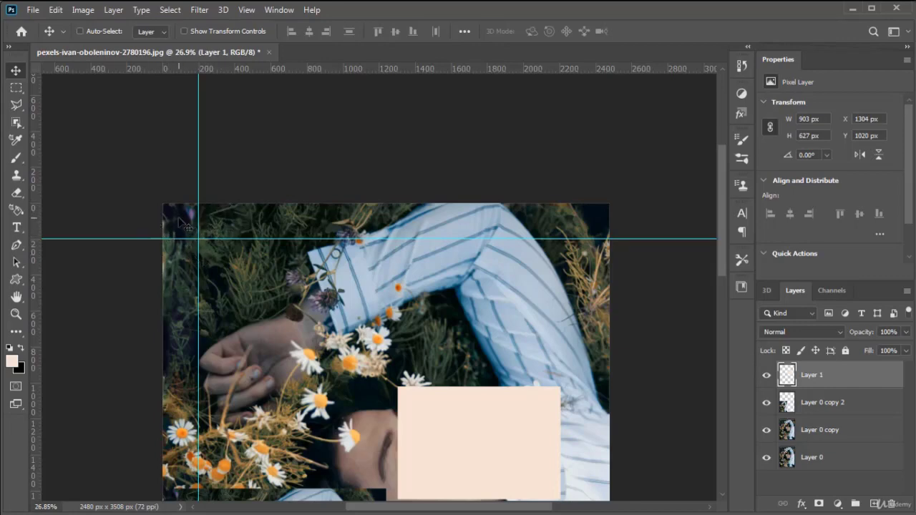
Turn off Extras to hide the guides over the photo.
left_click(245, 10)
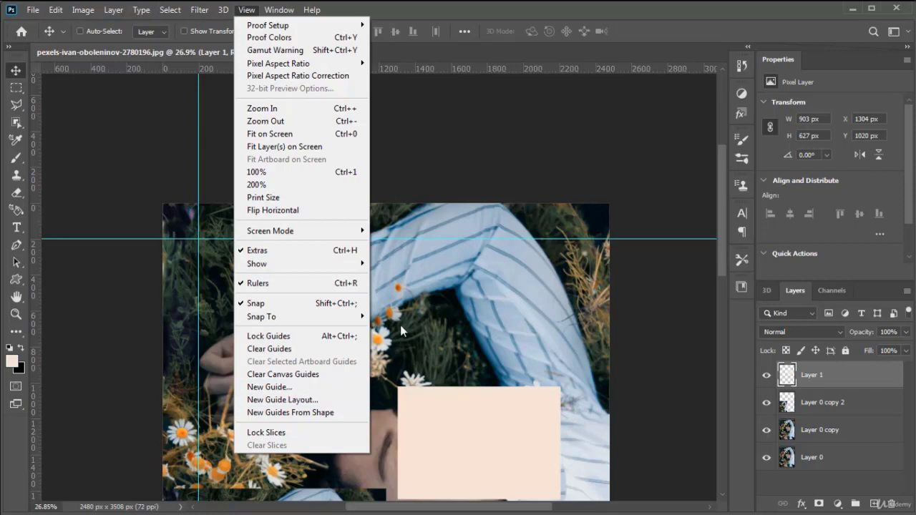
left_click(320, 254)
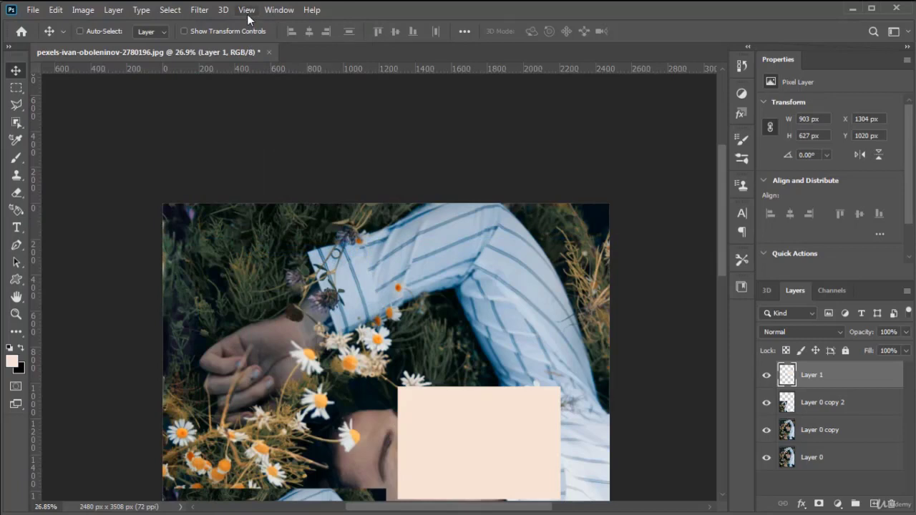
Start a new guide layout on the canvas and set it to 4 columns.
left_click(248, 14)
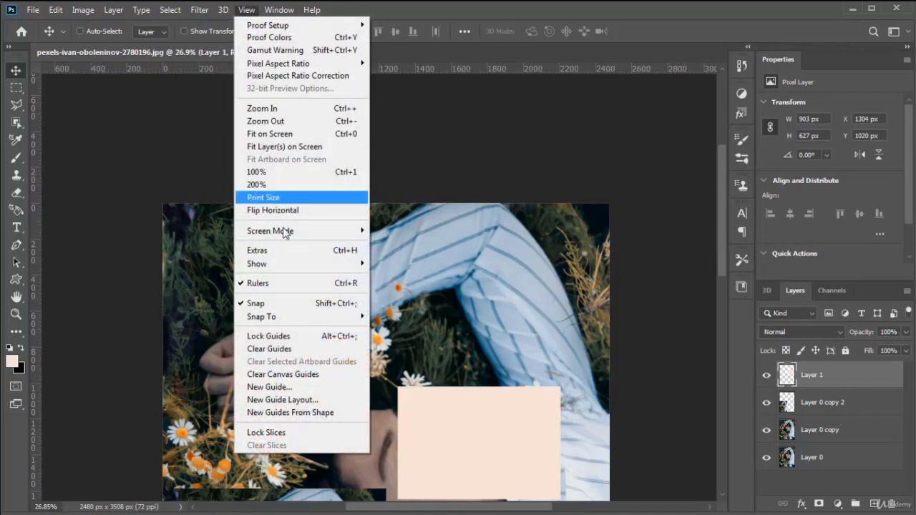
left_click(304, 400)
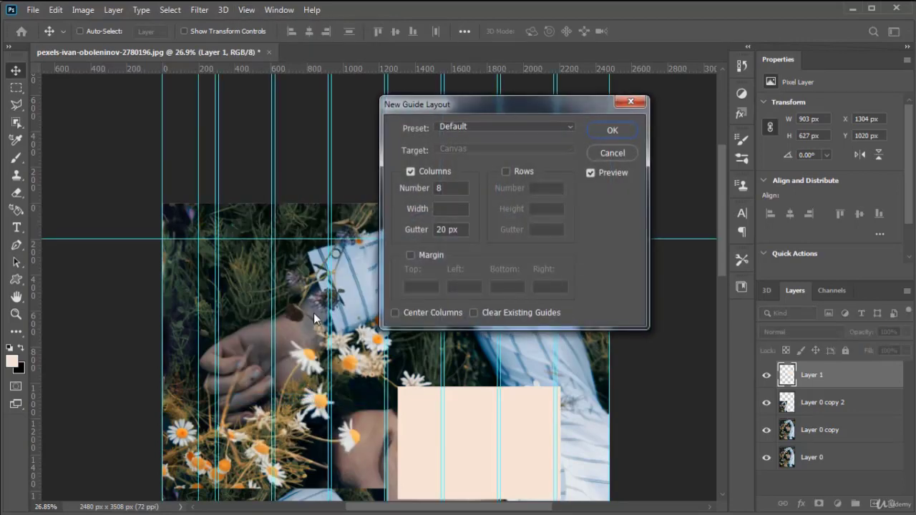
left_click_drag(488, 107, 693, 99)
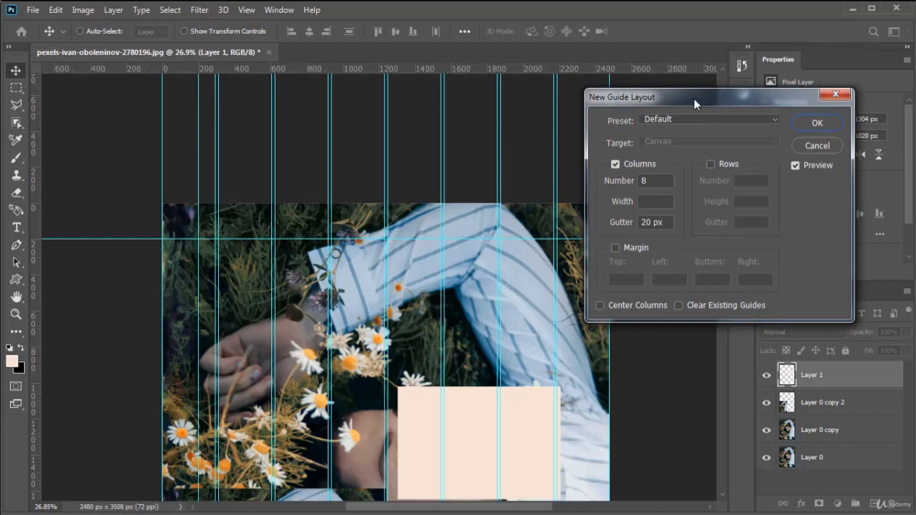
left_click_drag(691, 99, 546, 112)
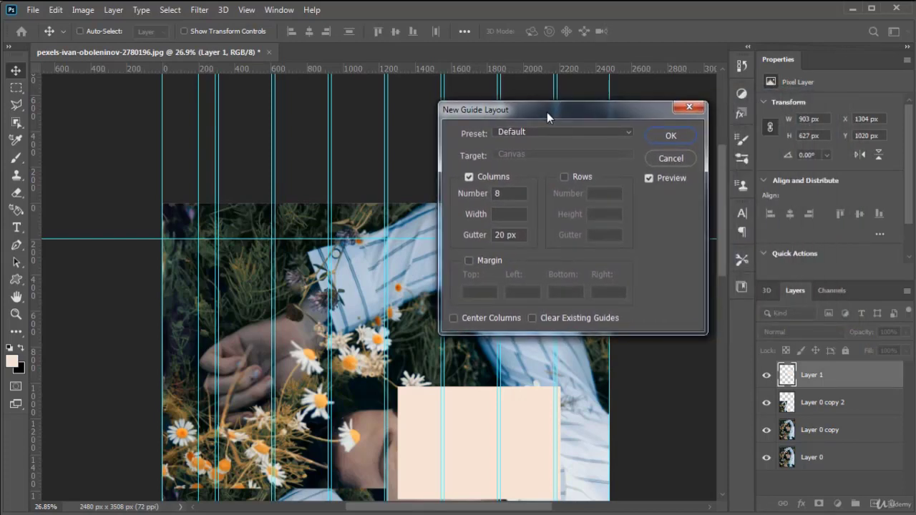
double_click(498, 194)
type("4")
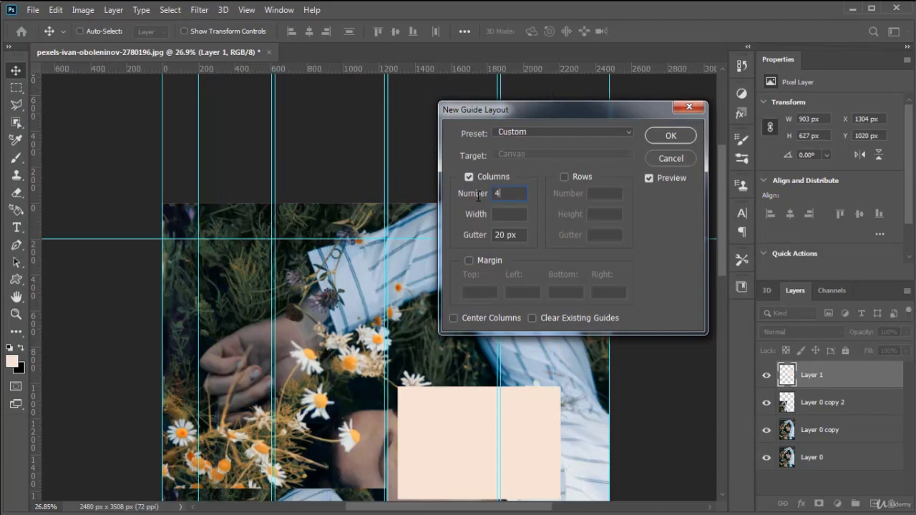
Try column gutters of 50 and 100 px in the guide layout, and set the gutter to 500 px.
left_click_drag(519, 235, 481, 234)
type("50")
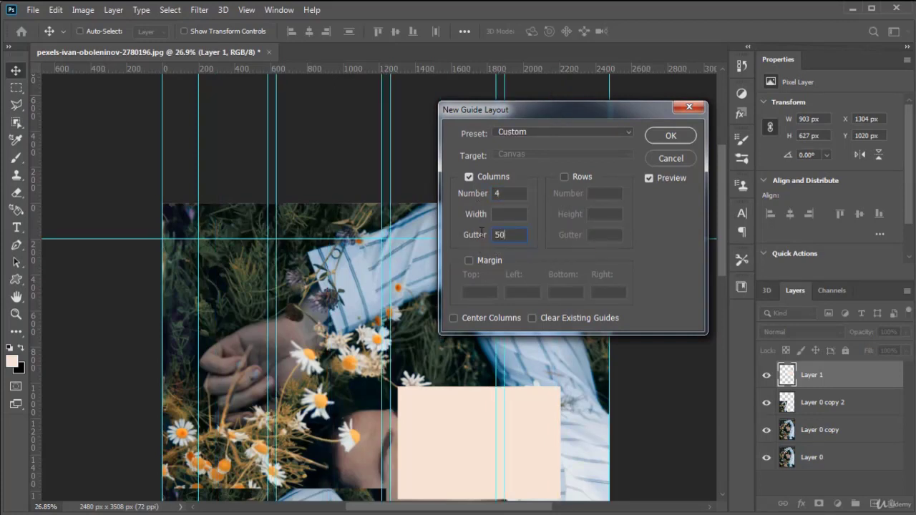
double_click(516, 234)
type("100")
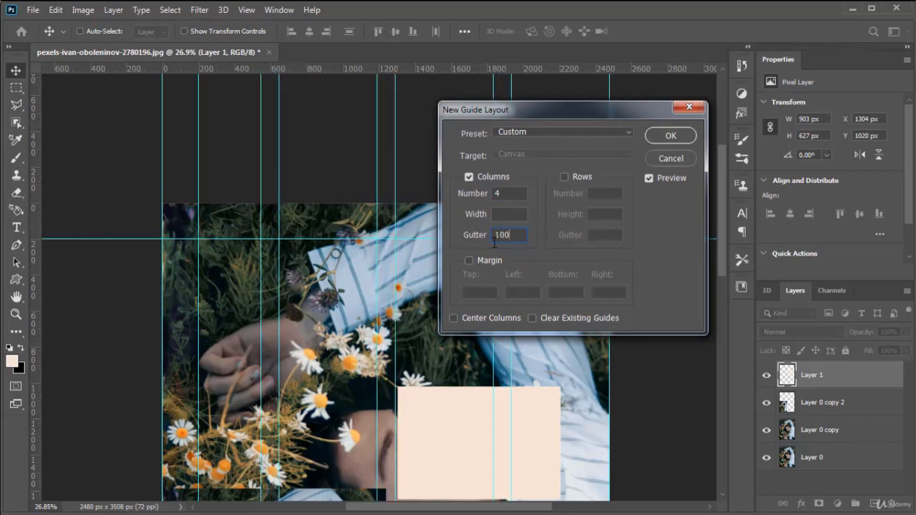
left_click_drag(511, 237, 455, 238)
type("500")
key("shift+Tab")
key("shift+Tab")
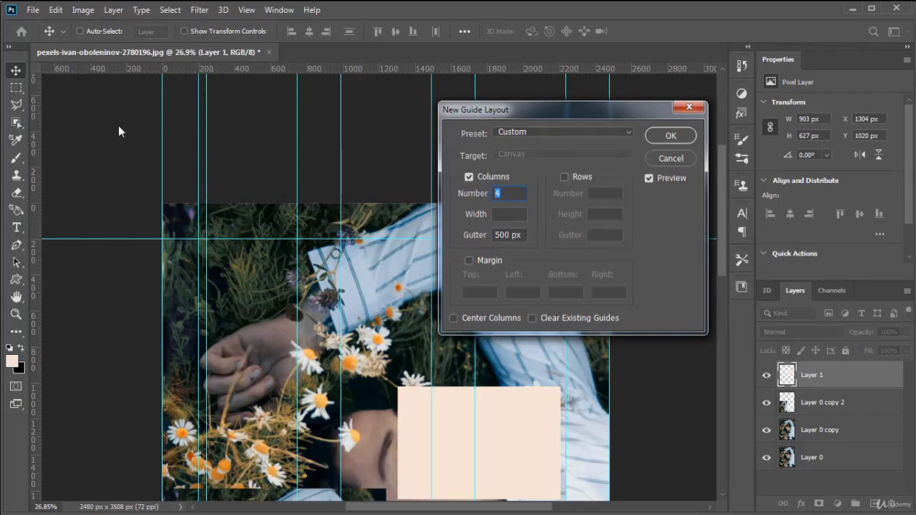
Add 8 rows with a 30 px gutter to the guide layout and apply it to the canvas.
left_click(564, 177)
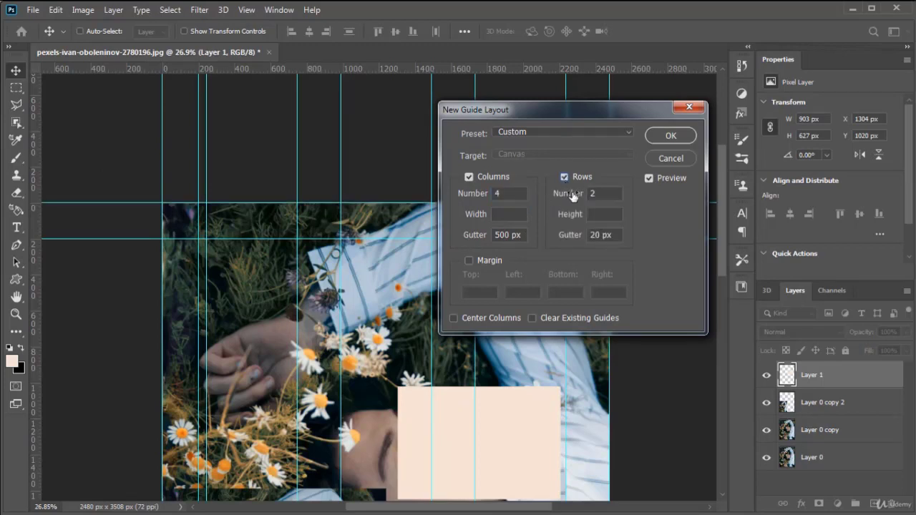
double_click(576, 193)
type("2")
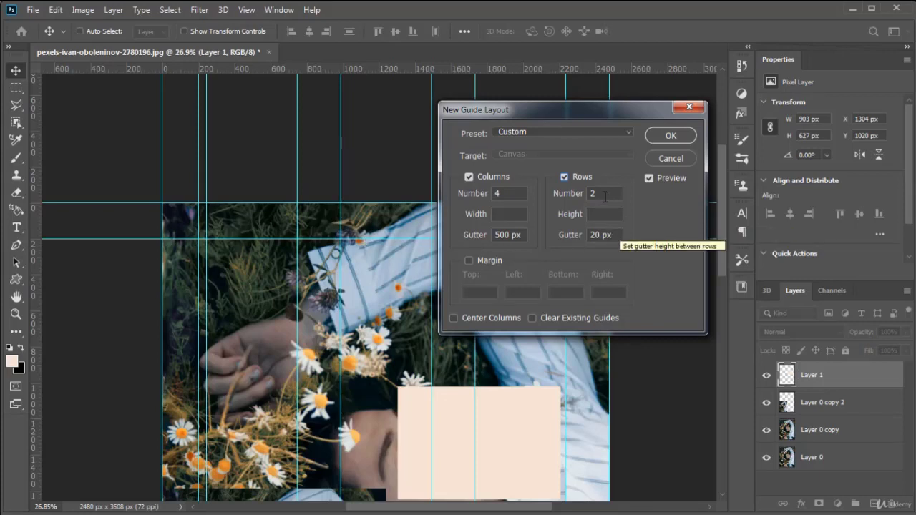
left_click(567, 195)
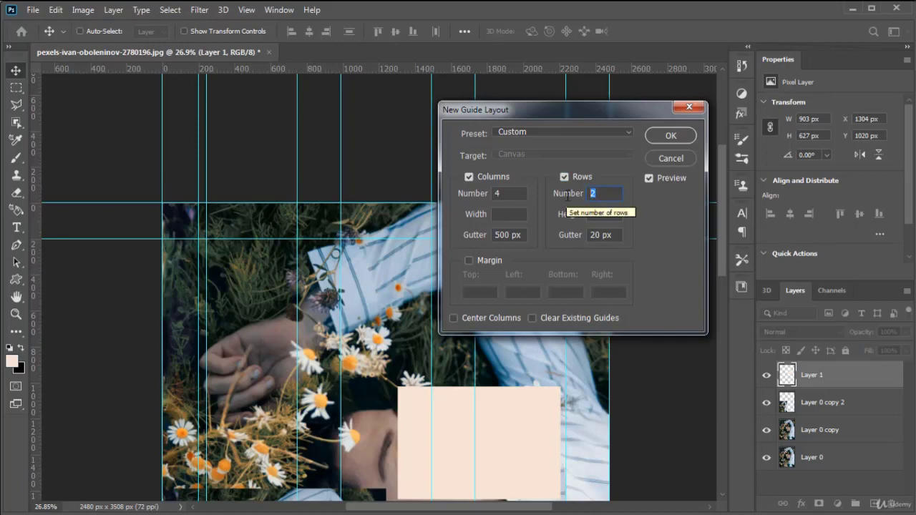
type("8")
left_click(616, 240)
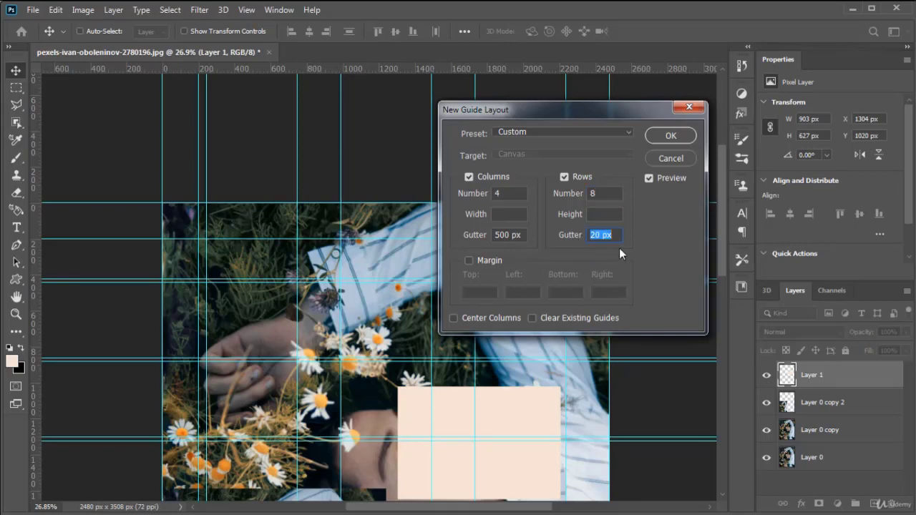
type("30")
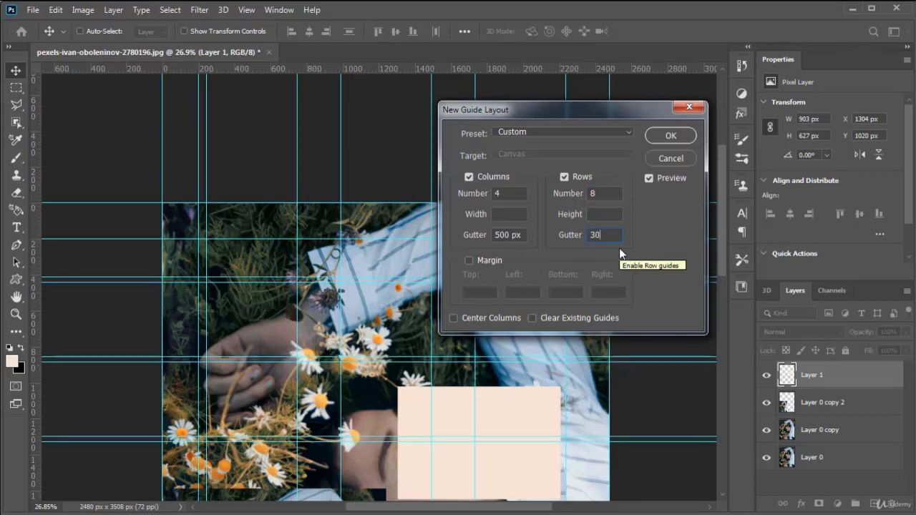
left_click(670, 135)
left_click_drag(411, 348, 408, 205)
scroll(395, 278, "down", 1)
scroll(395, 278, "down", 3)
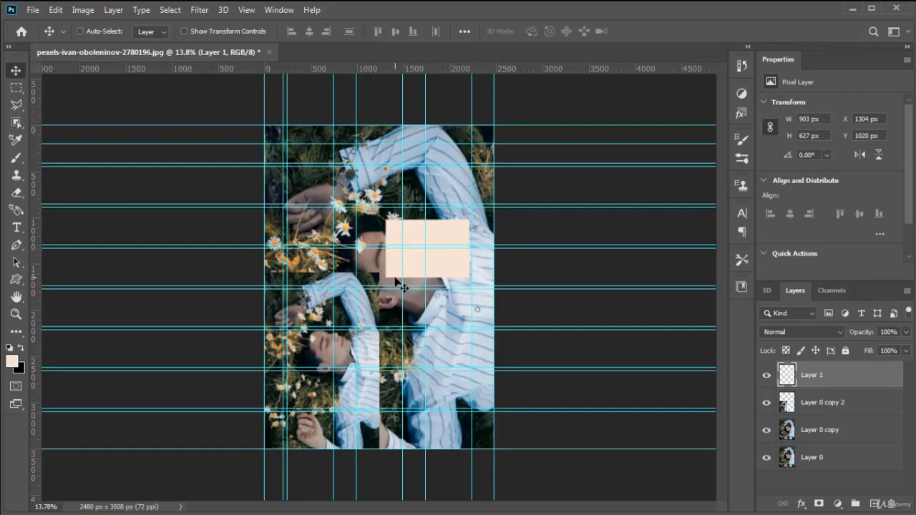
Create new guides from the shape of the beige rectangle on Layer 1.
left_click(245, 10)
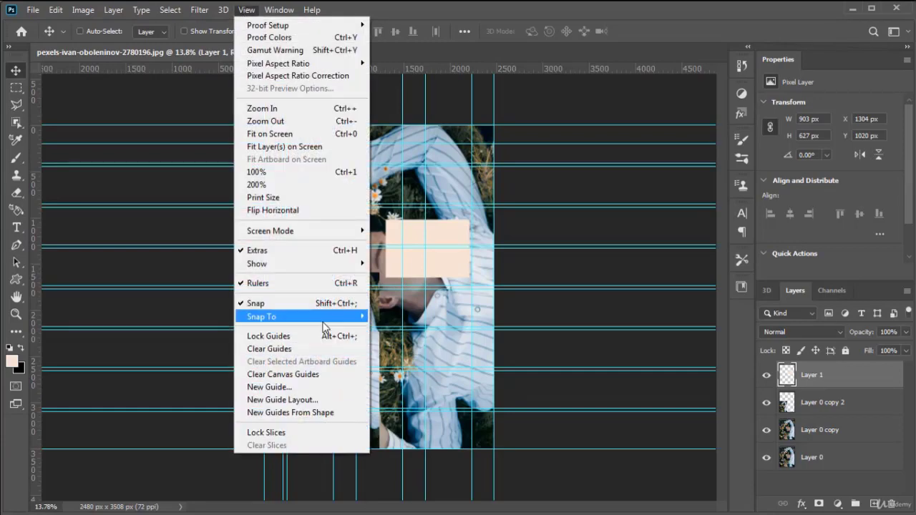
left_click(338, 413)
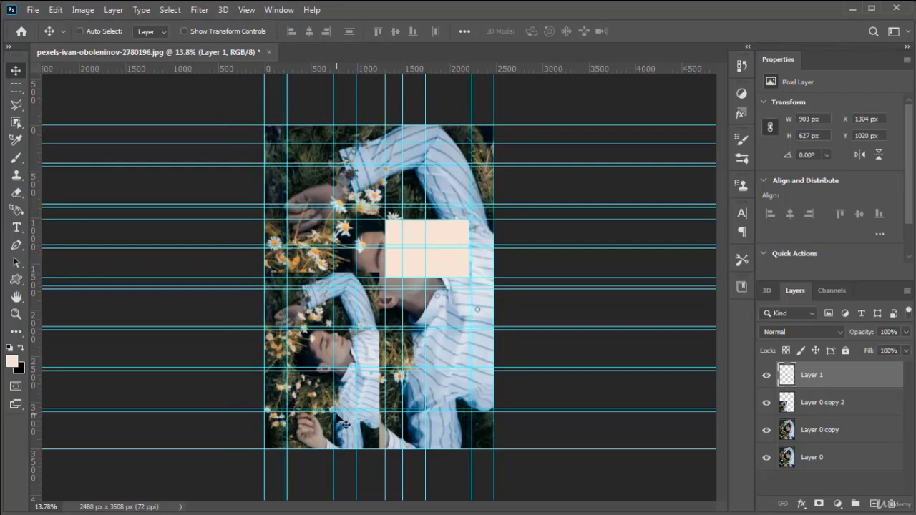
Hide the extras and draw a beige rounded rectangle about 1393 × 574 px with 60 px corners across the upper photo.
left_click(248, 10)
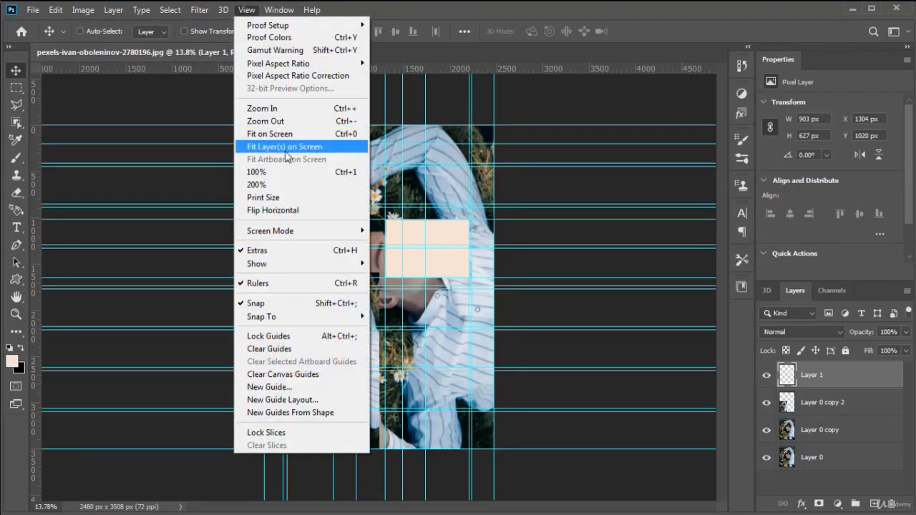
left_click(291, 255)
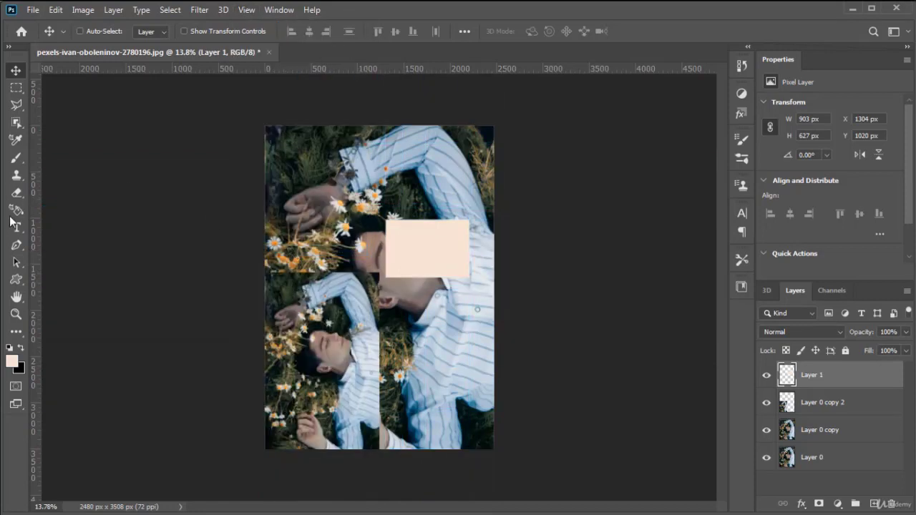
left_click(21, 282)
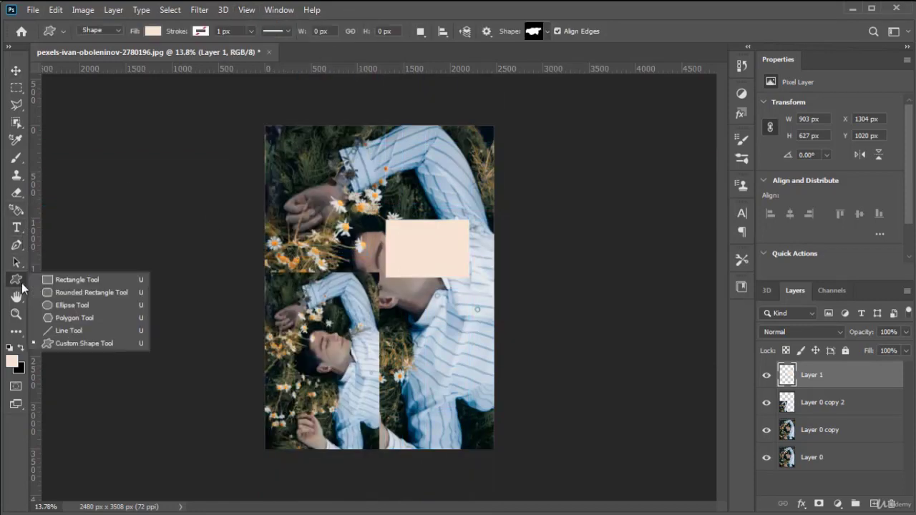
left_click(66, 292)
left_click_drag(322, 152, 450, 207)
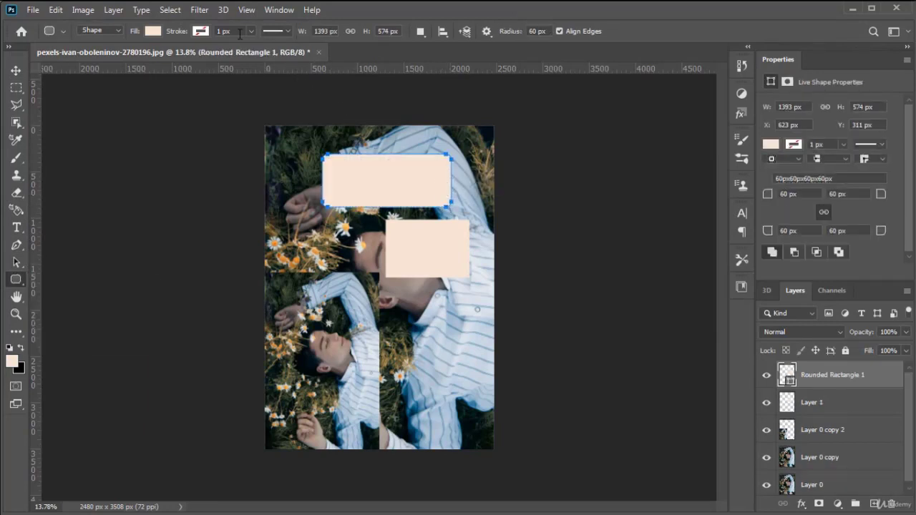
Create new guides from the shape of the rounded rectangle on top of the existing layout guides.
left_click(246, 10)
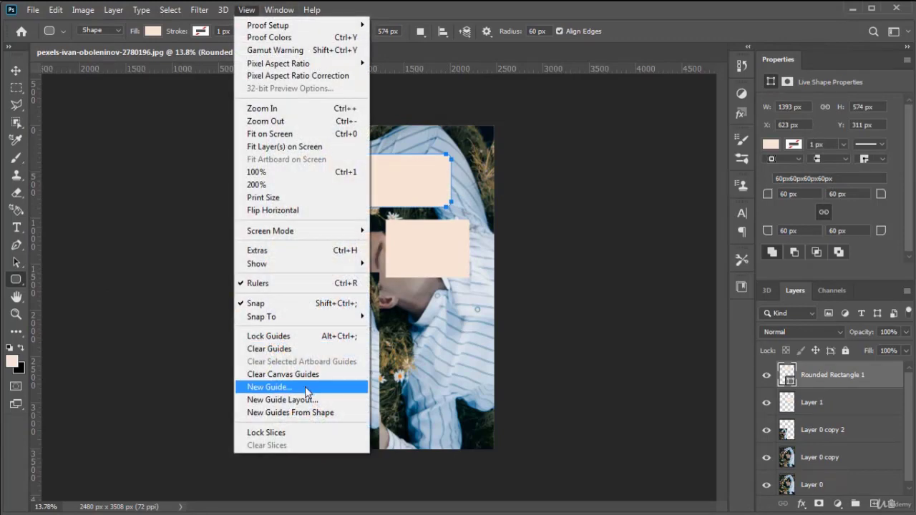
left_click(300, 415)
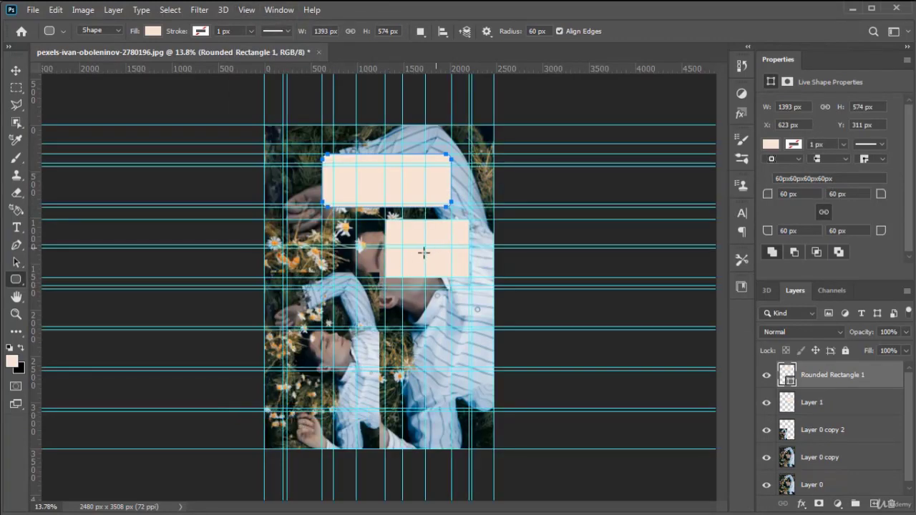
scroll(437, 178, "up", 2)
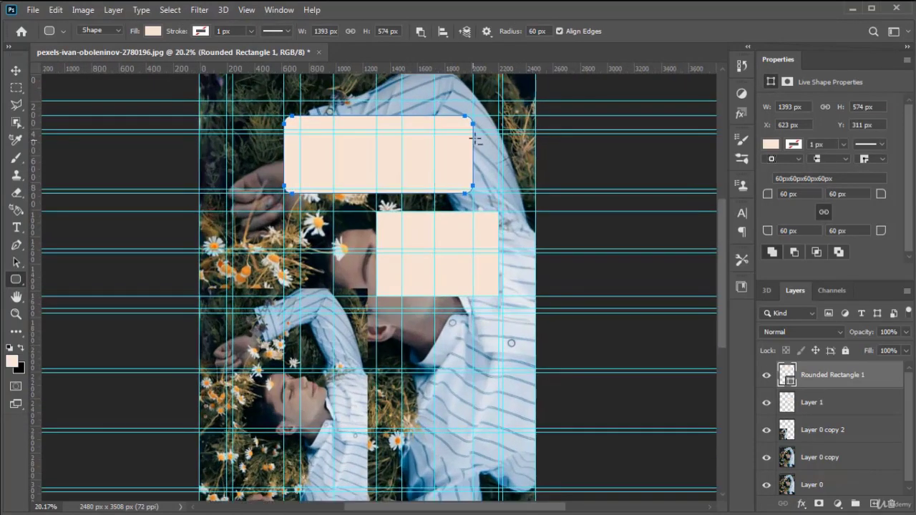
scroll(474, 138, "up", 2)
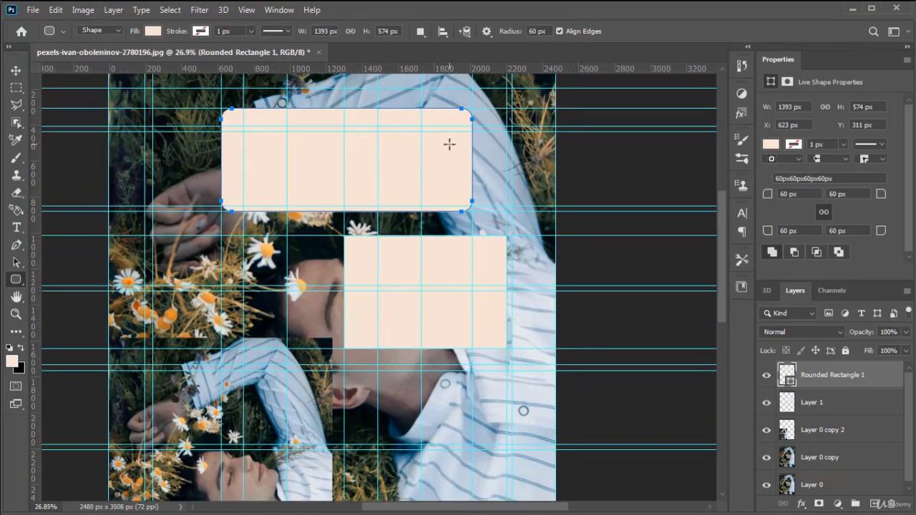
Clear all canvas guides and create new guides from the rounded rectangle's shape only.
left_click(248, 10)
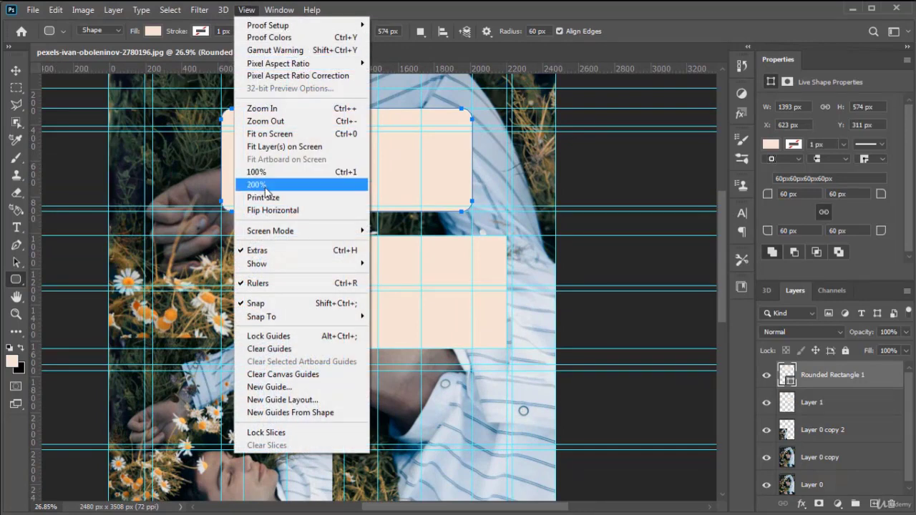
left_click(288, 376)
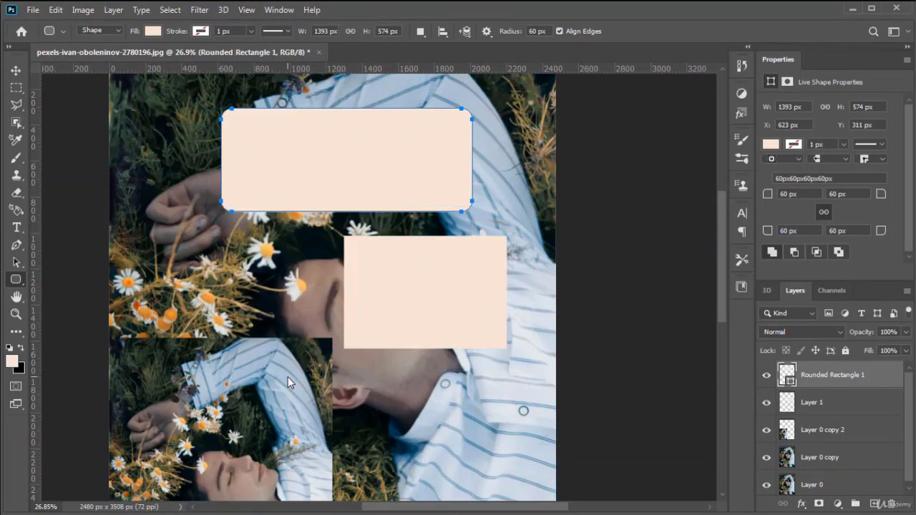
left_click(247, 10)
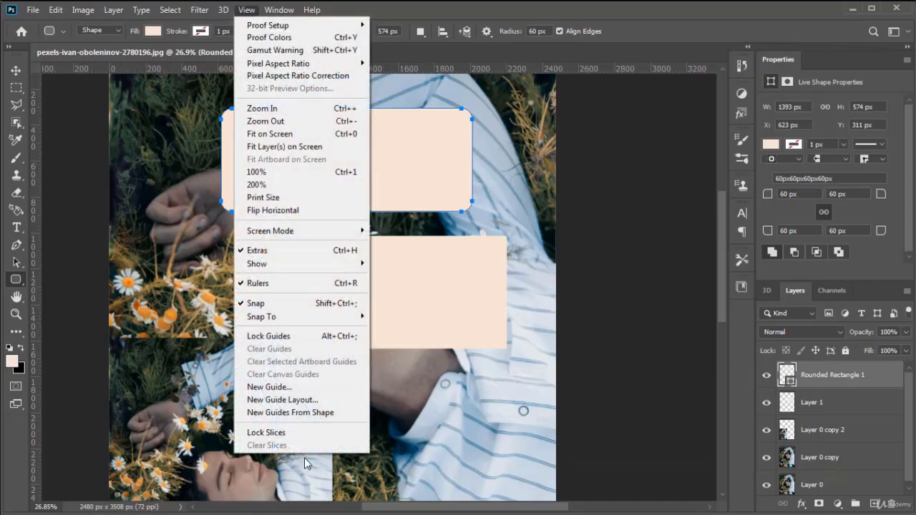
left_click(296, 416)
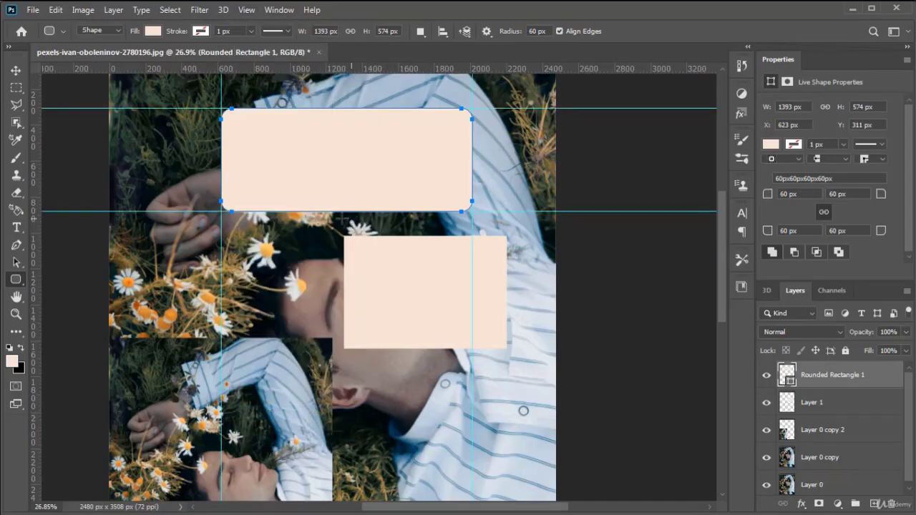
scroll(379, 174, "down", 3)
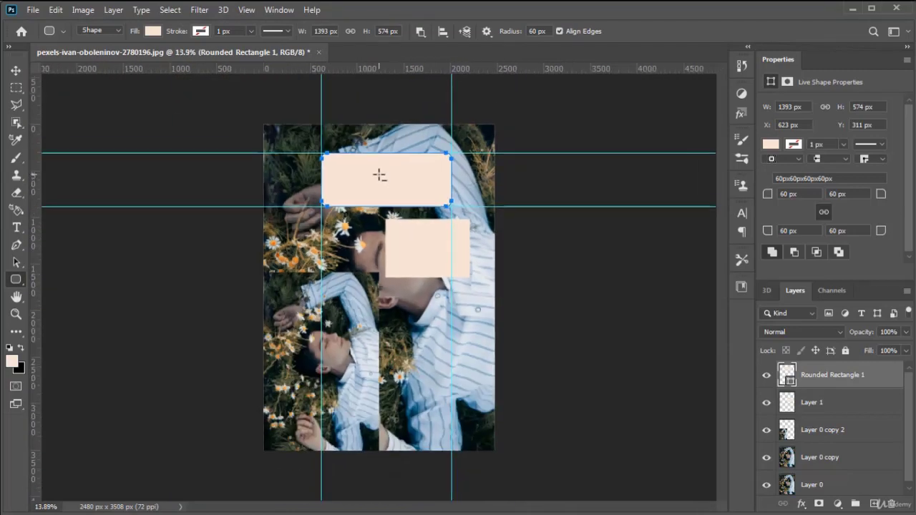
scroll(378, 174, "up", 4)
scroll(419, 151, "down", 3)
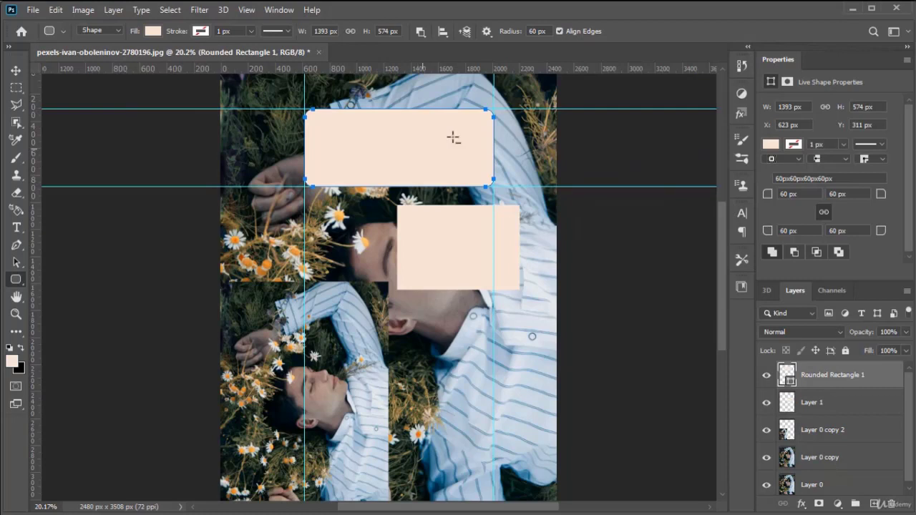
Add a horizontal guide along the lower rectangle's top edge and remove it again with the Move tool.
left_click_drag(456, 65, 460, 205)
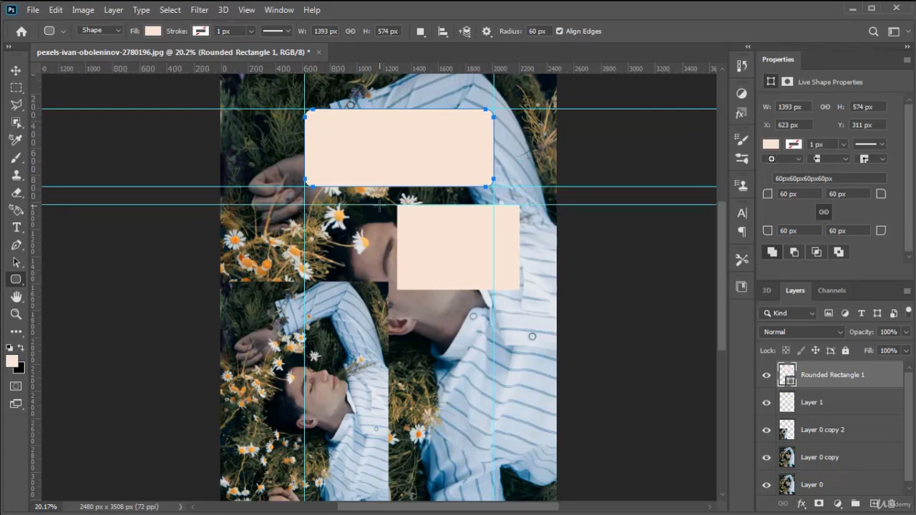
left_click(15, 71)
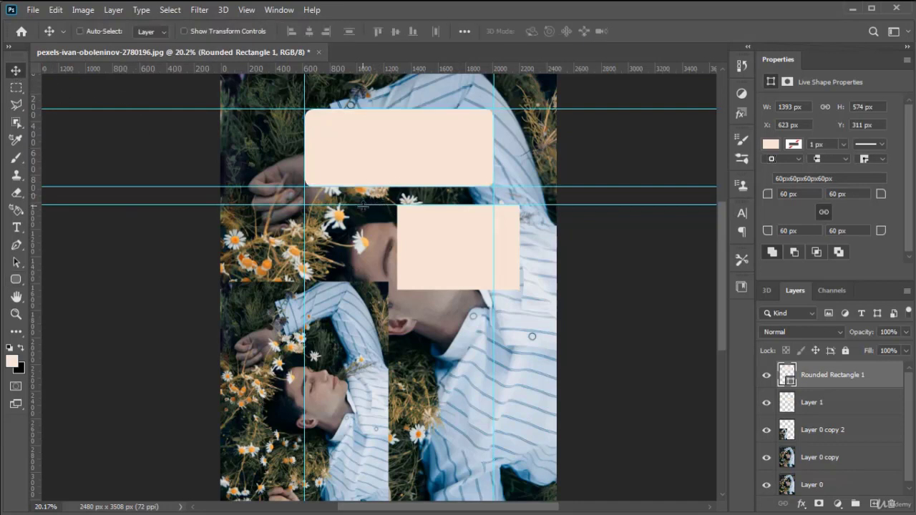
left_click_drag(363, 205, 324, 61)
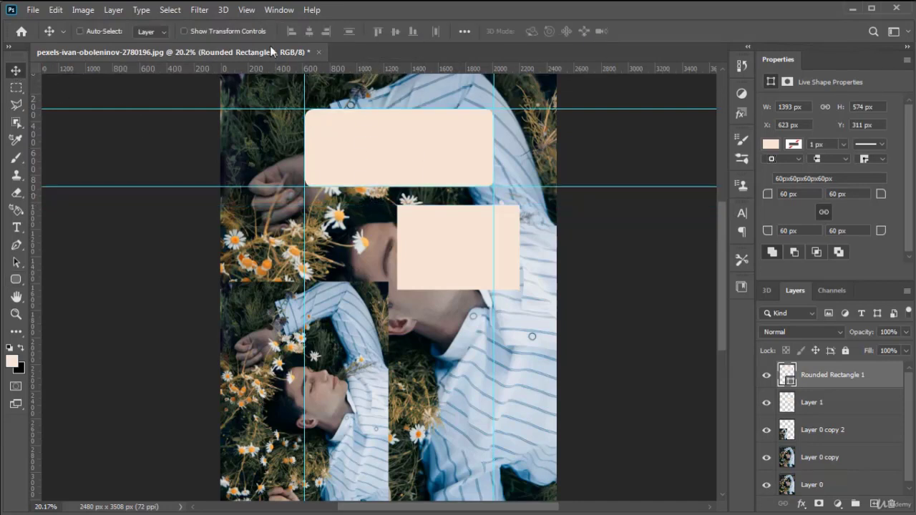
Show the slices on the canvas and bring the slice label at the image's upper-left corner into view.
left_click(246, 10)
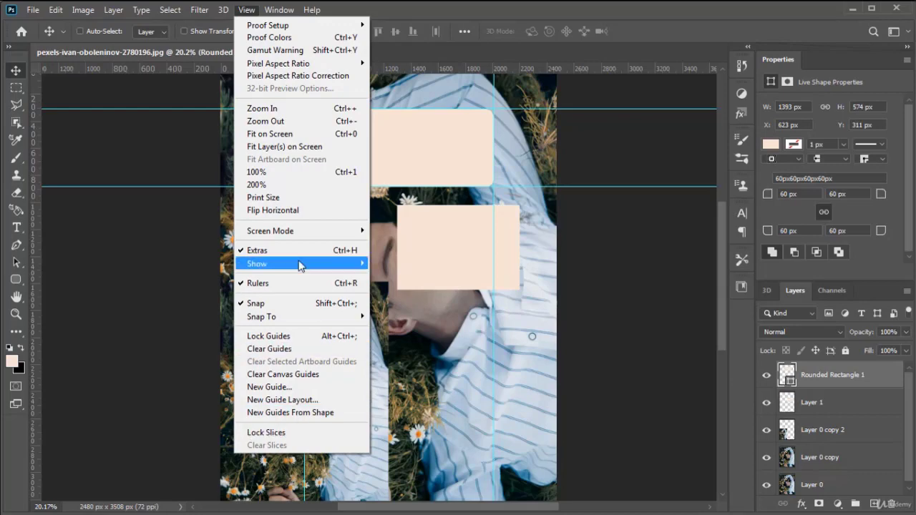
mouse_move(334, 267)
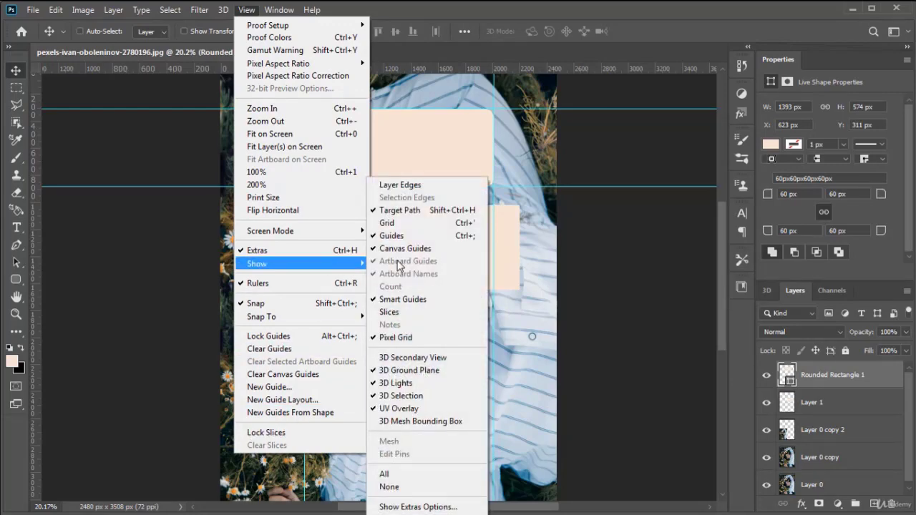
left_click(389, 312)
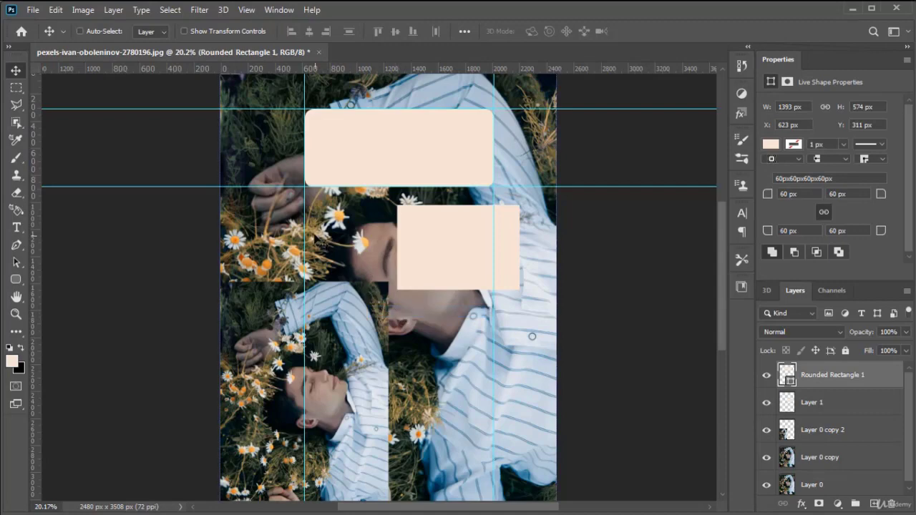
left_click_drag(306, 206, 335, 382)
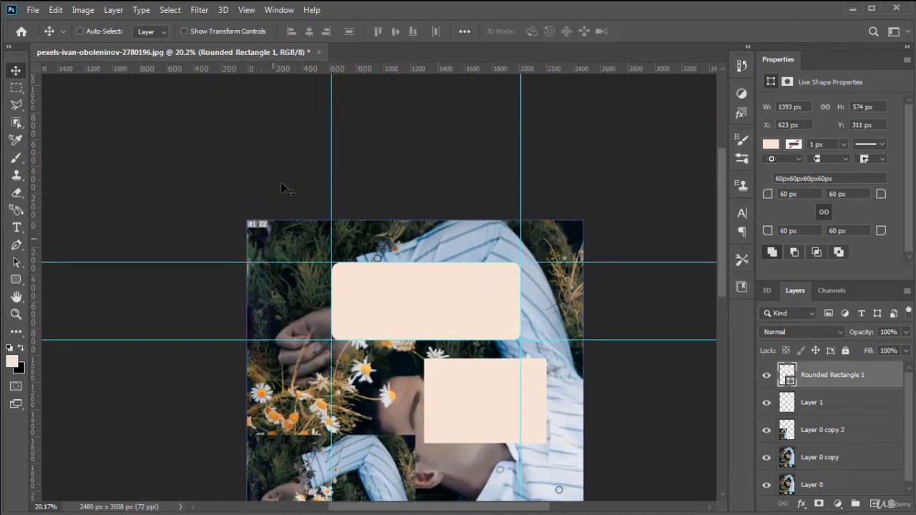
Lock the slices and move the rounded rectangle to X 673 px, Y 401 px.
left_click(247, 10)
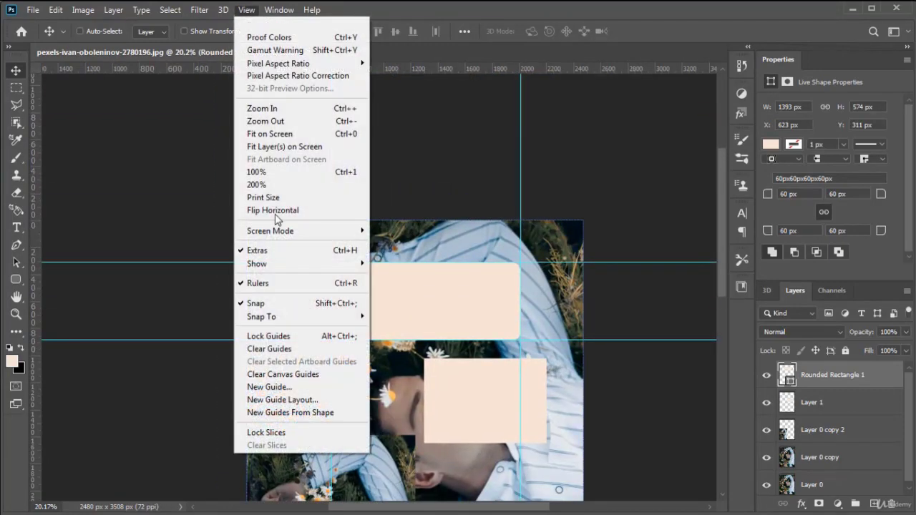
left_click(296, 432)
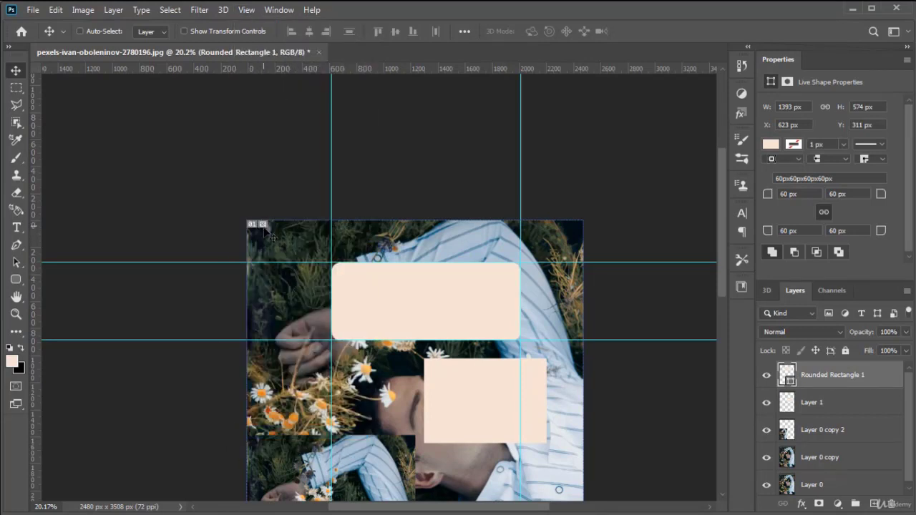
left_click_drag(256, 226, 263, 239)
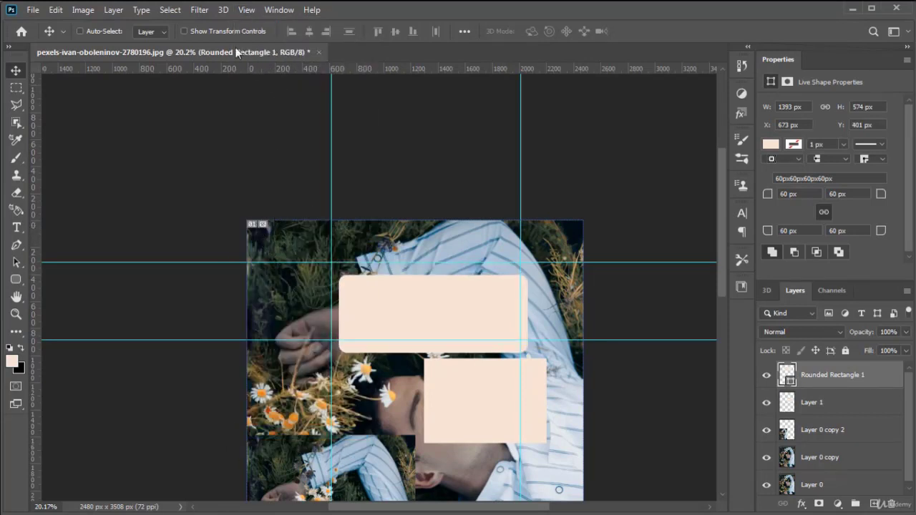
Unlock the slices and hide them on the canvas.
left_click(246, 12)
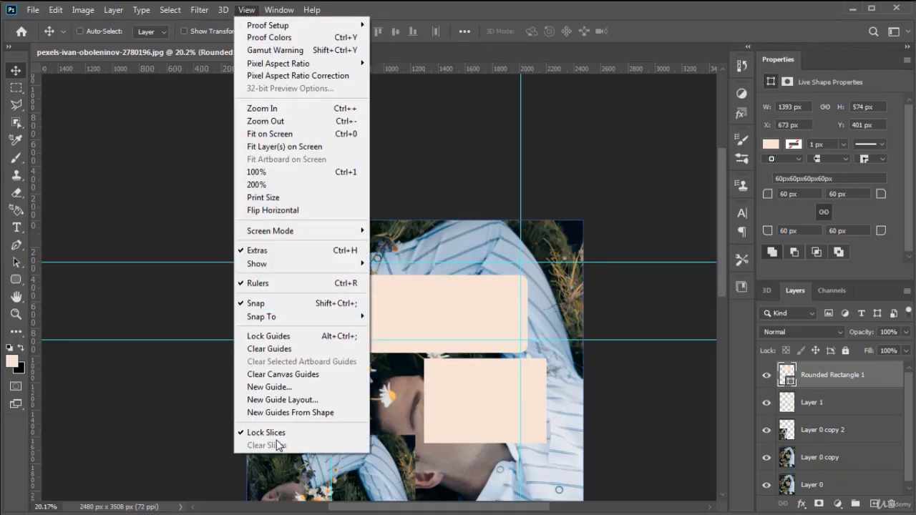
left_click(246, 10)
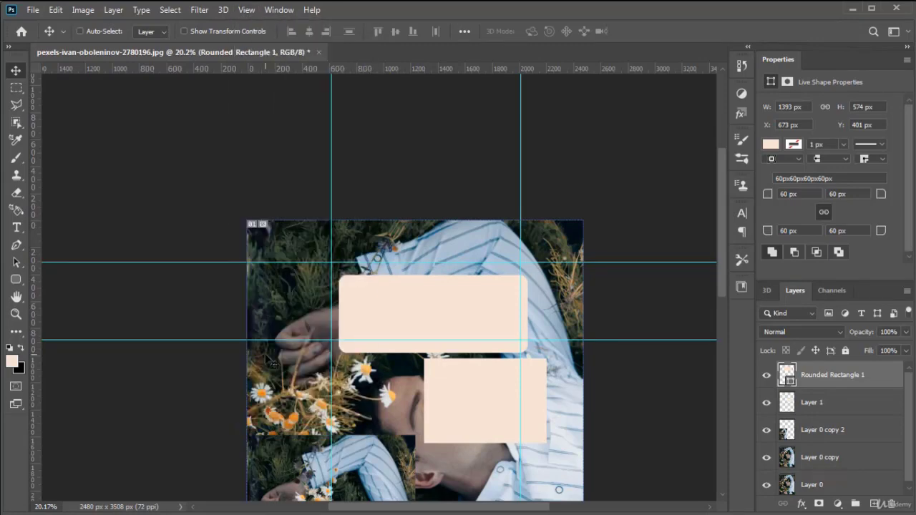
left_click(246, 10)
mouse_move(311, 322)
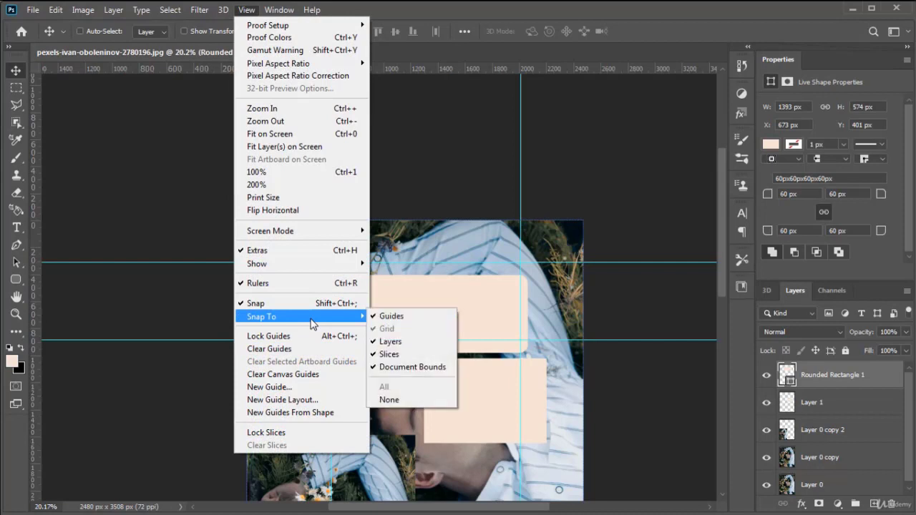
mouse_move(322, 264)
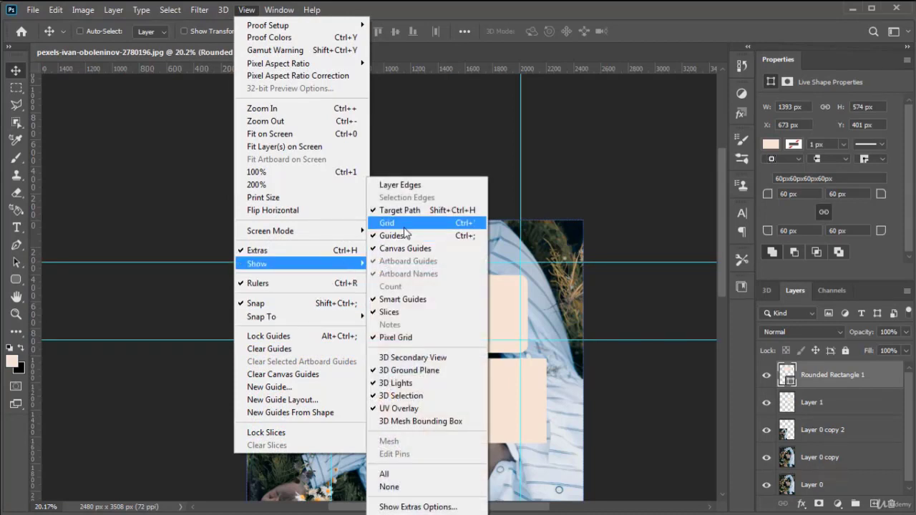
left_click(420, 312)
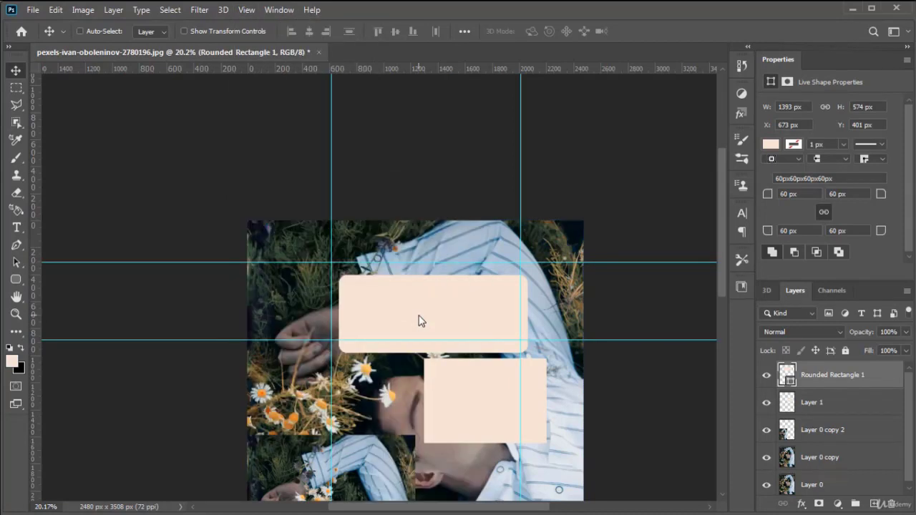
left_click(247, 10)
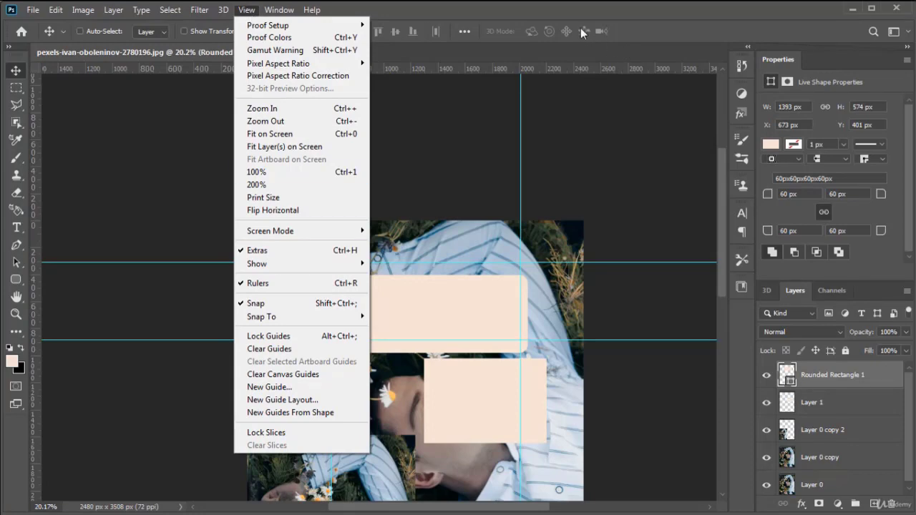
left_click(497, 12)
scroll(472, 234, "down", 3)
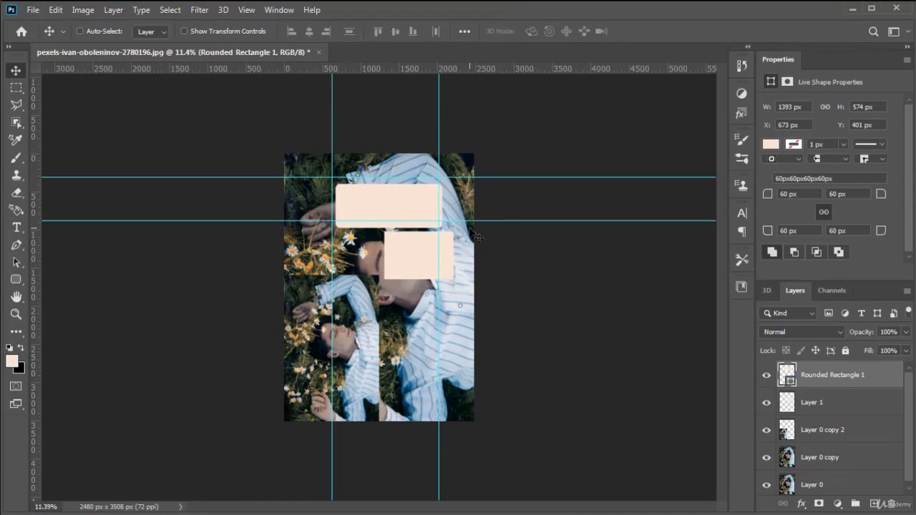
scroll(473, 233, "down", 1)
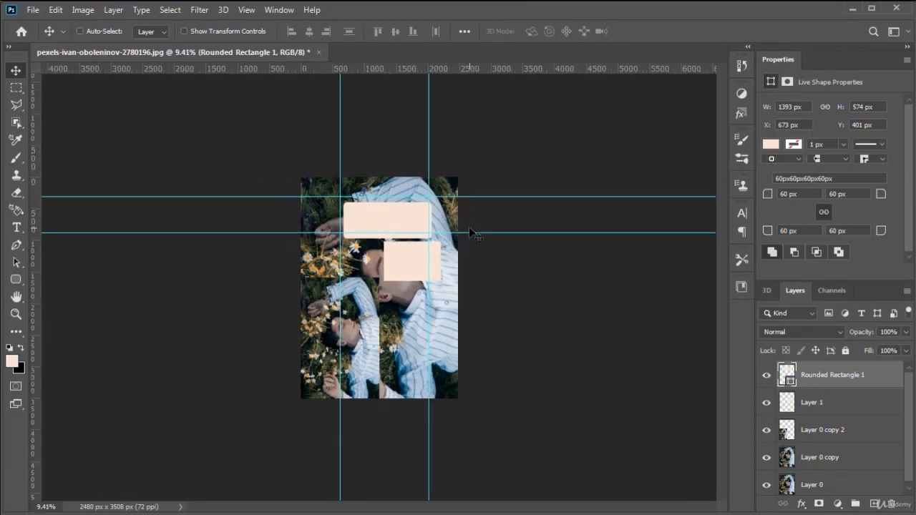
left_click(279, 10)
left_click(279, 10)
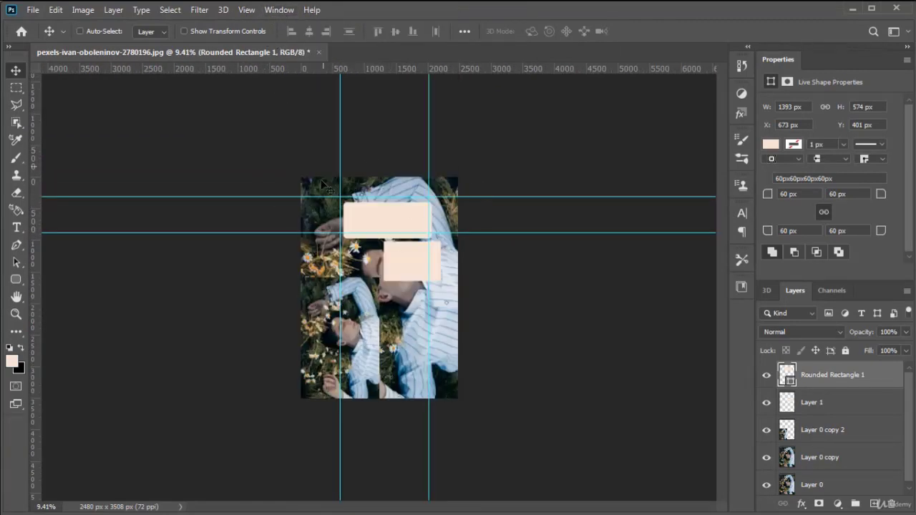